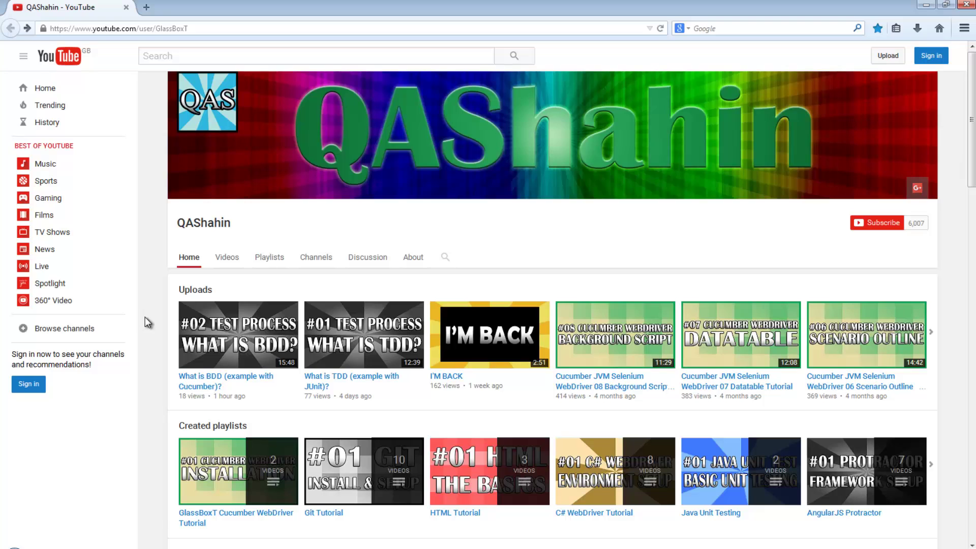
- Search 'download java se' in a new tab and open Oracle's Java SE Downloads page
click(146, 7)
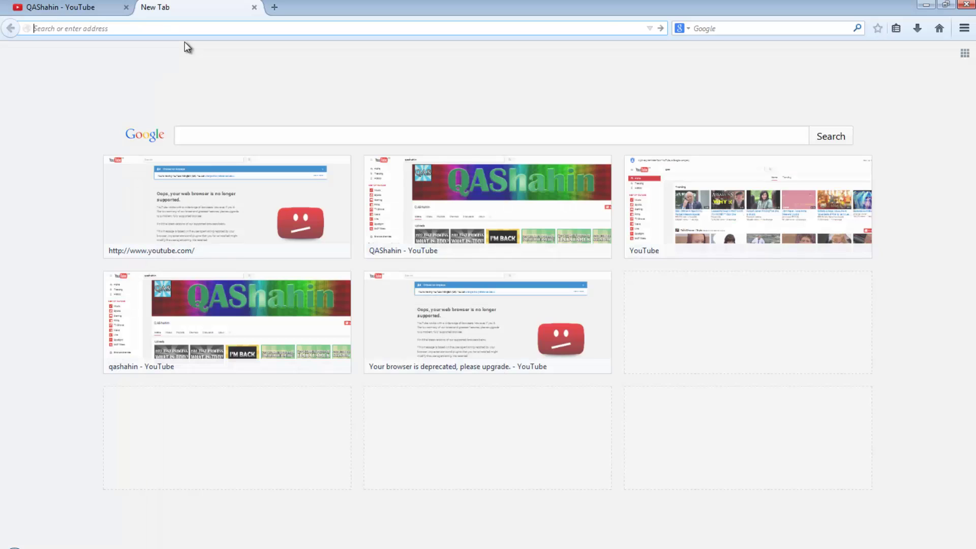
text(download java se)
key(Return)
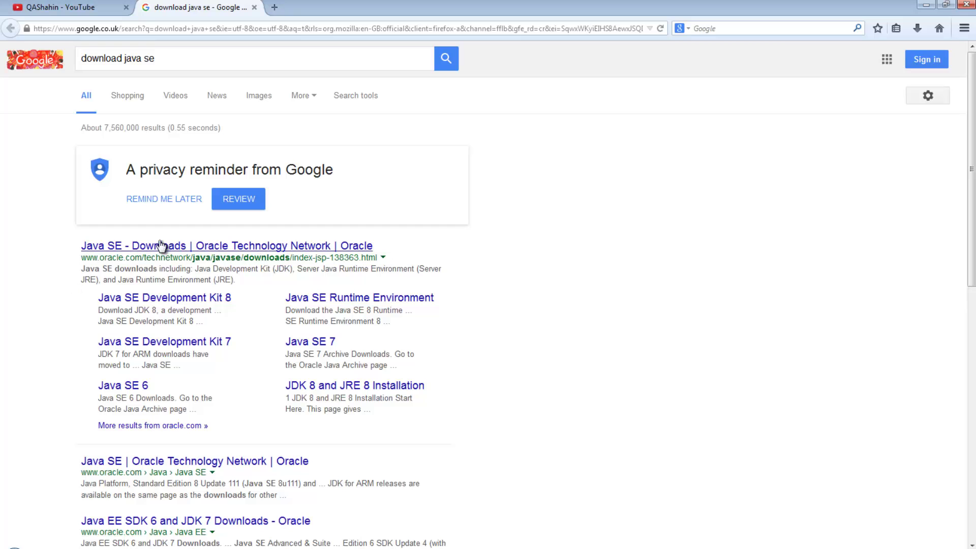
click(154, 248)
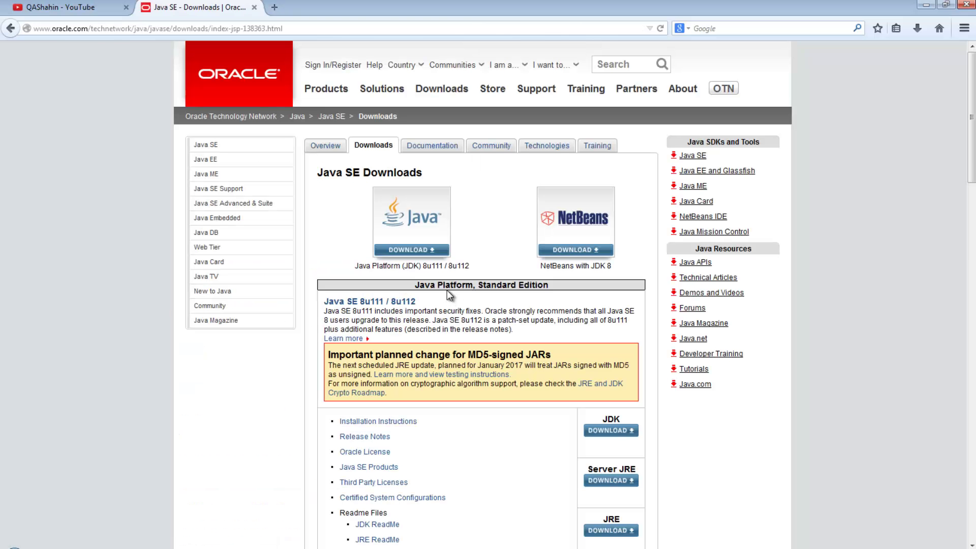
scroll(524, 401, down, 3)
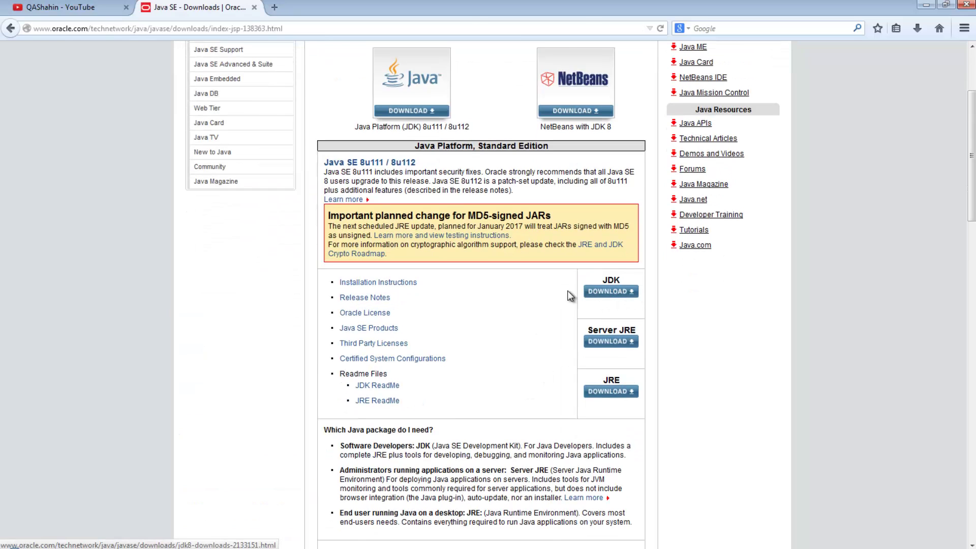
scroll(554, 308, up, 2)
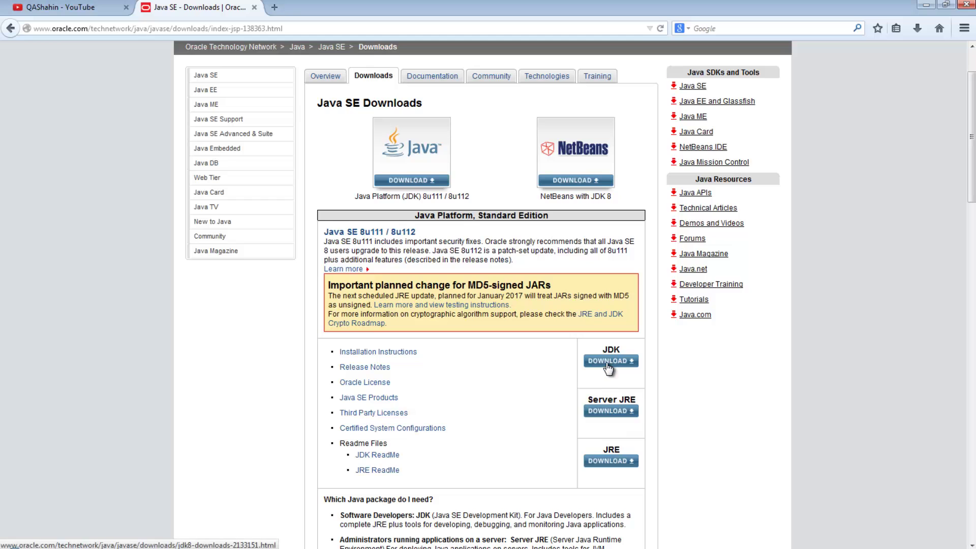
- Accept the JDK 8u111 license and save jdk-8u111-windows-i586.exe
click(607, 362)
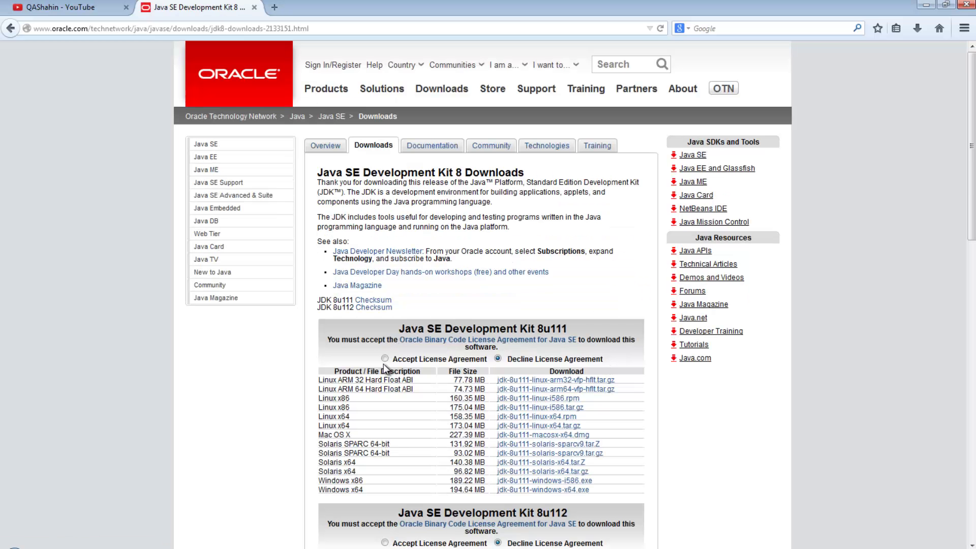
click(385, 359)
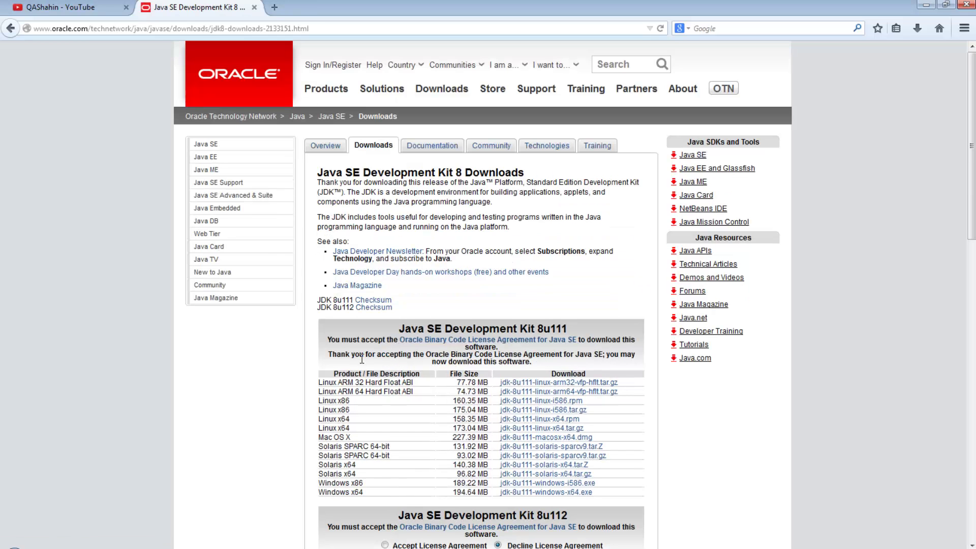
scroll(362, 359, down, 5)
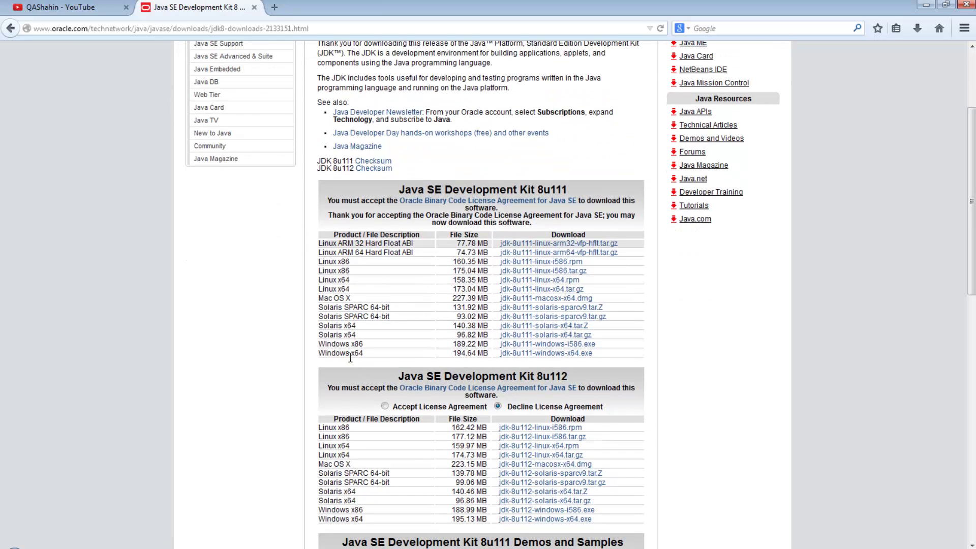
click(552, 345)
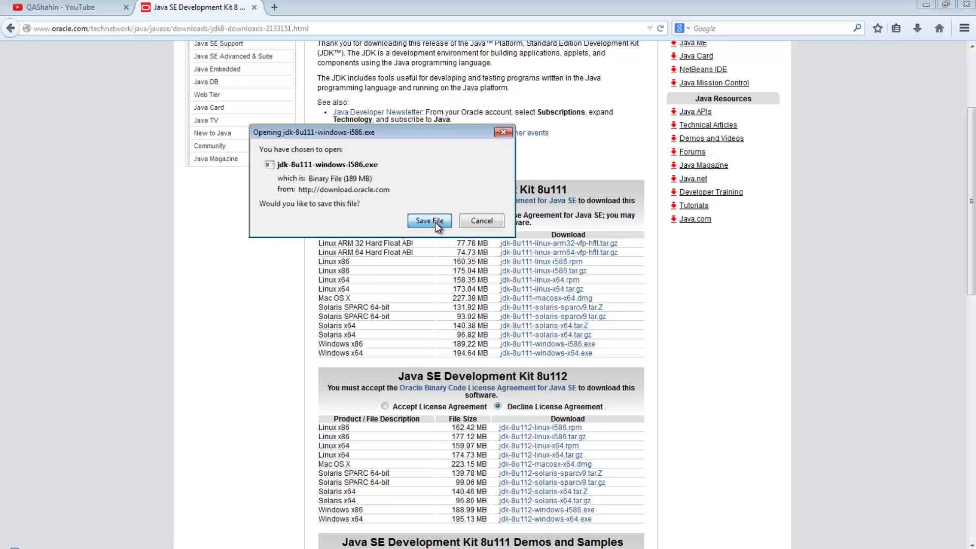
click(435, 222)
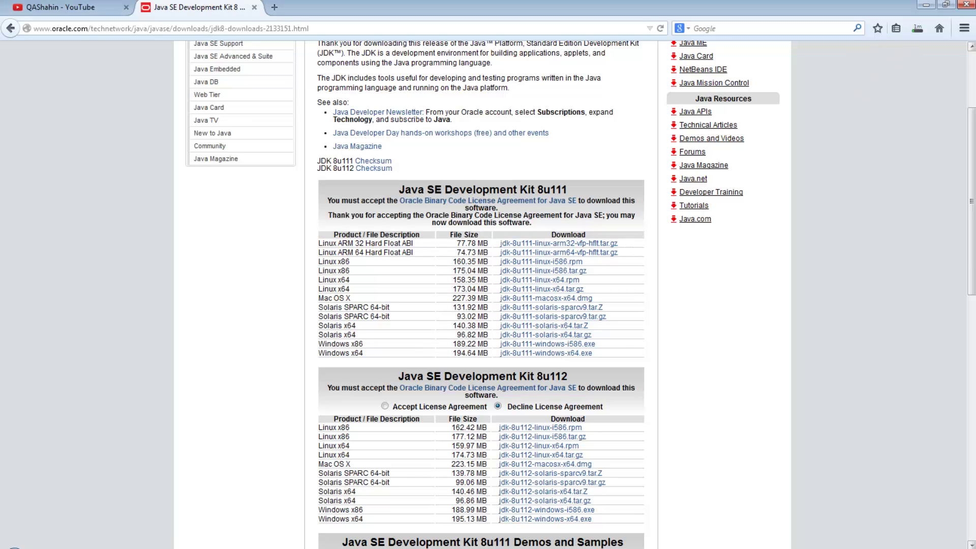
- Search 'download maven' and save apache-maven-3.3.9-bin.zip, leaving a fresh empty tab open
click(276, 8)
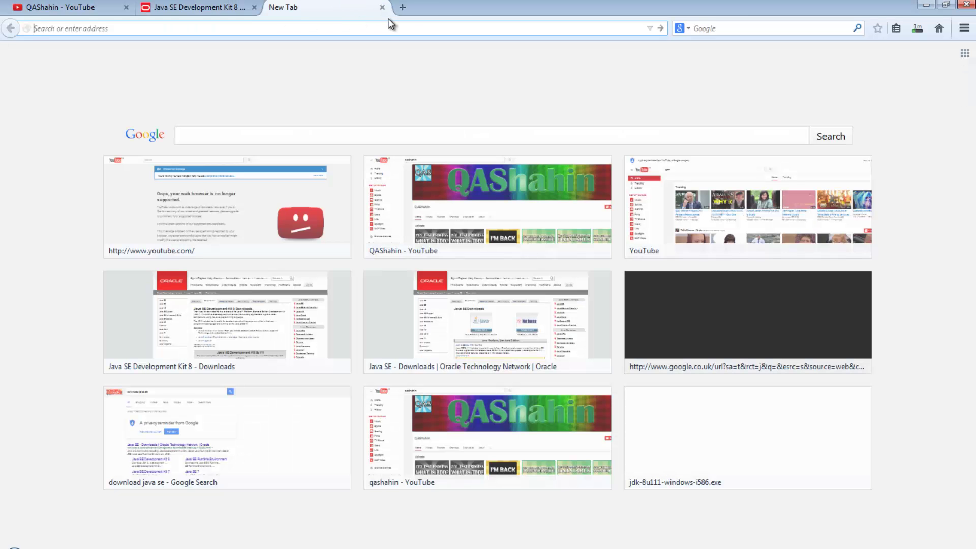
text(download ma)
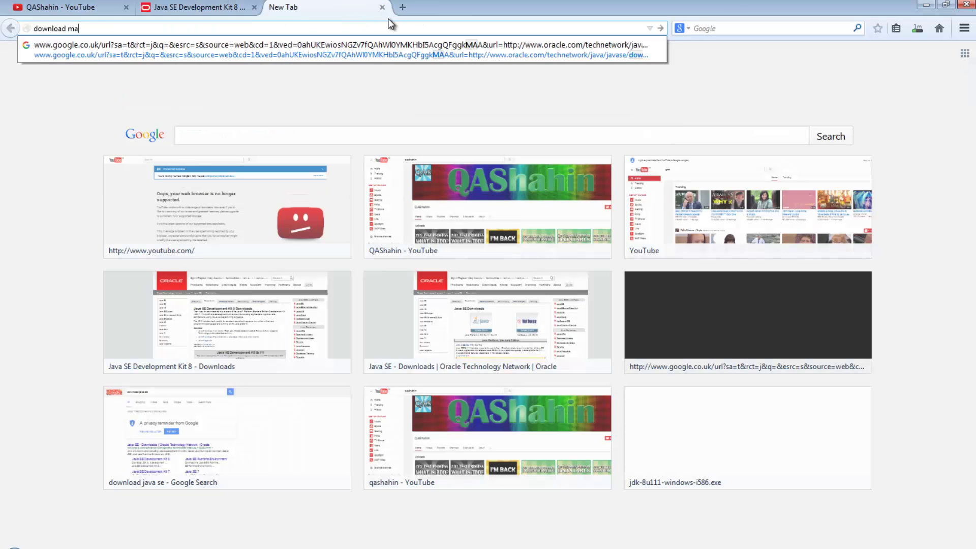
text(ven)
key(Return)
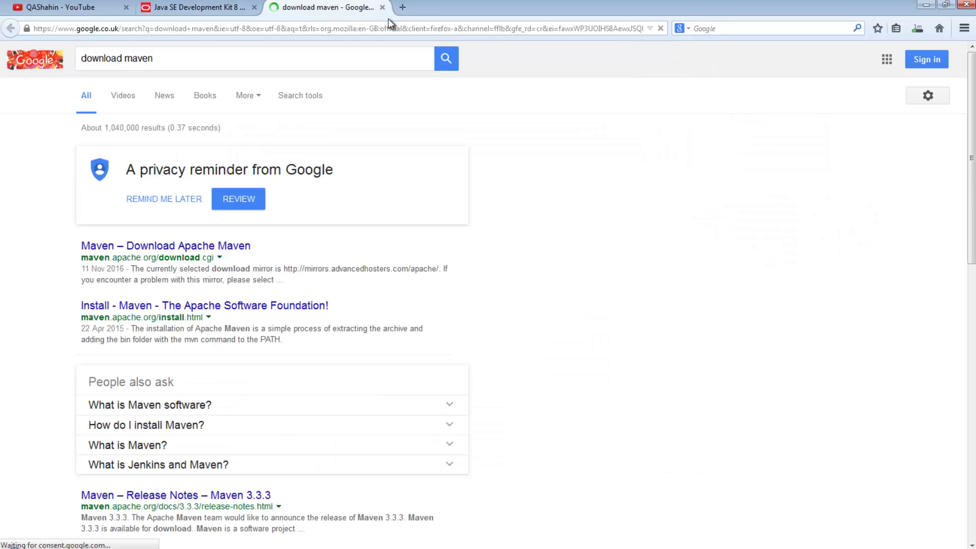
click(194, 249)
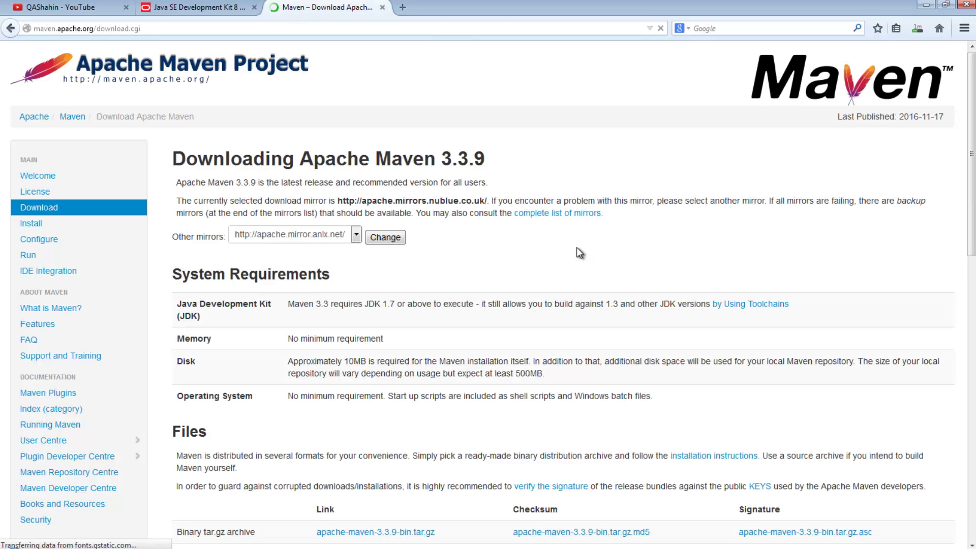
scroll(577, 249, down, 4)
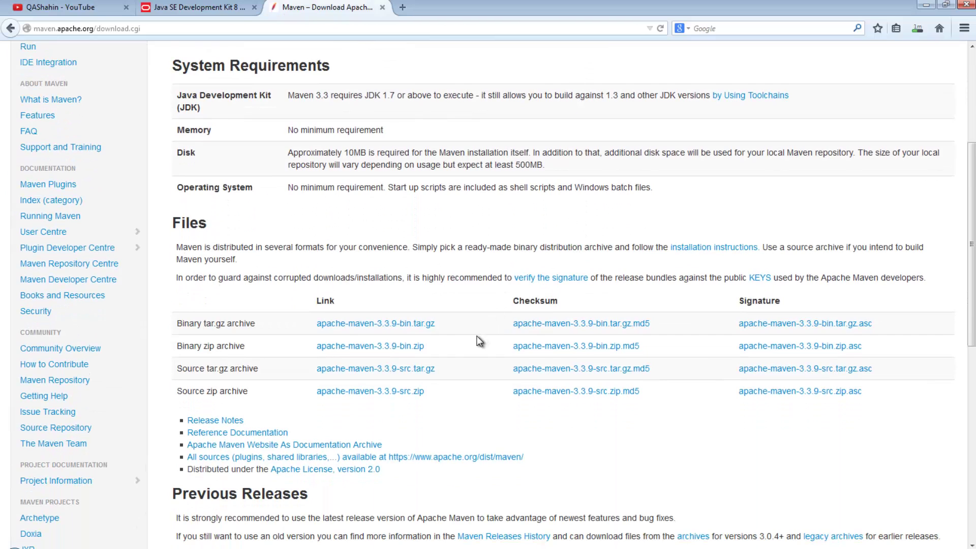
click(397, 349)
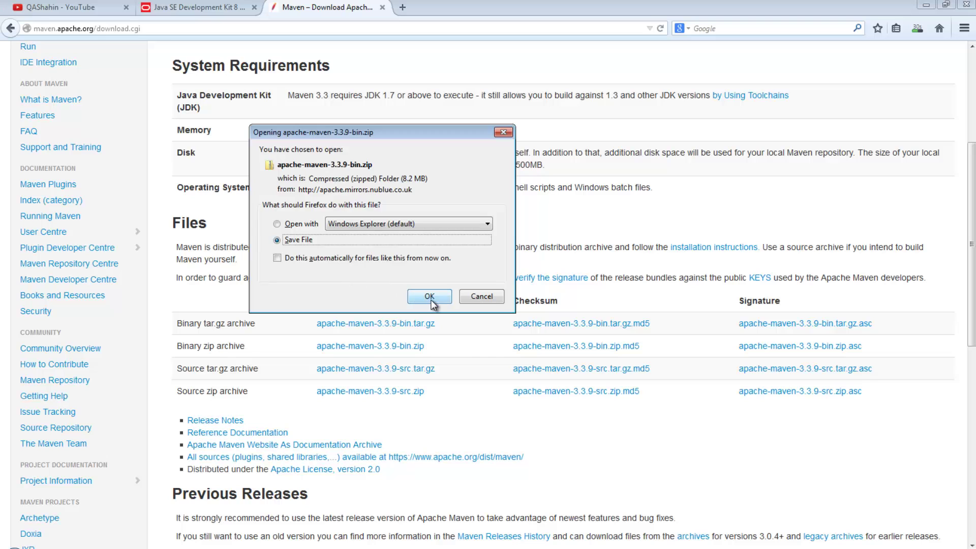
click(429, 297)
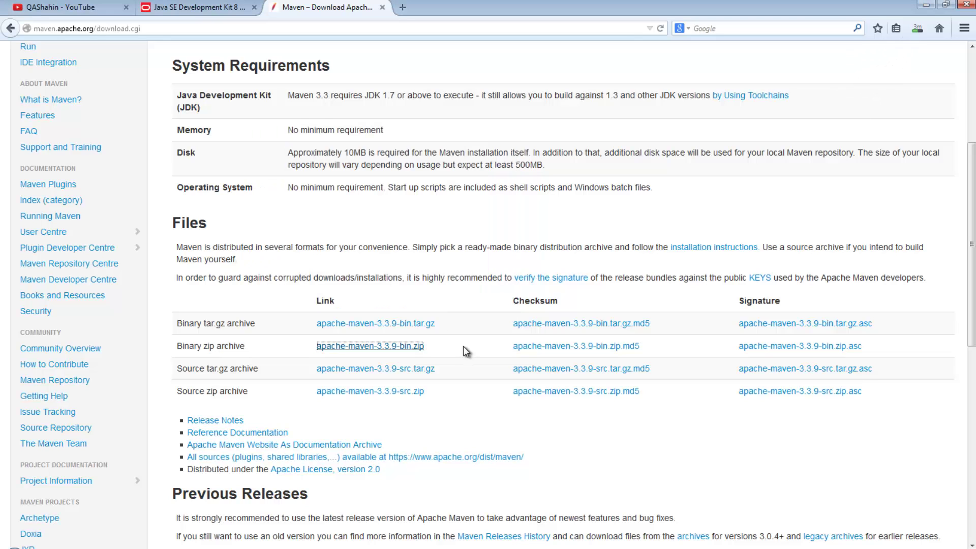
click(402, 7)
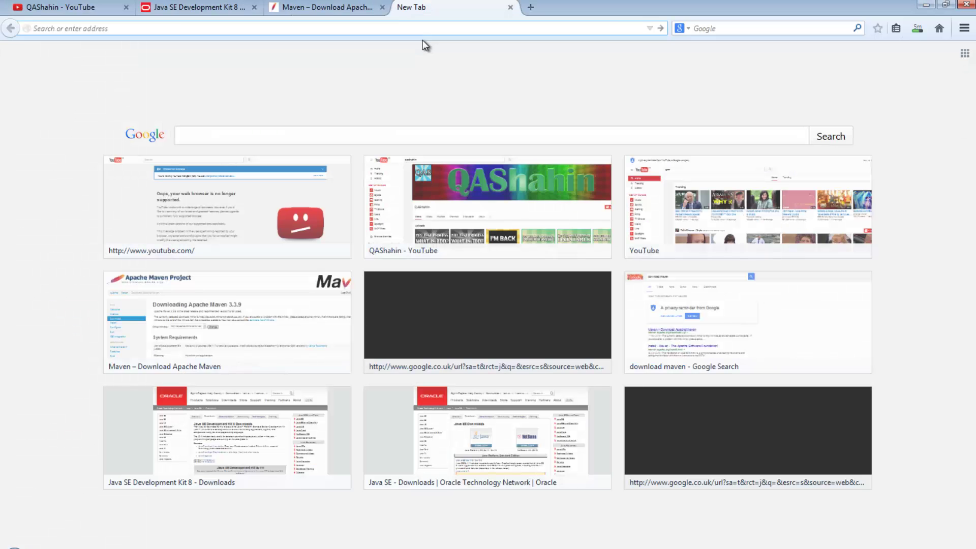
- Search 'download jenkins' and save the 2.19.3 LTS jenkins.war from jenkins.io
text(download )
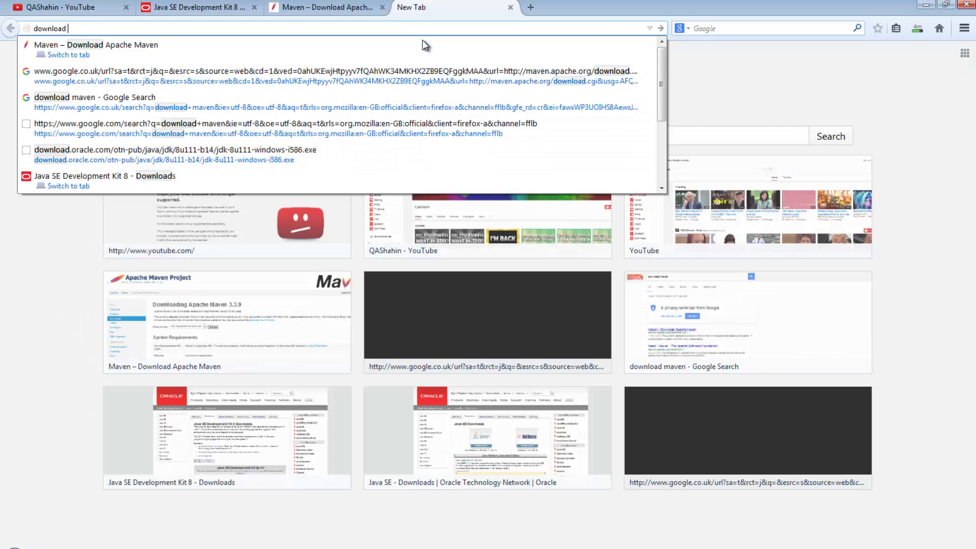
text(jenkins)
key(Return)
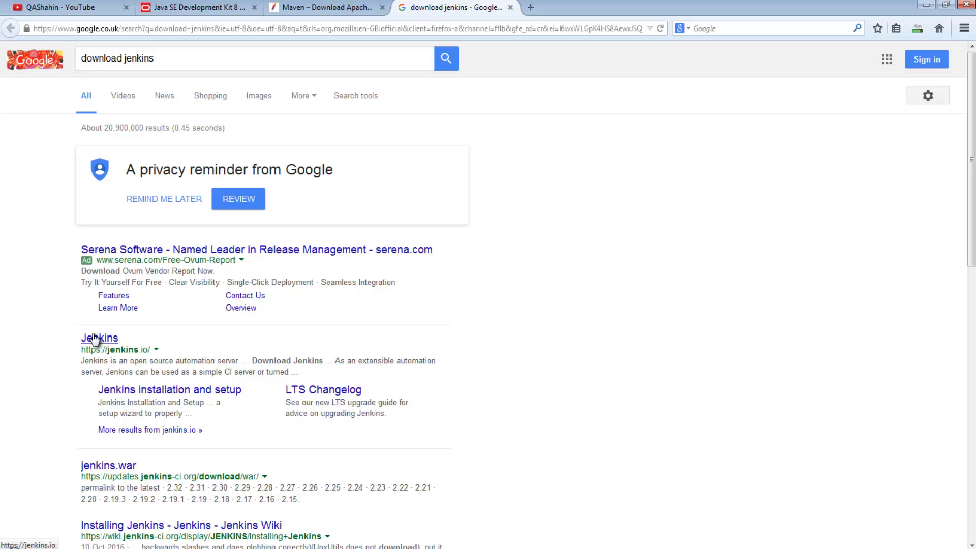
click(98, 338)
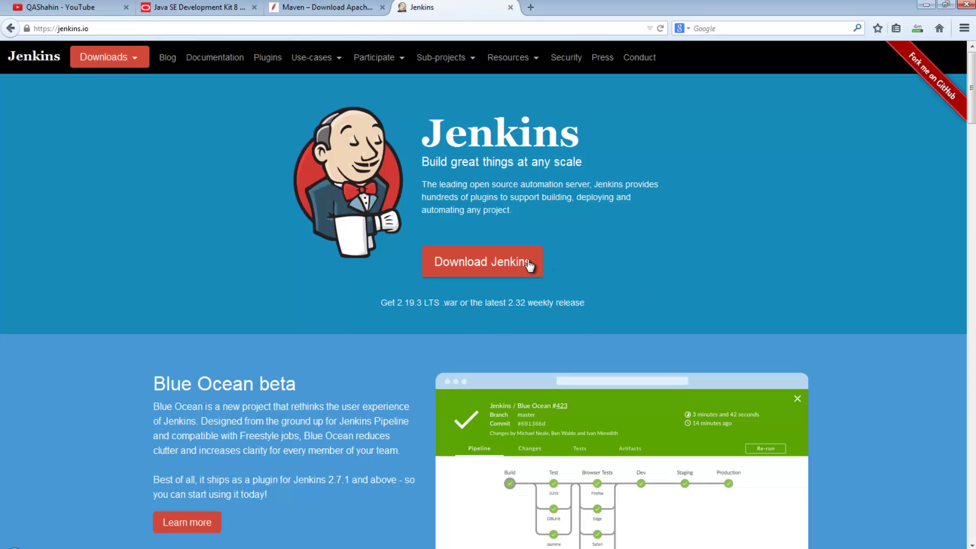
click(501, 264)
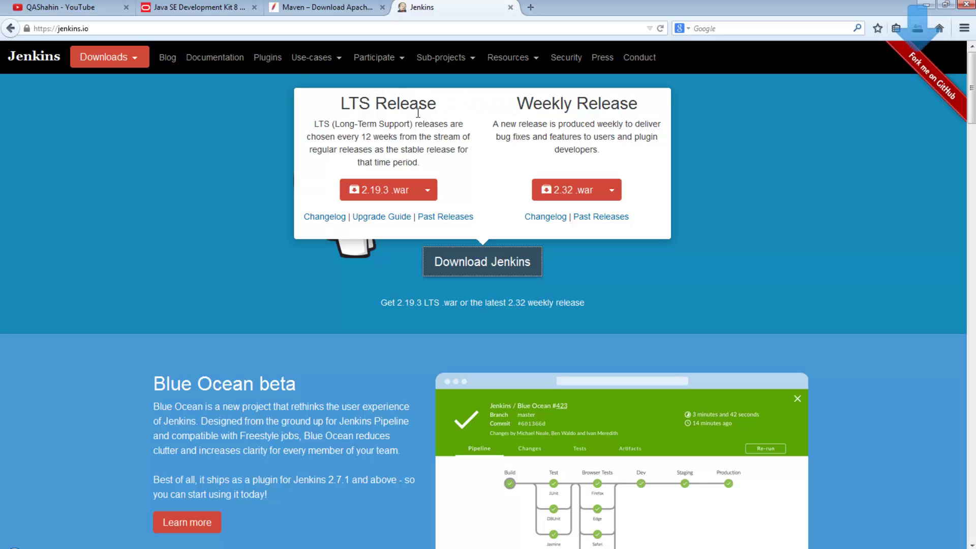
drag(339, 124, 405, 125)
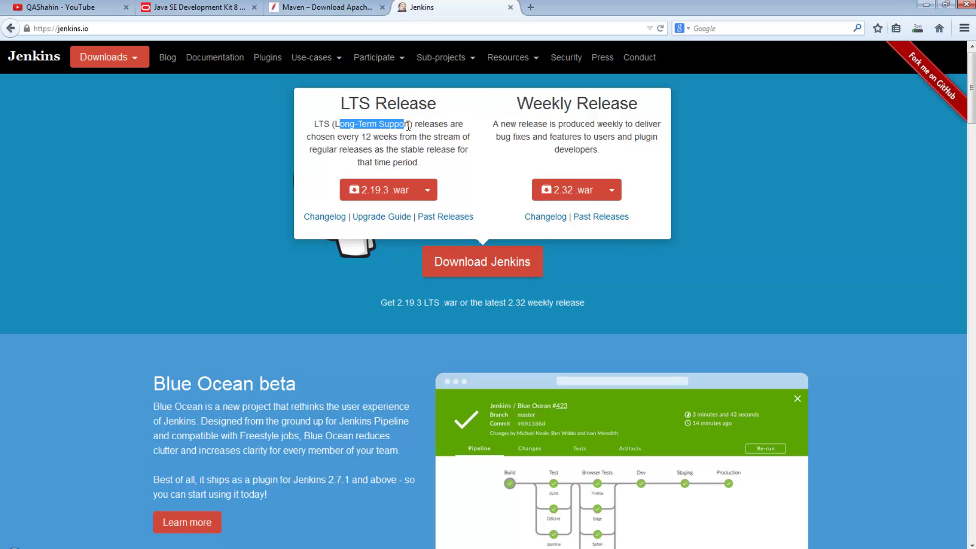
click(475, 167)
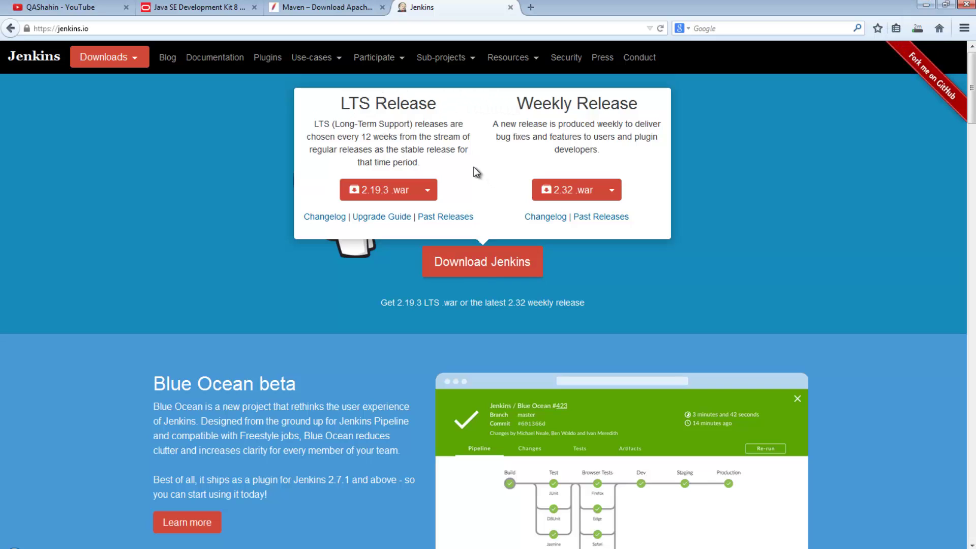
click(381, 189)
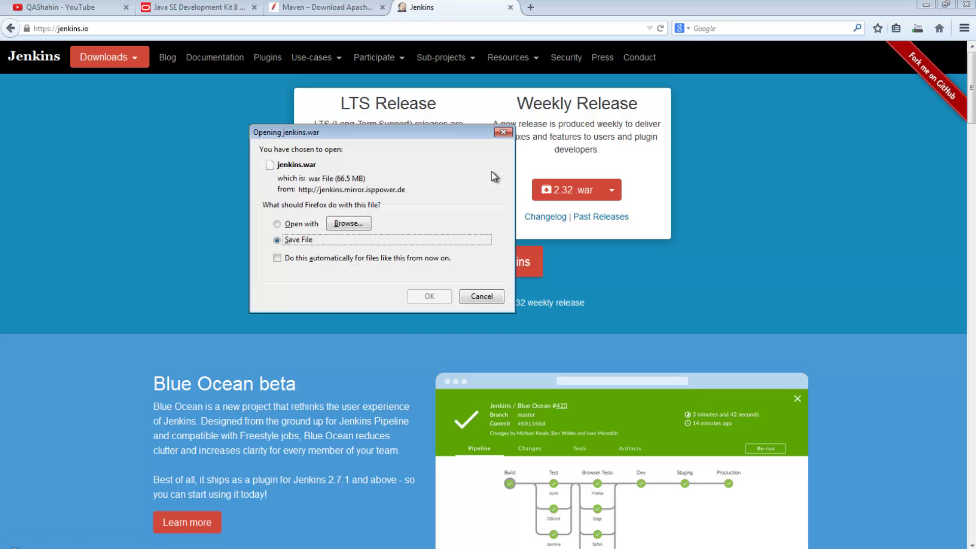
click(417, 295)
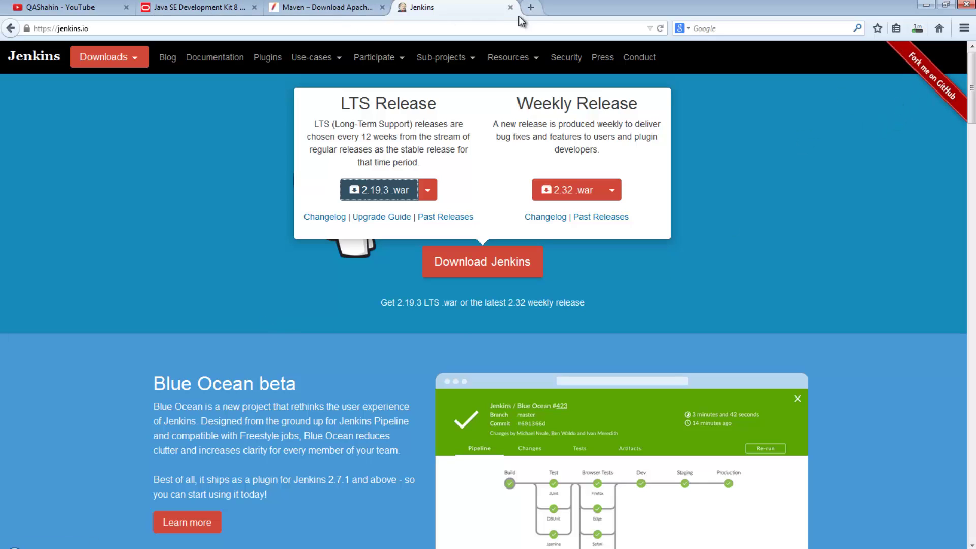
- Cycle through the open download tabs back to the Java SE page
click(222, 11)
click(324, 10)
click(478, 12)
- Search 'download eclipse' in a new tab and open the Eclipse IDE for Java EE Developers page
click(214, 8)
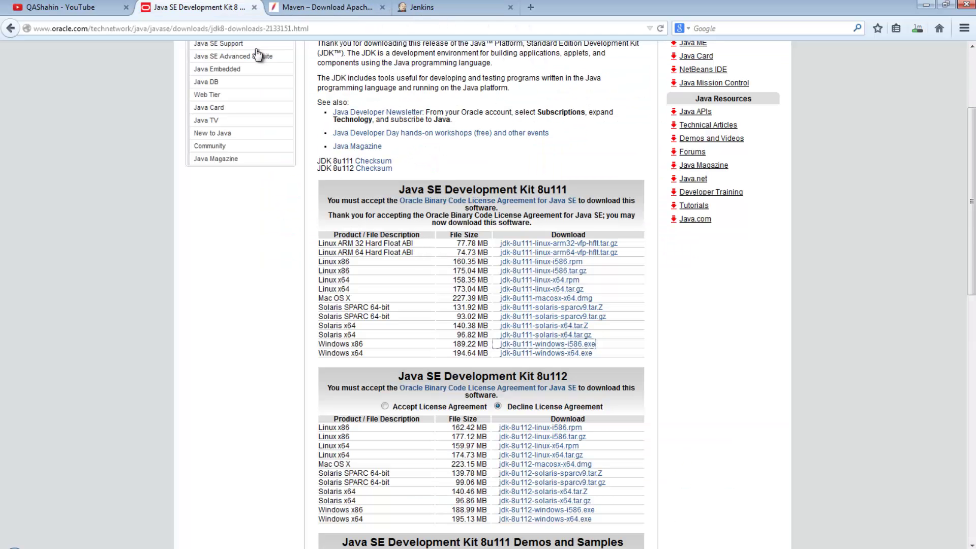
click(530, 7)
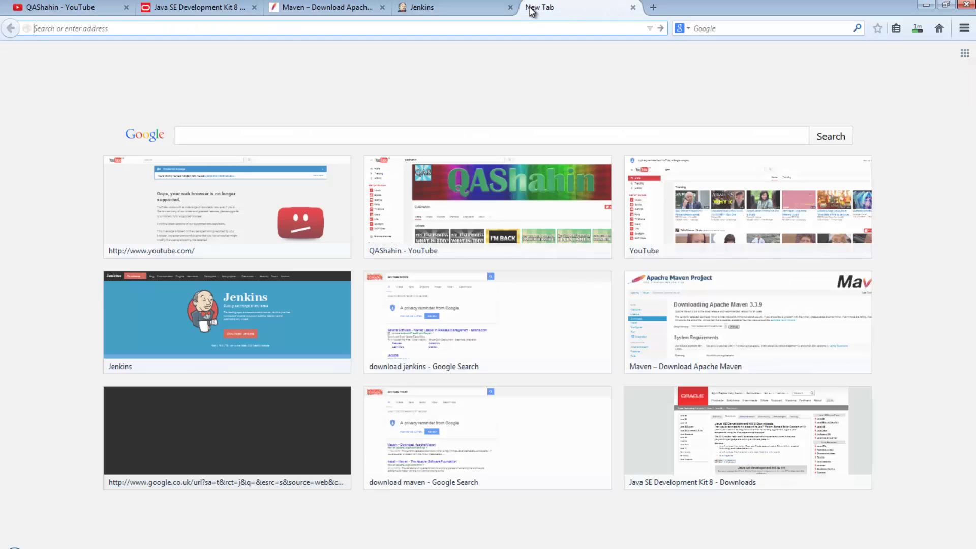
text(download eclipse)
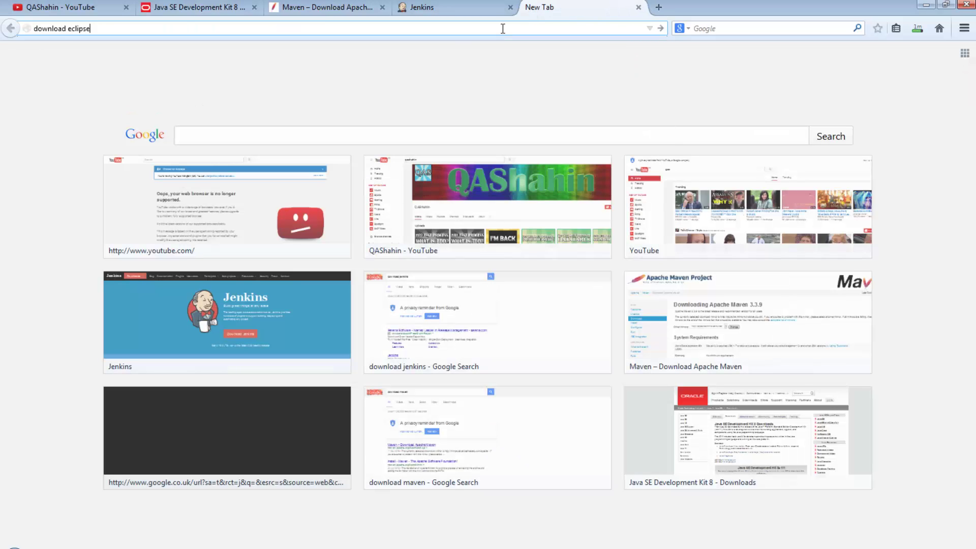
key(Return)
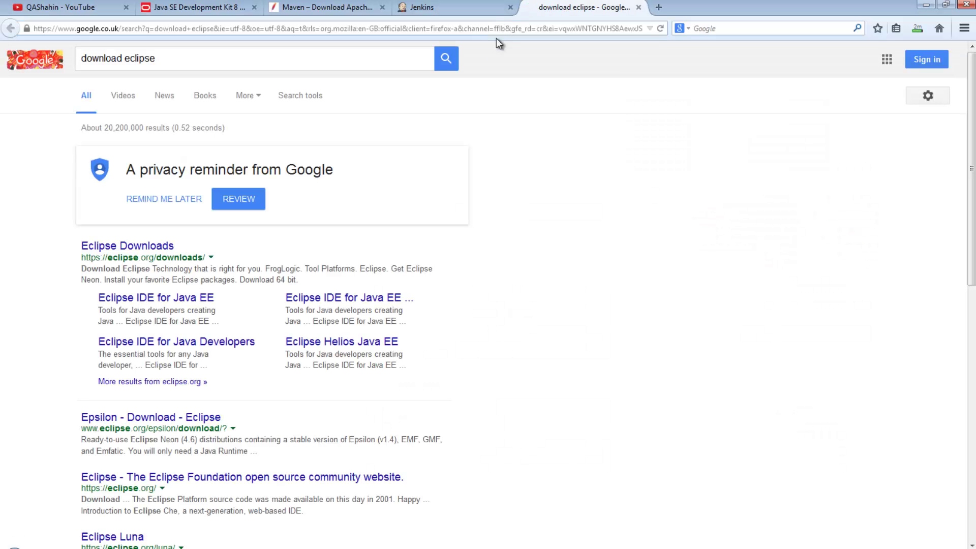
click(141, 305)
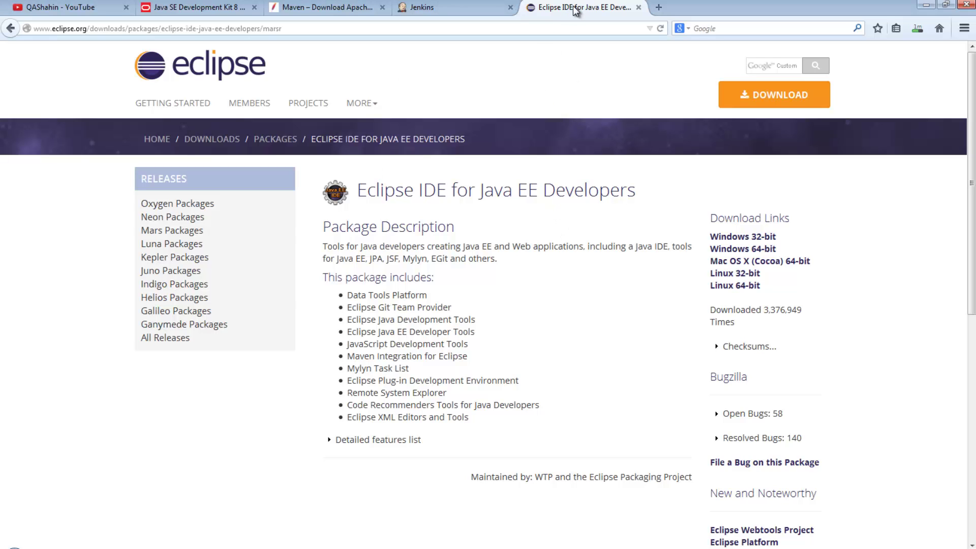
- Move the Eclipse tab beside the Java SE tab and cycle the tabs to Jenkins
drag(575, 9, 331, 8)
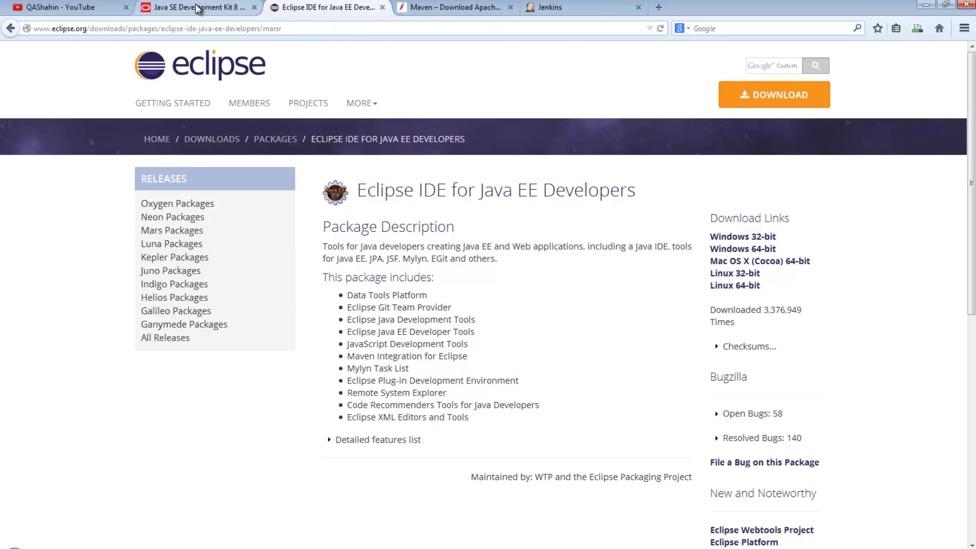
click(198, 10)
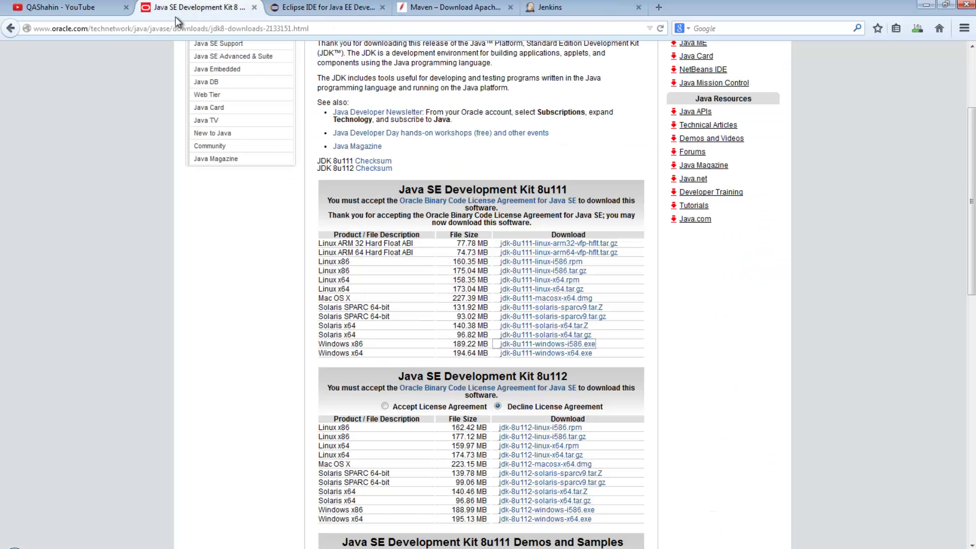
click(316, 9)
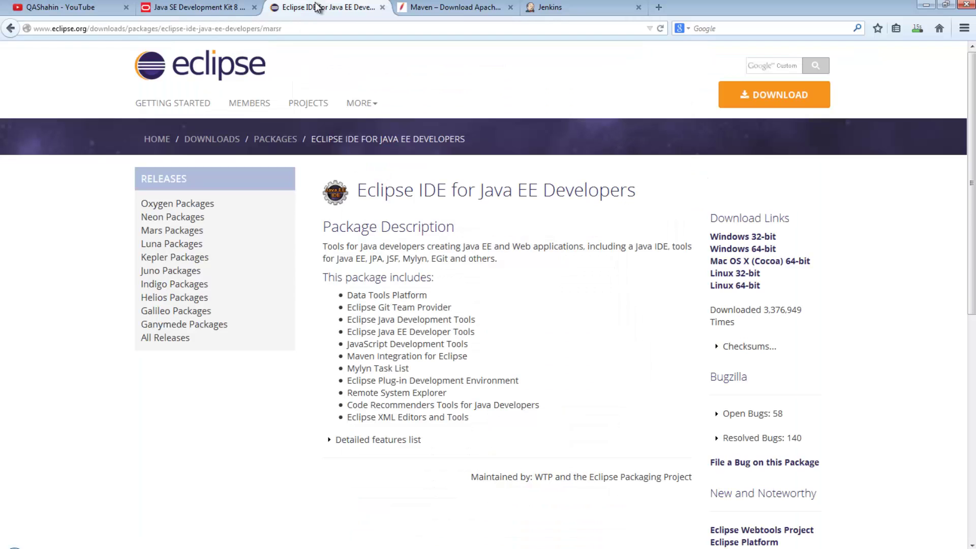
click(442, 16)
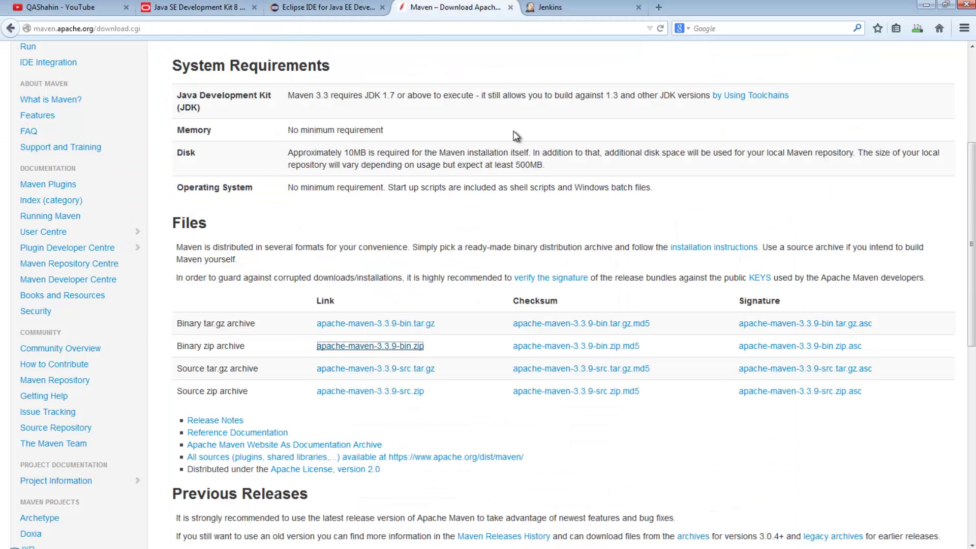
click(577, 8)
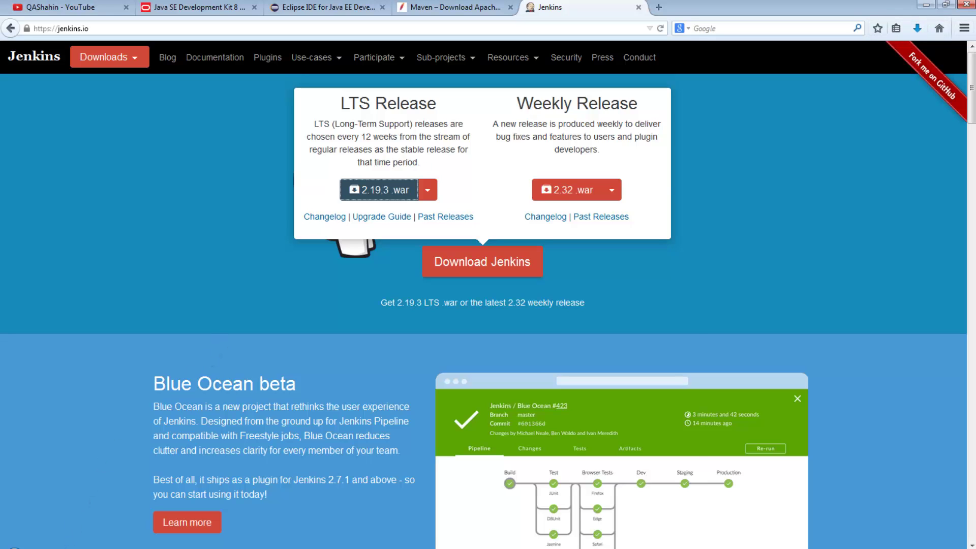
- Launch jdk-8u111-windows-i586 from the Downloads folder and allow it to run
key(super+e)
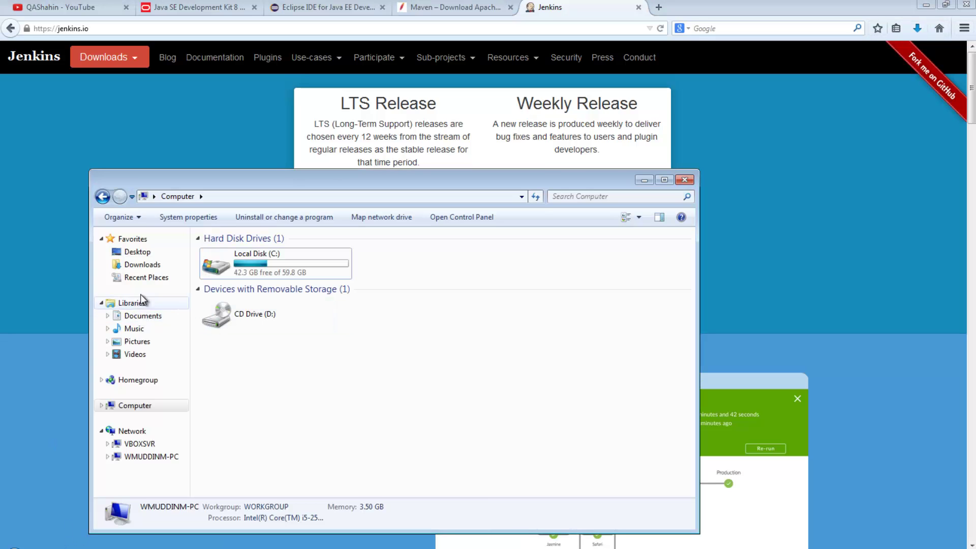
click(133, 264)
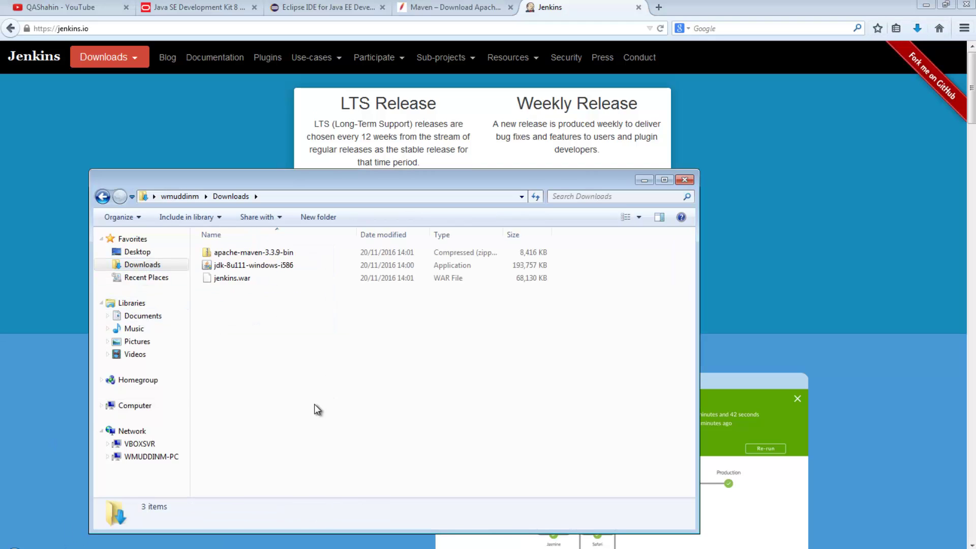
double_click(235, 265)
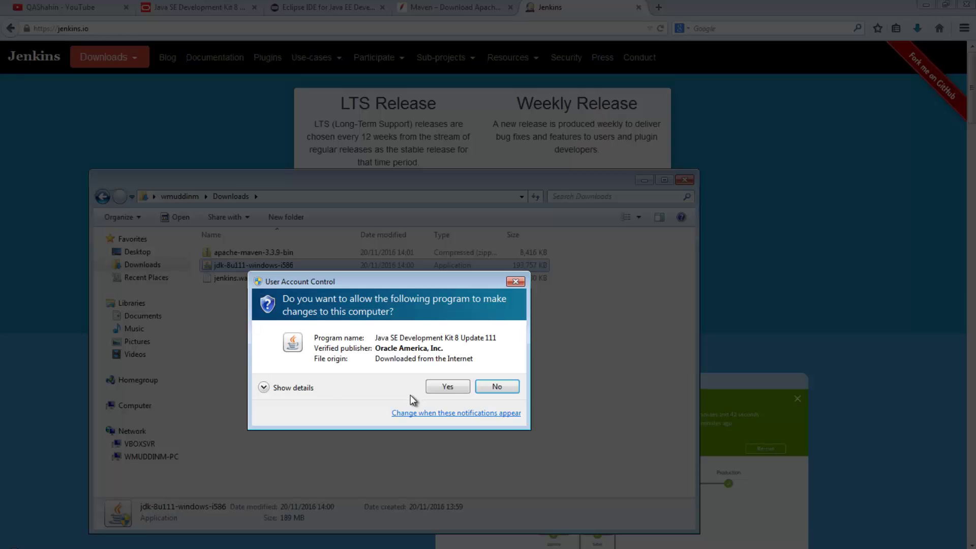
click(444, 389)
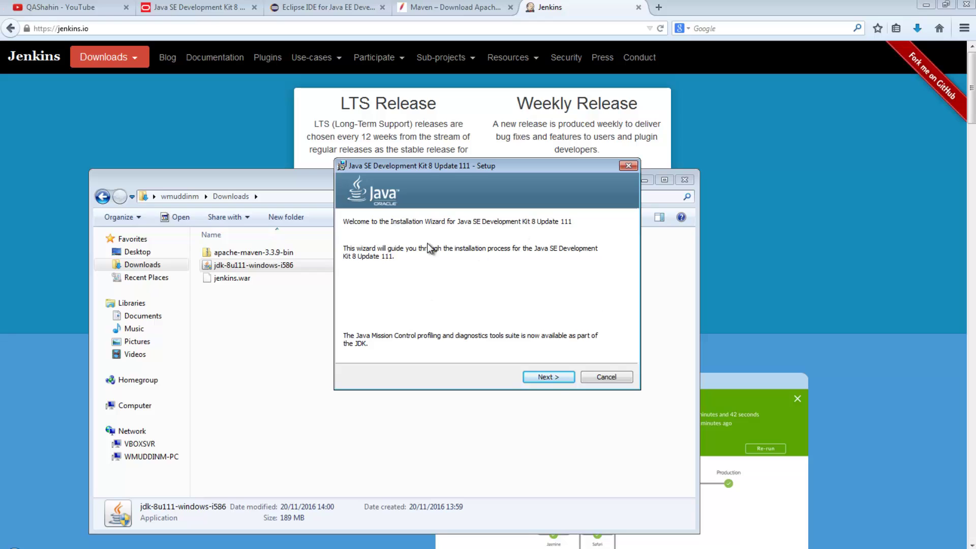
- Install JDK 8 Update 111 with default features and the default JRE folder
click(551, 380)
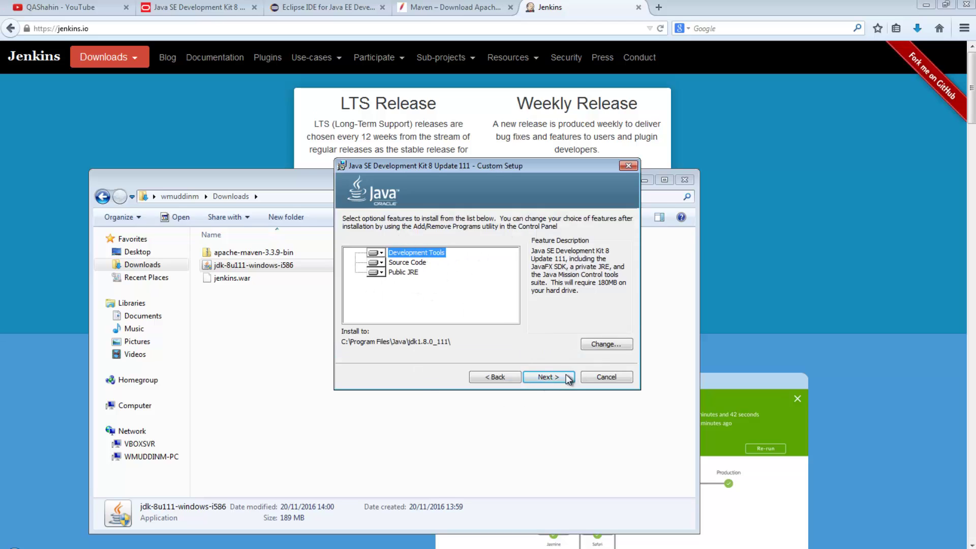
click(566, 377)
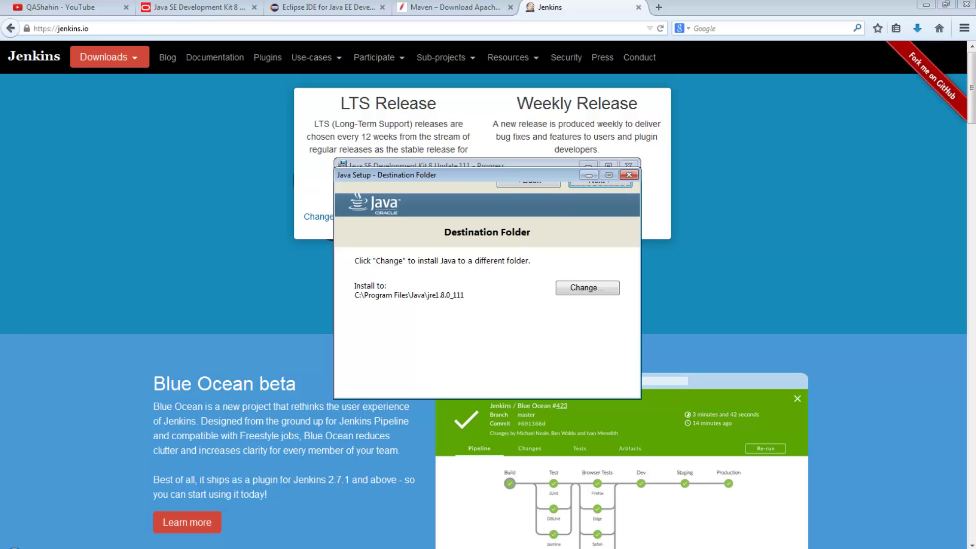
drag(487, 175, 472, 193)
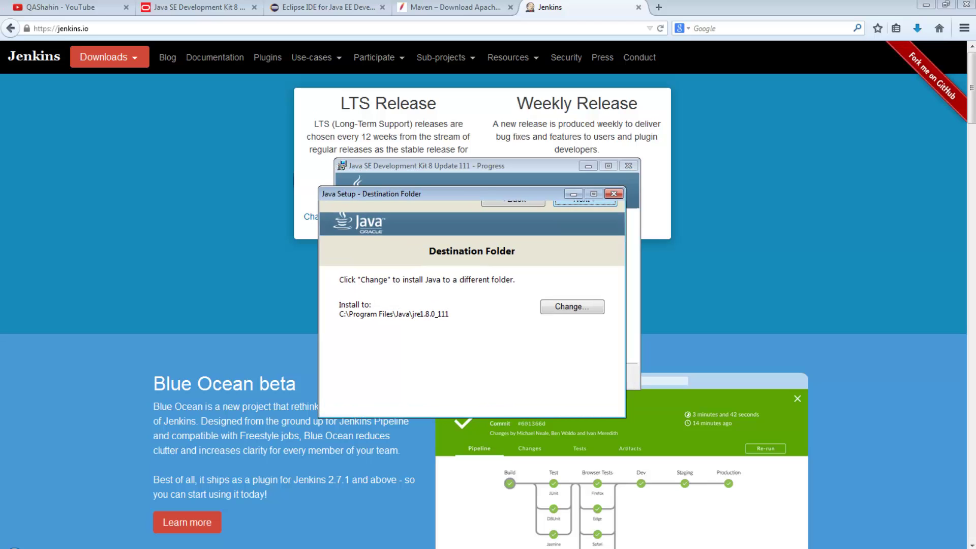
key(Return)
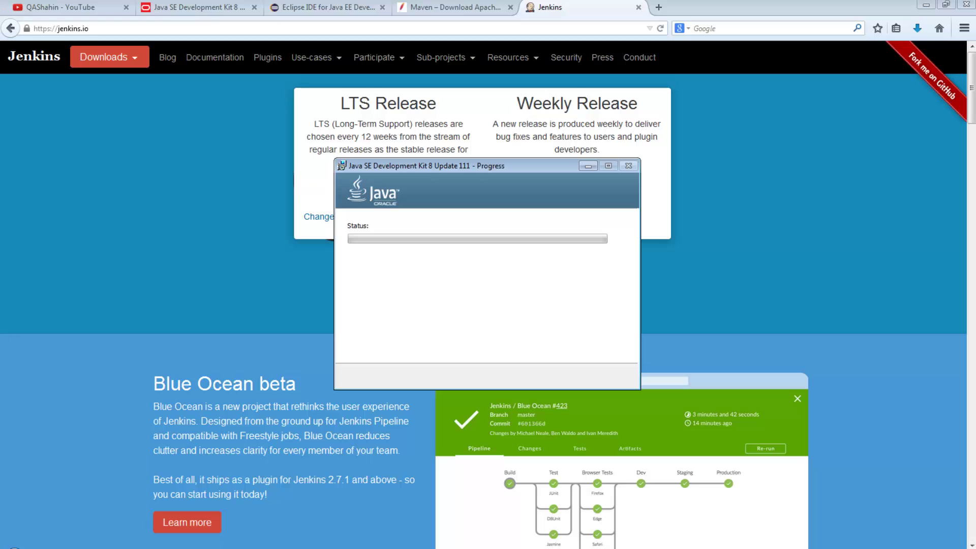
- Extract apache-maven-3.3.9-bin.zip into an apache-maven-3.3.9-bin folder in Downloads
click(53, 548)
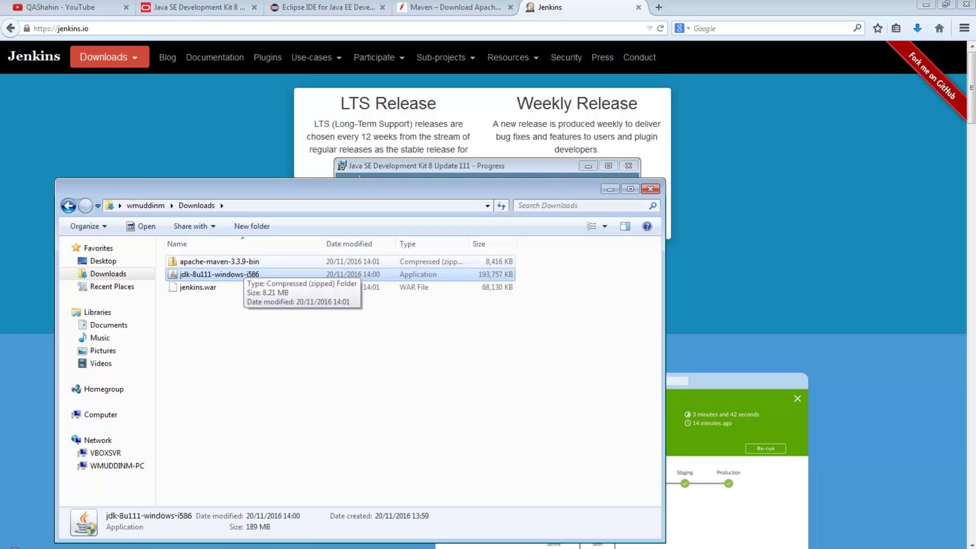
click(196, 261)
right_click(197, 261)
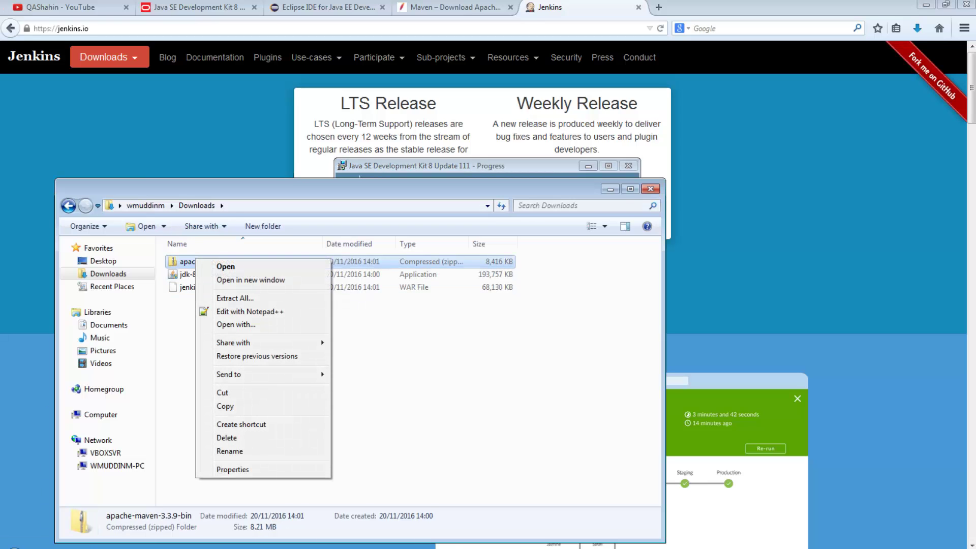
click(235, 298)
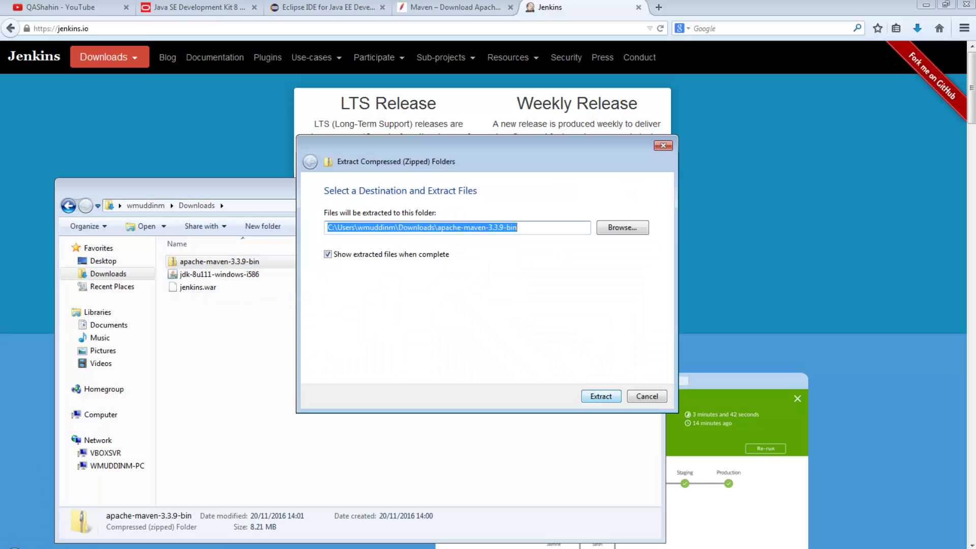
key(Return)
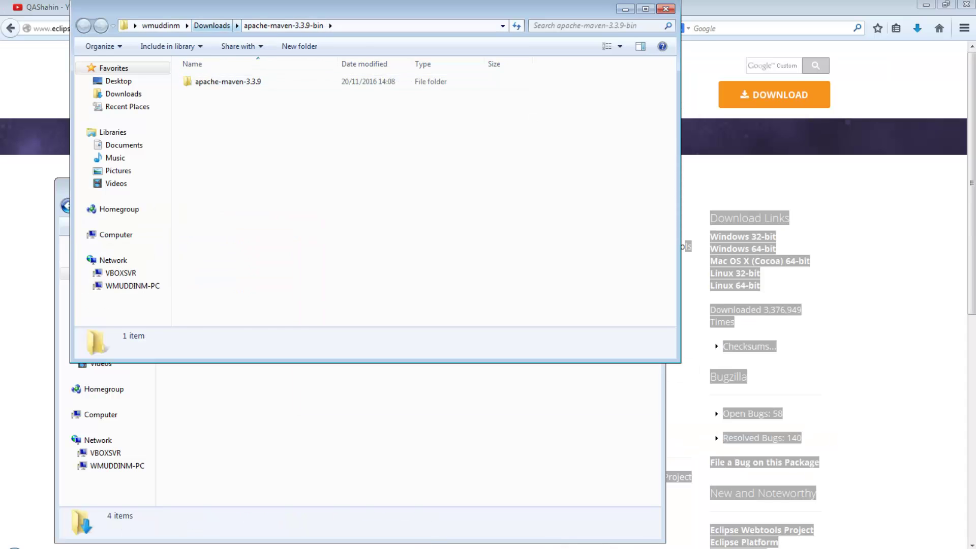
- Browse the extracted apache-maven-3.3.9-bin folder and inspect the apache-maven-3.3.9 contents
click(212, 25)
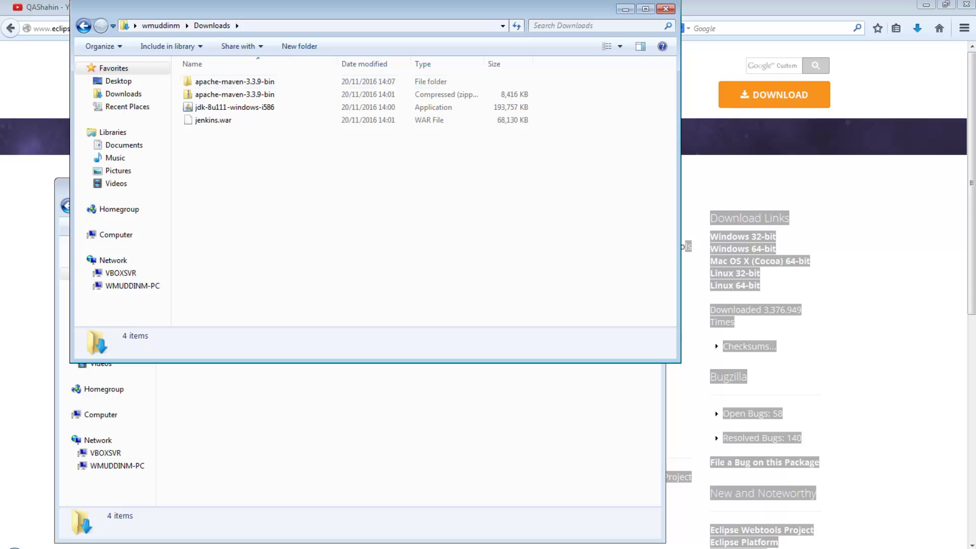
key(Return)
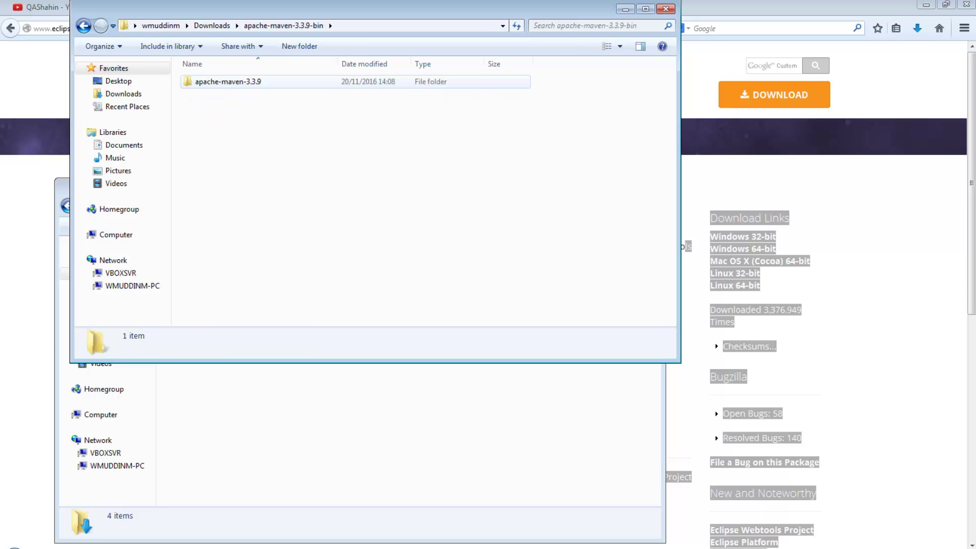
key(Down)
key(Return)
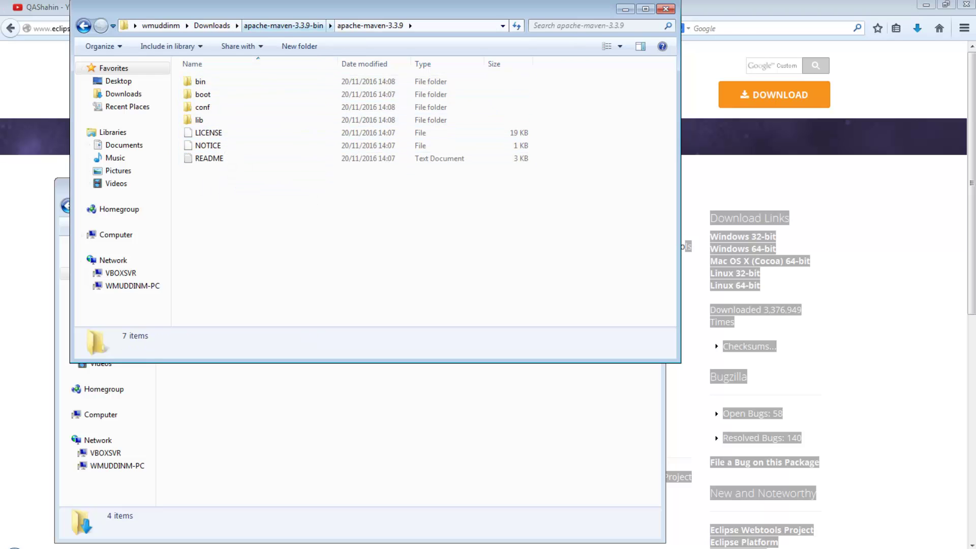
click(284, 25)
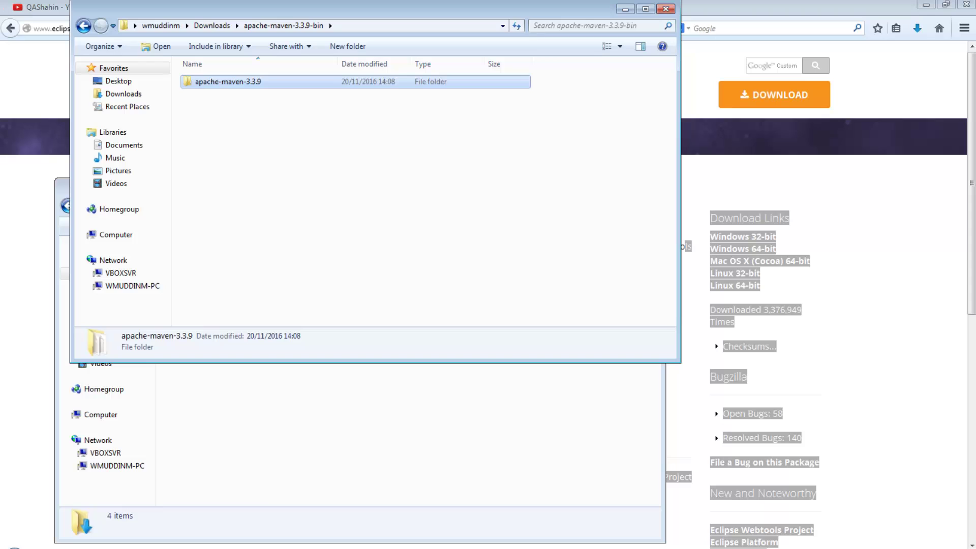
click(212, 25)
click(239, 153)
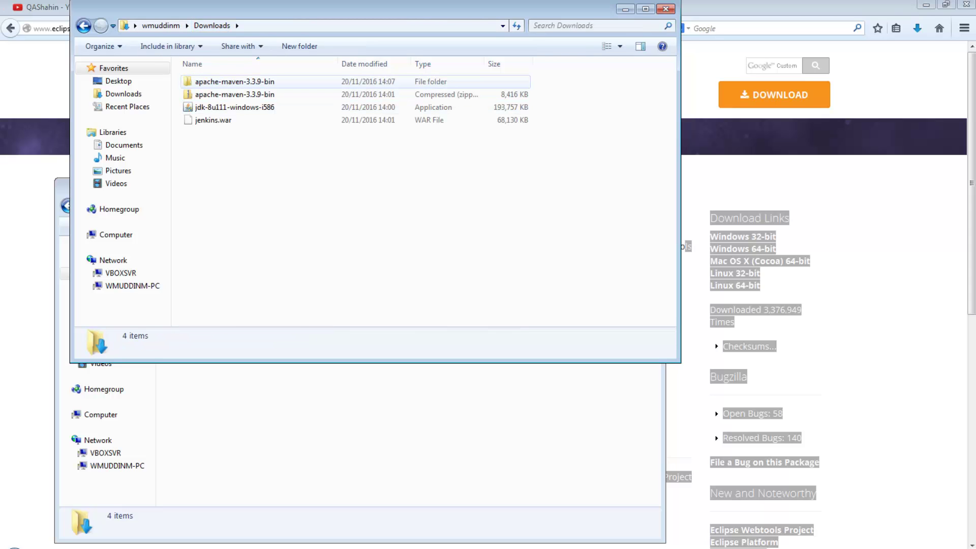
click(234, 82)
double_click(234, 82)
- Rename the apache-maven-3.3.9 folder to maven and show the Computer drives view
click(235, 82)
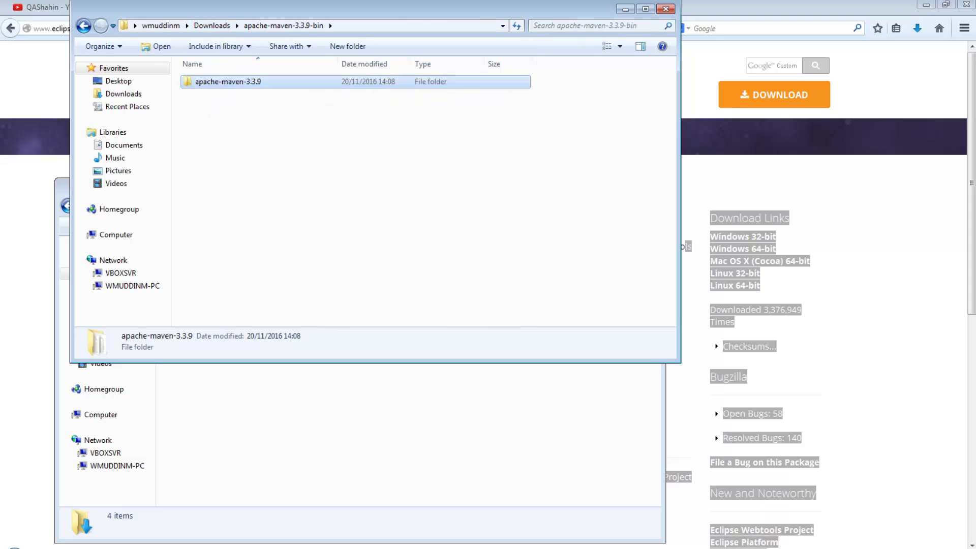
key(F2)
text(maven)
key(Return)
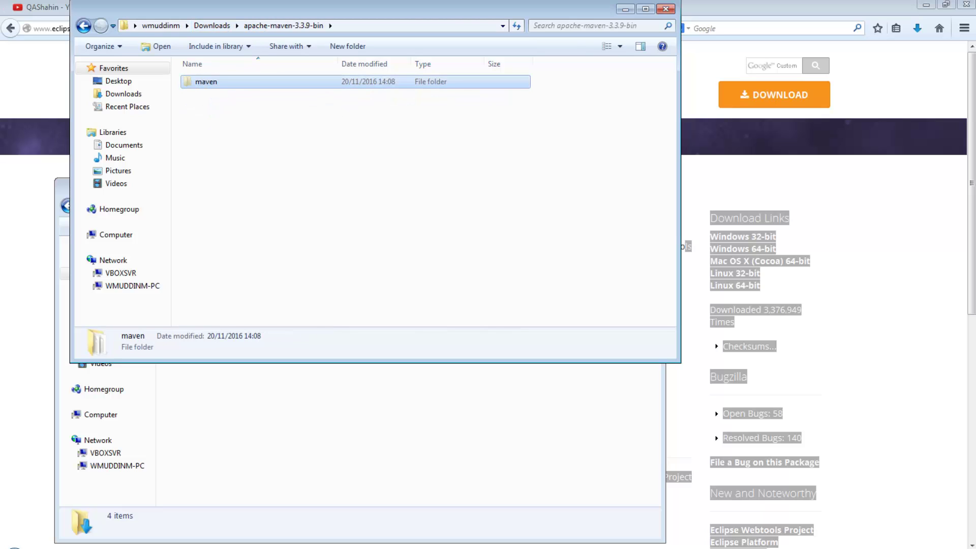
key(alt+Tab)
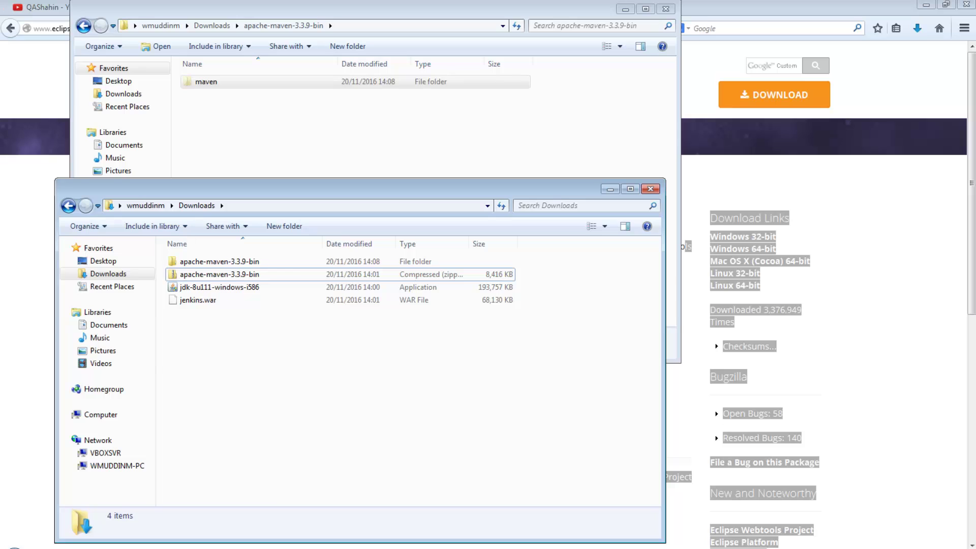
key(alt+Tab)
click(116, 234)
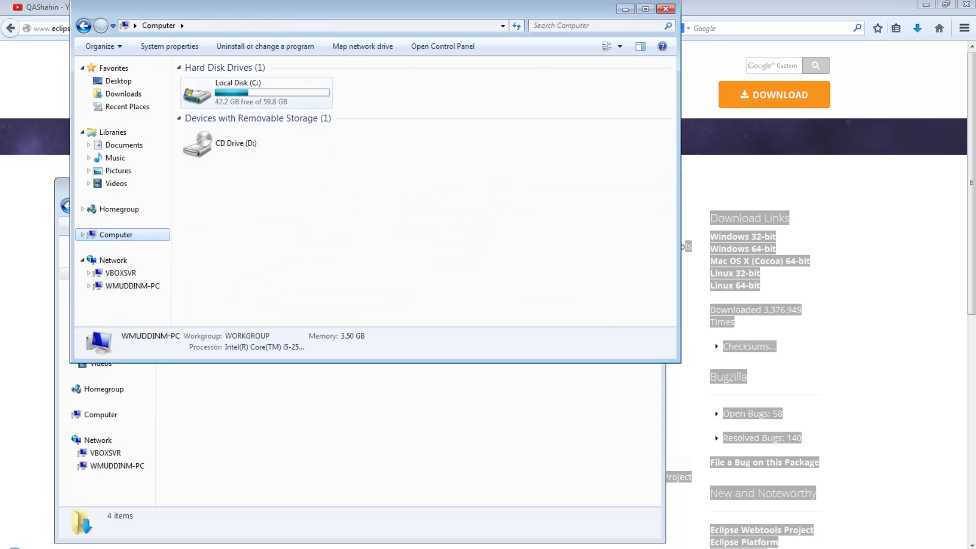
- Paste the maven folder onto Local Disk (C:), then return to the Firefox Eclipse page
double_click(252, 95)
key(ctrl+v)
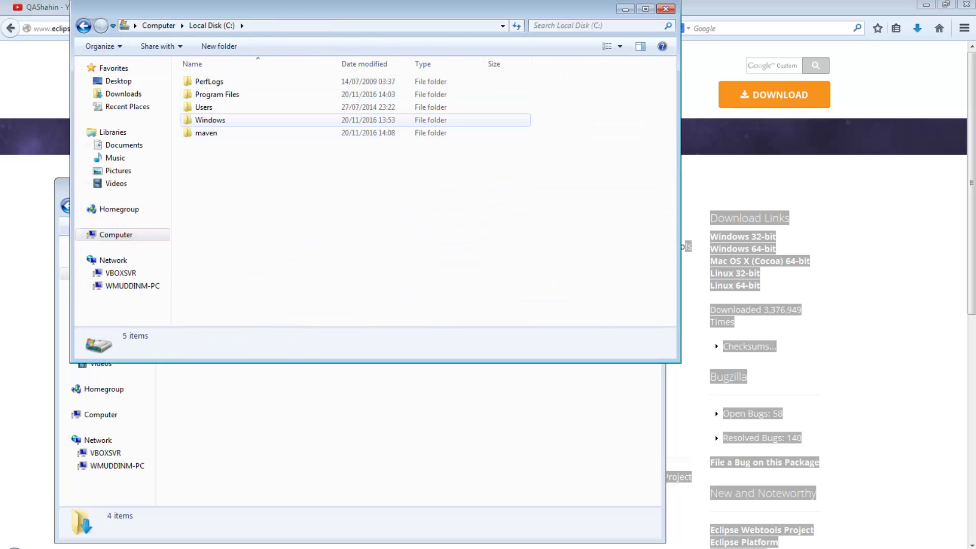
key(alt+Tab)
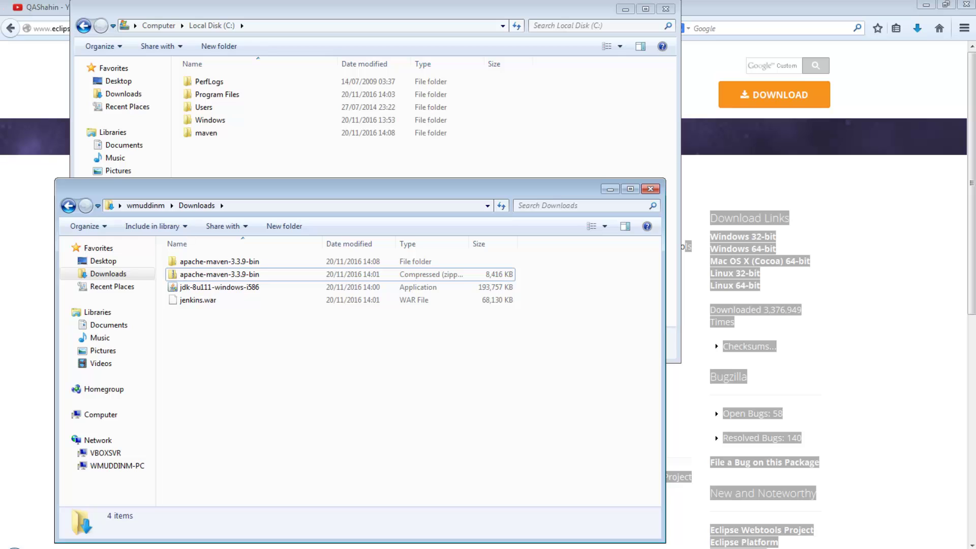
key(alt+Tab)
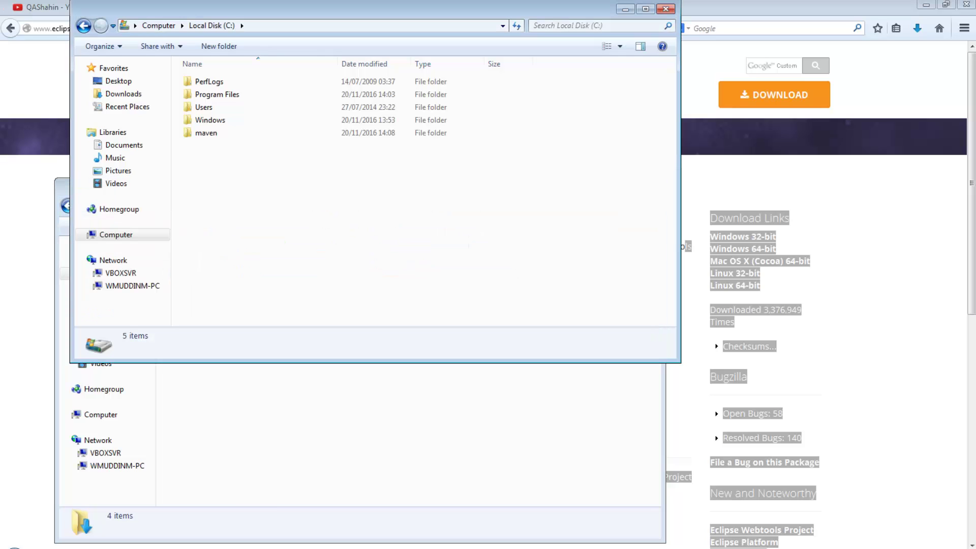
key(alt+Tab)
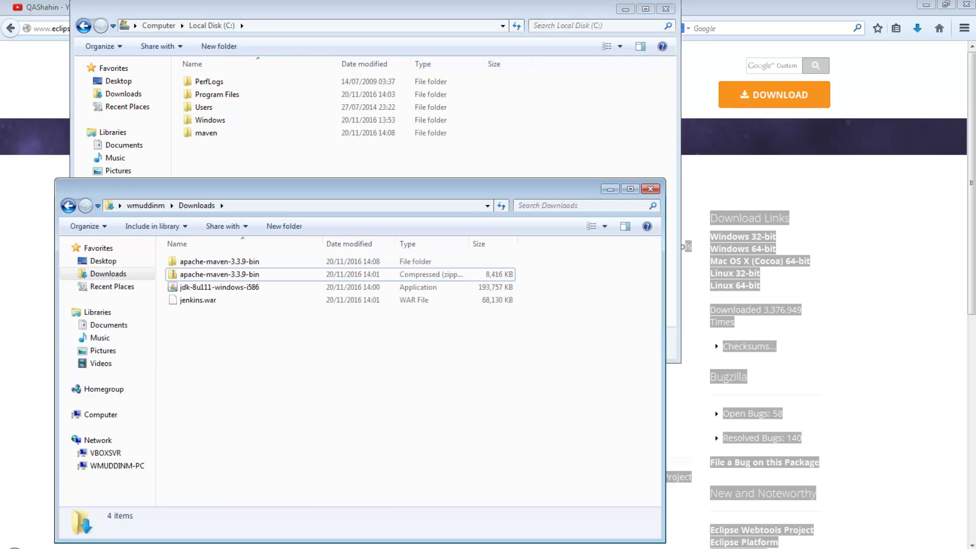
key(alt+Tab)
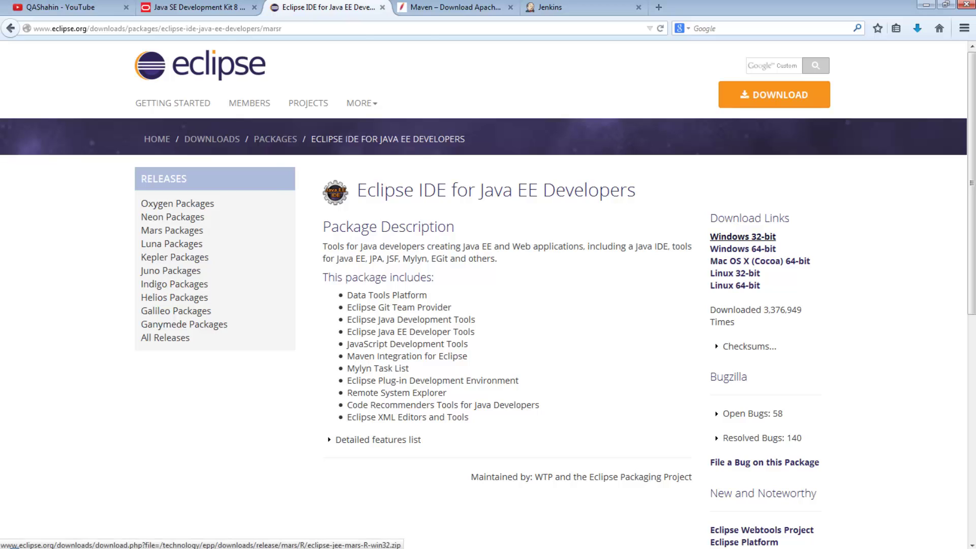
- Save eclipse-jee-mars-R-win32.zip from the Windows 32-bit mirror and dismiss the JDK Complete dialog
click(743, 237)
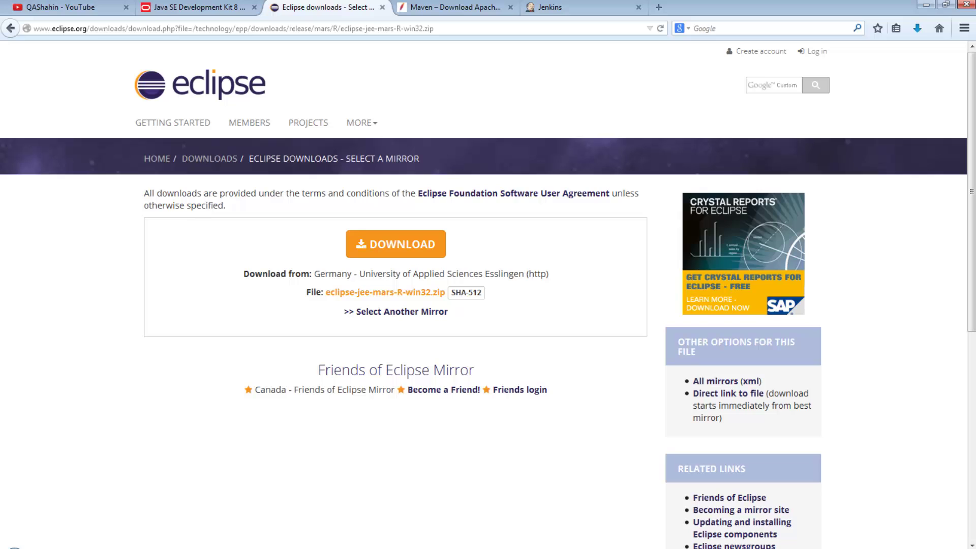
click(395, 244)
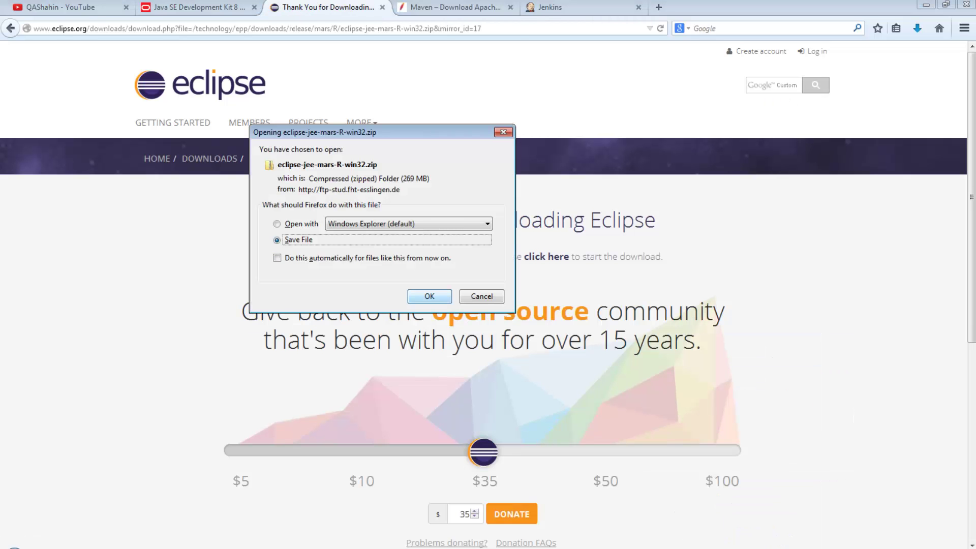
key(Return)
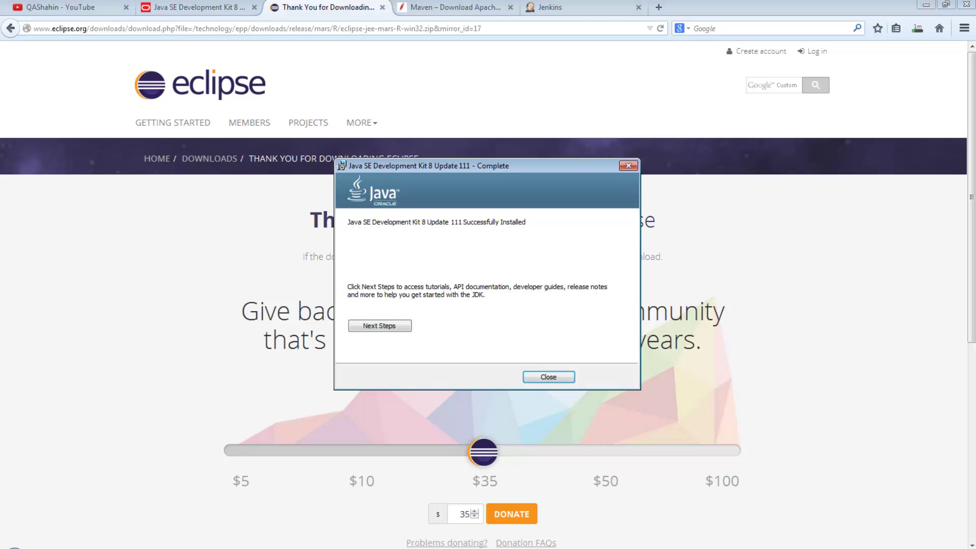
key(Return)
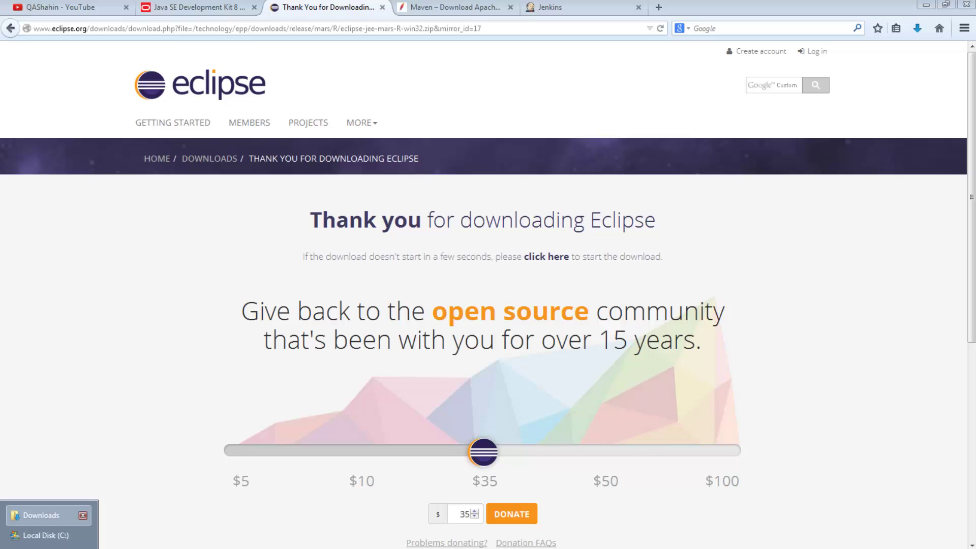
- Delete the apache-maven folder and the apache-maven-3.3.9-bin zip from Downloads
click(81, 515)
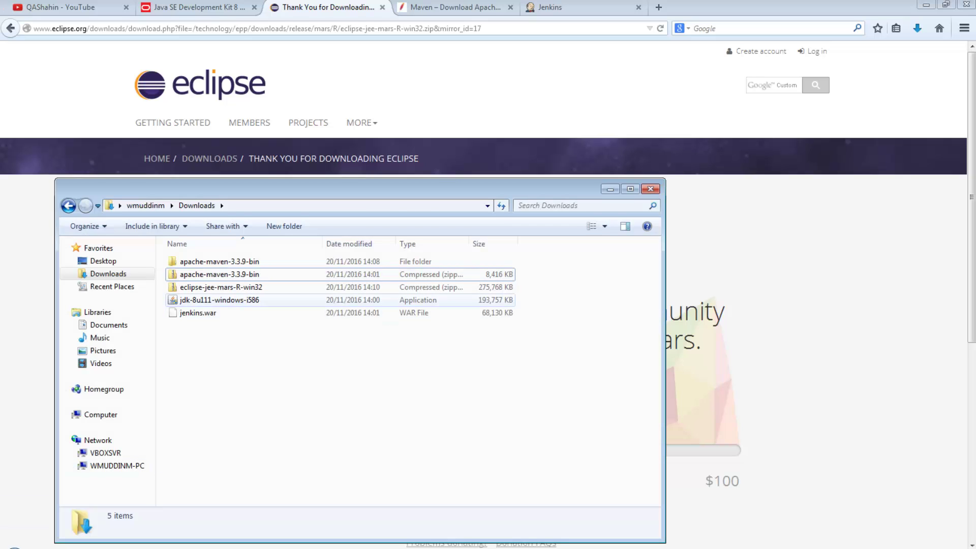
click(221, 287)
click(219, 274)
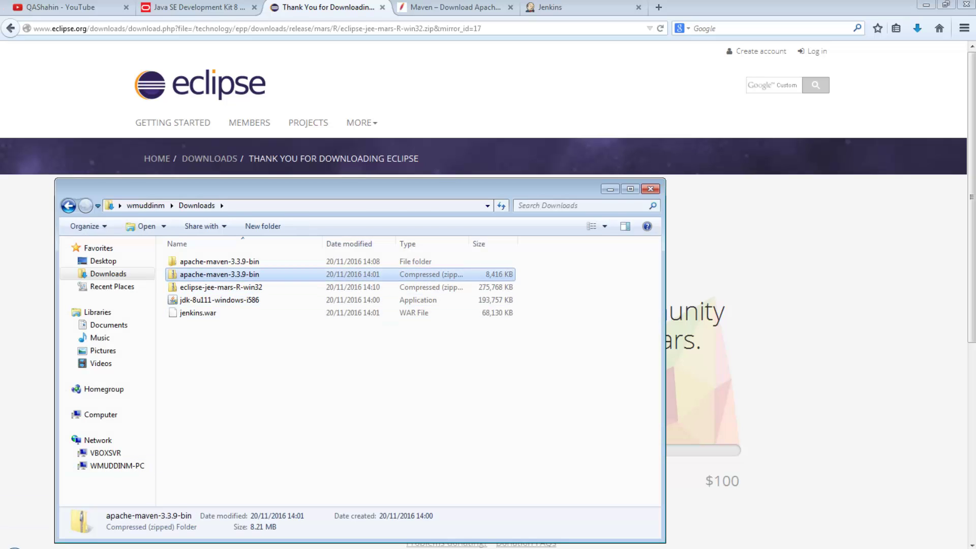
ctrl+click(219, 262)
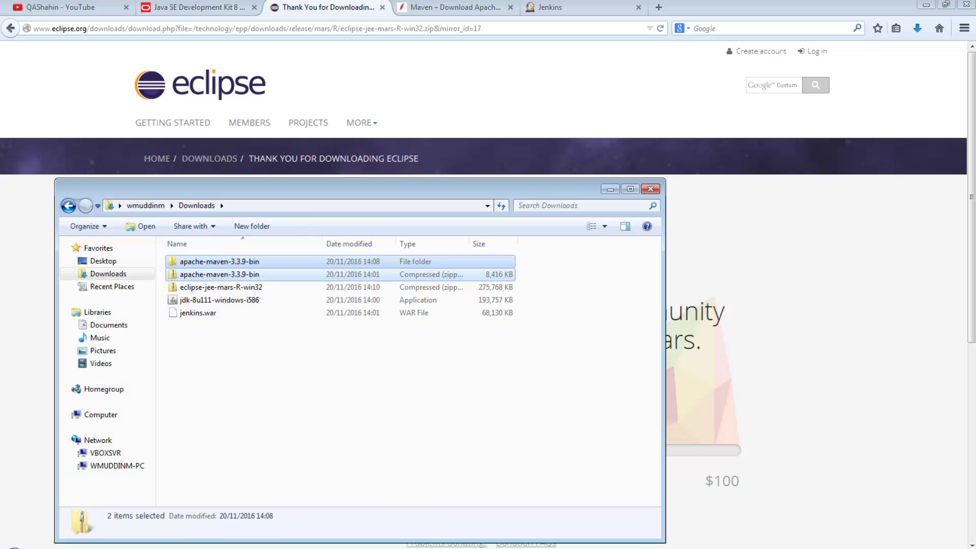
key(Delete)
key(Return)
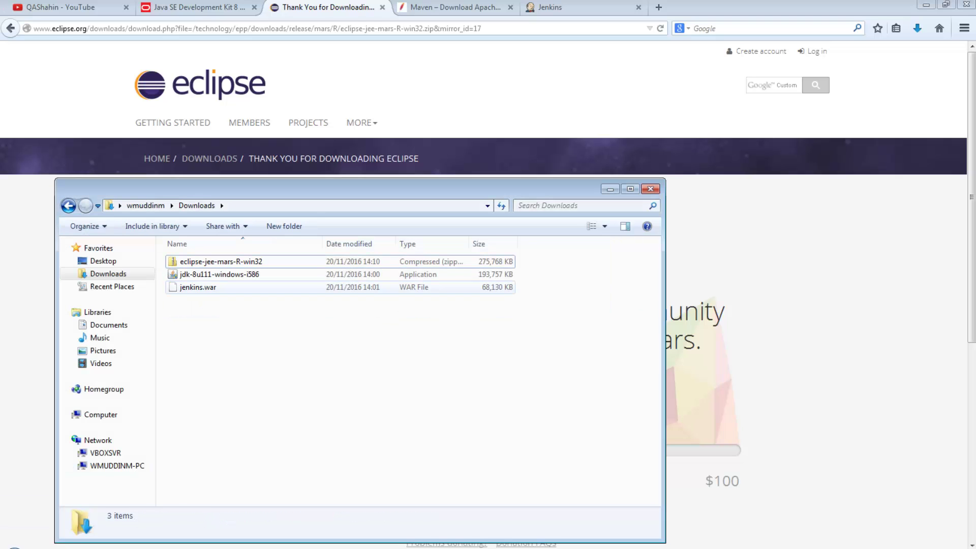
- Delete the jdk-8u111-windows-i586 installer from Downloads
click(219, 275)
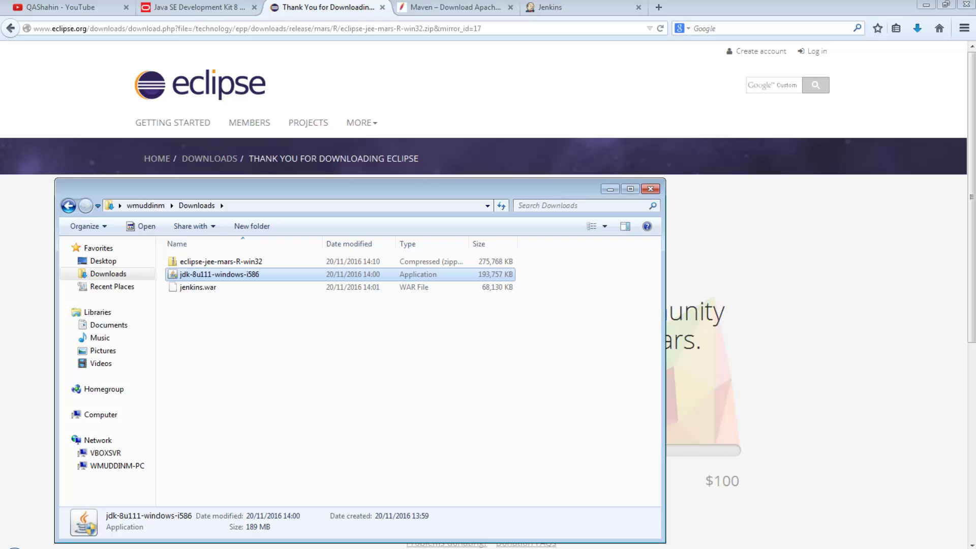
key(Delete)
key(Return)
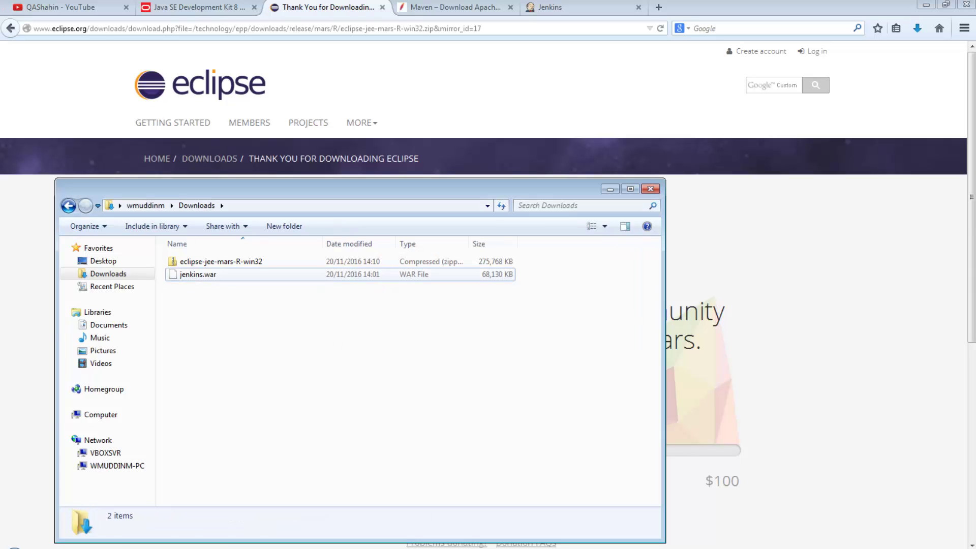
click(212, 261)
- Extract the eclipse-jee-mars-R-win32 zip and check the extracted eclipse folder
right_click(212, 262)
click(251, 303)
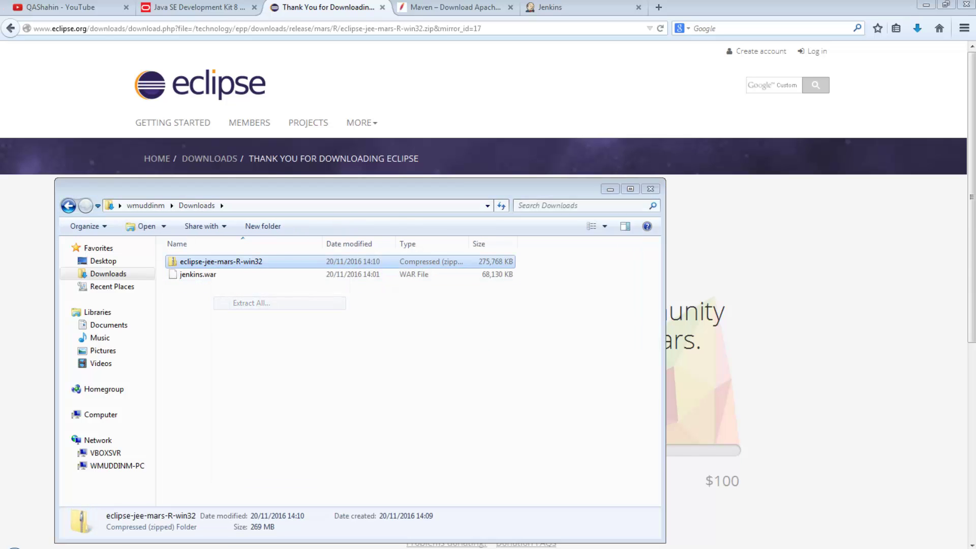
click(601, 397)
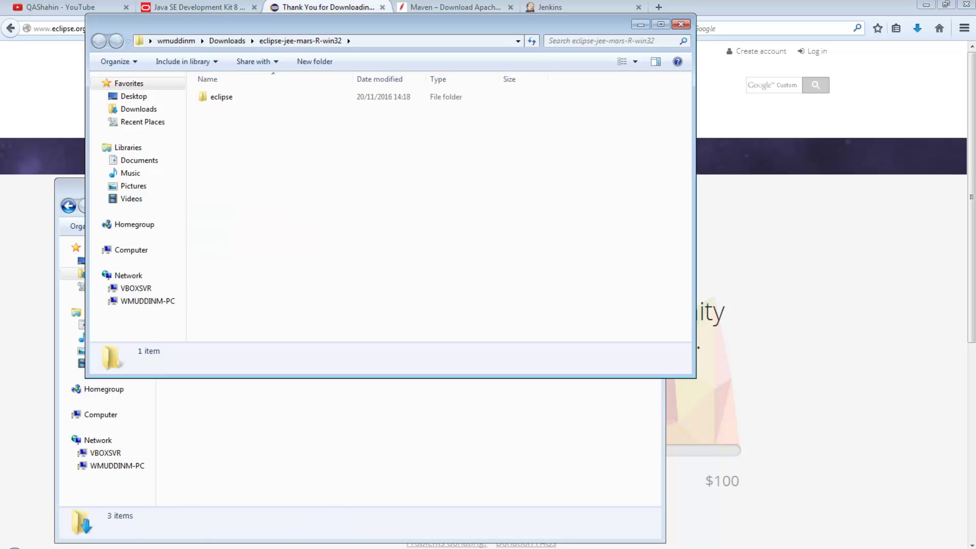
double_click(221, 96)
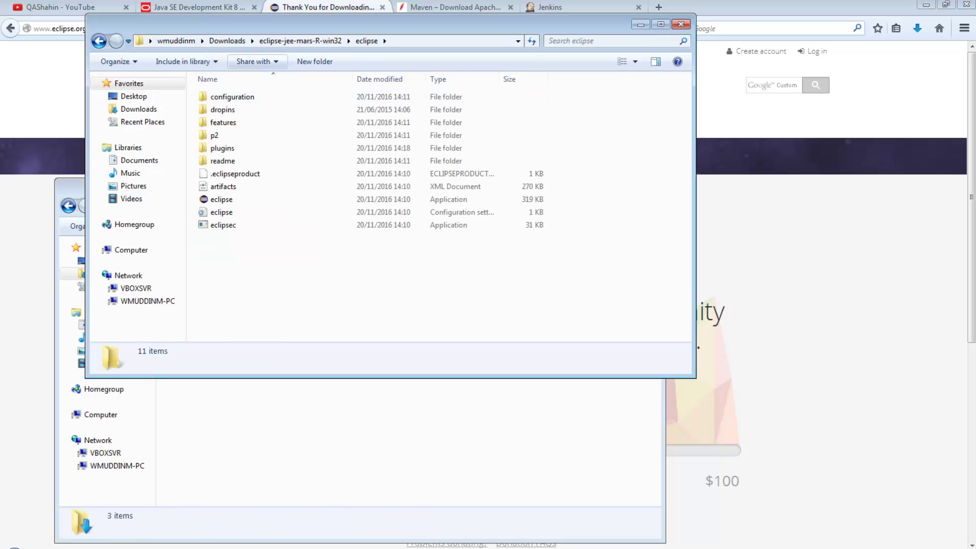
click(300, 41)
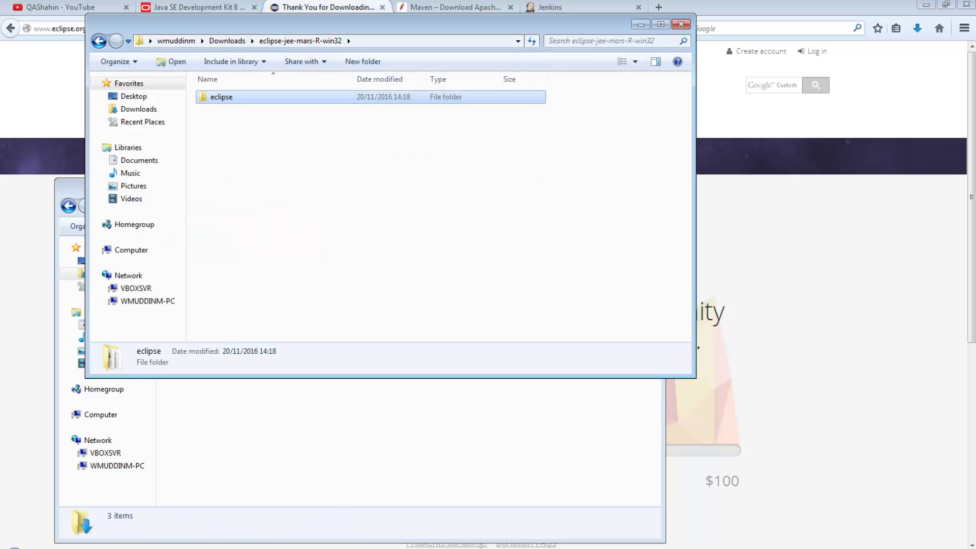
- Move the eclipse folder onto Local Disk (C:)
click(305, 438)
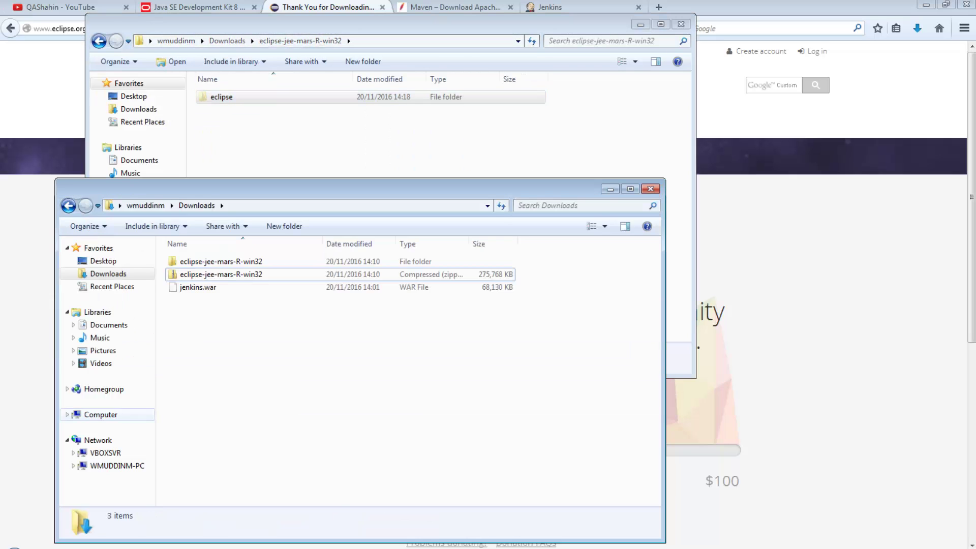
click(101, 415)
double_click(222, 272)
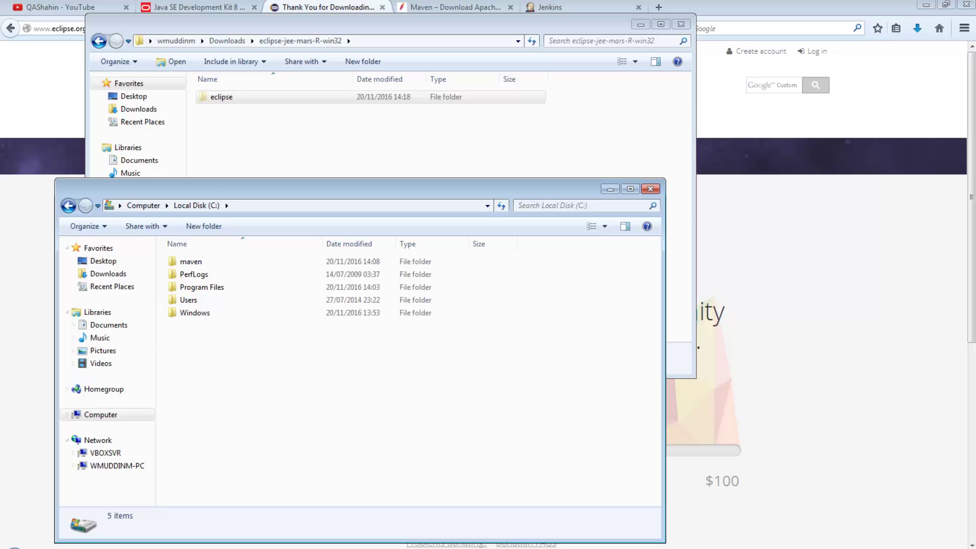
key(ctrl+v)
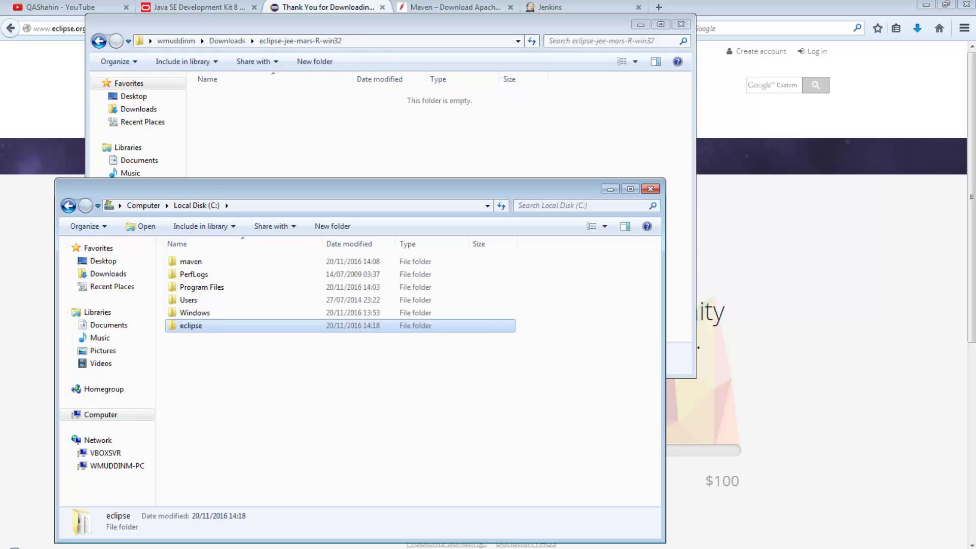
- Delete the extracted eclipse folder and the Eclipse zip from Downloads
click(227, 41)
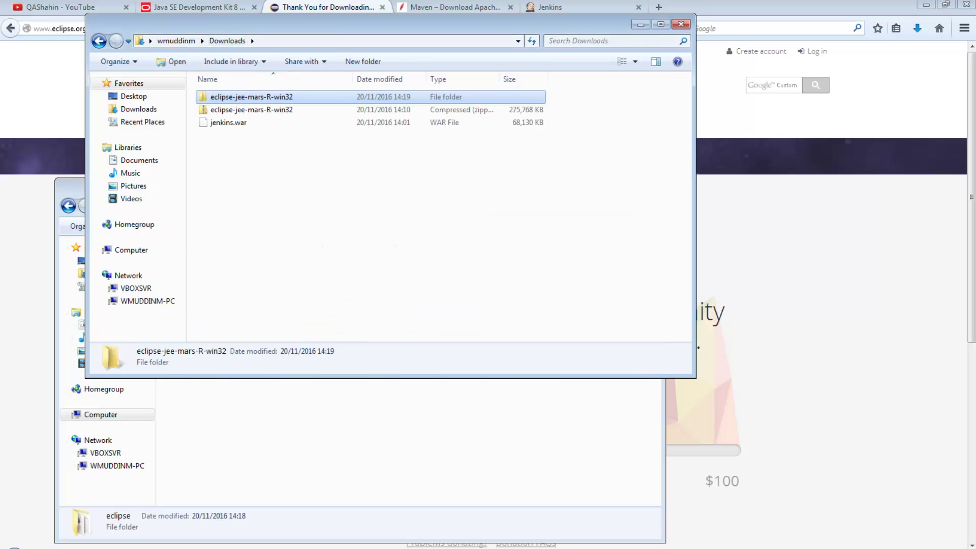
key(shift+Down)
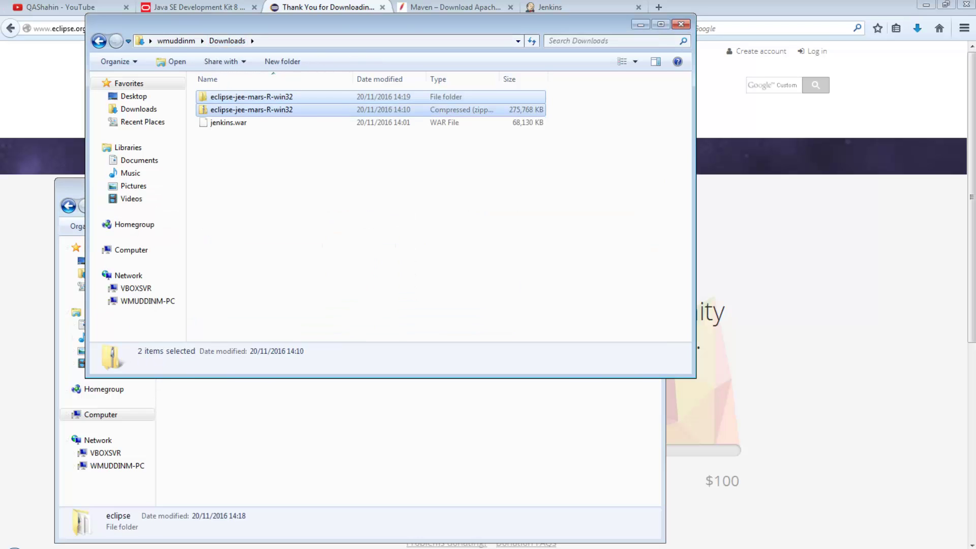
key(Delete)
key(Return)
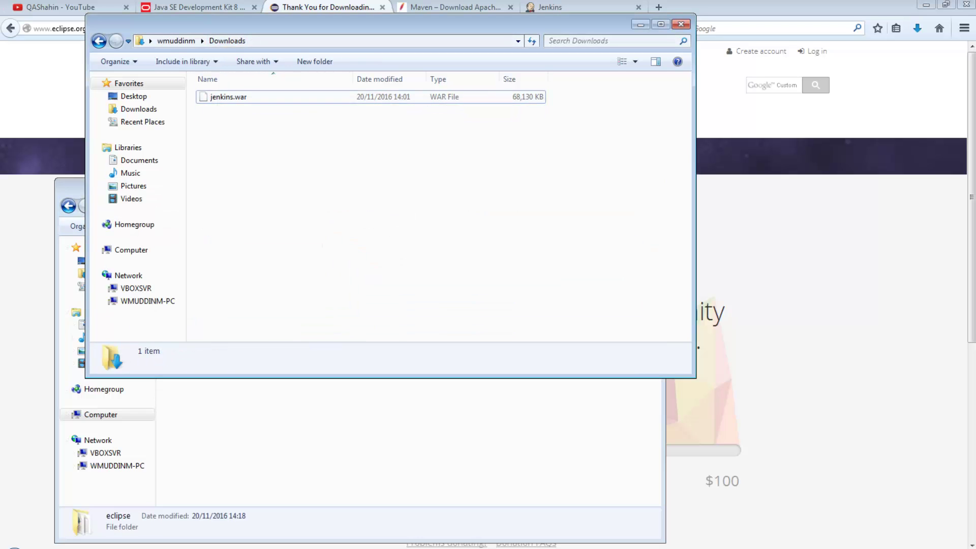
- Create a new folder named jenkins in Downloads
right_click(220, 140)
mouse_move(264, 299)
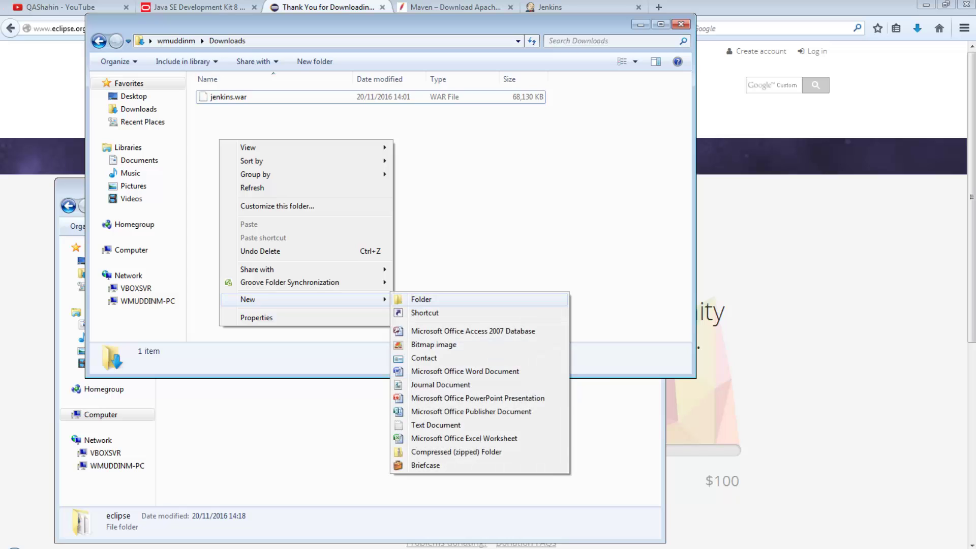
click(422, 300)
text(jenkins)
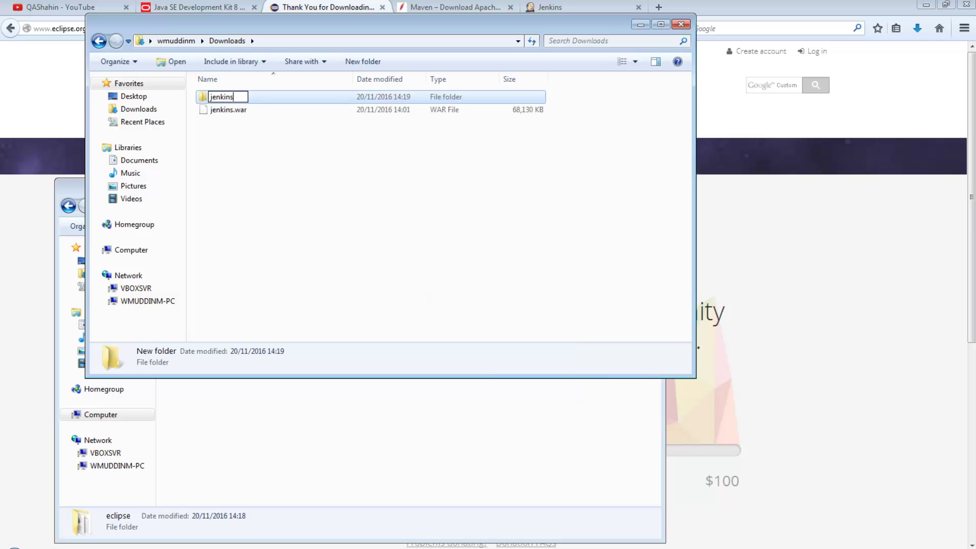
key(Return)
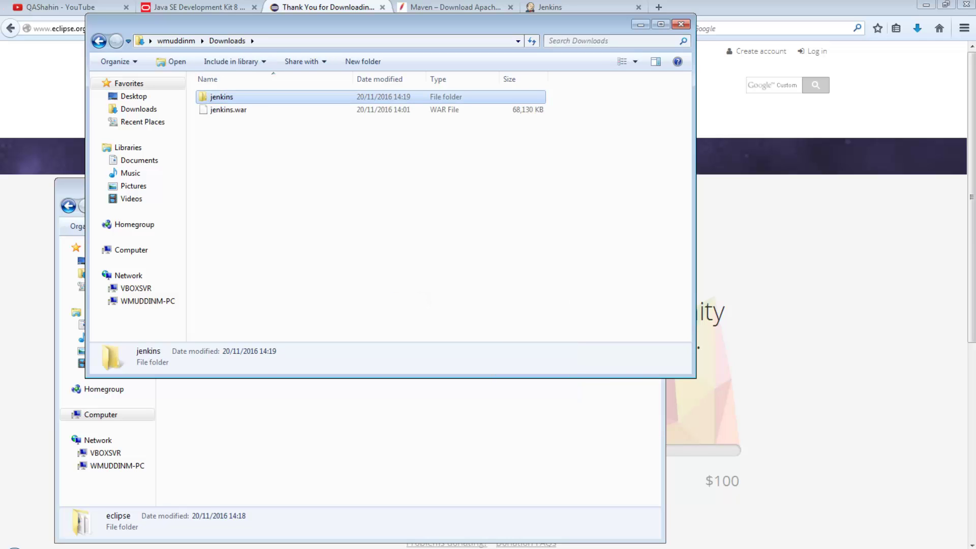
- Move jenkins.war into the jenkins folder, then move that folder onto Local Disk (C:)
click(229, 109)
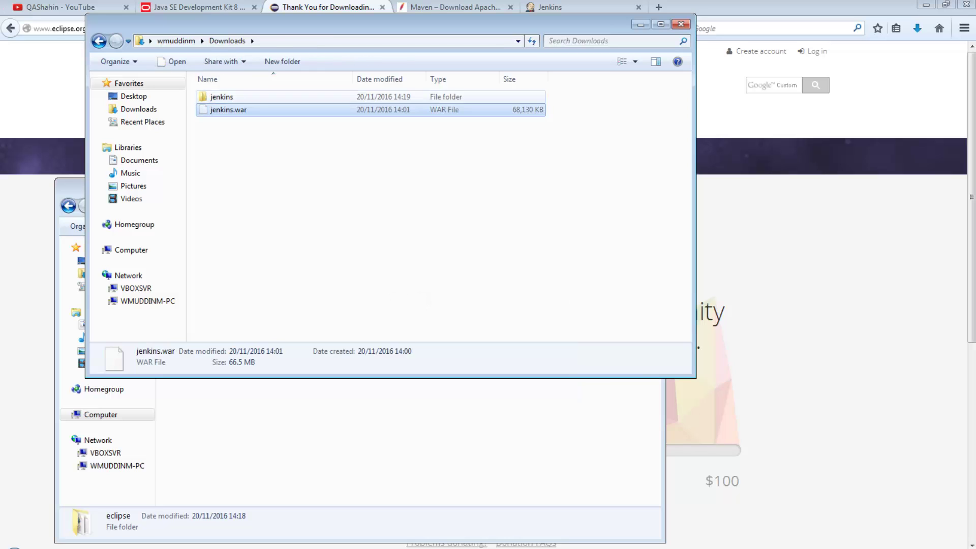
double_click(222, 96)
key(ctrl+v)
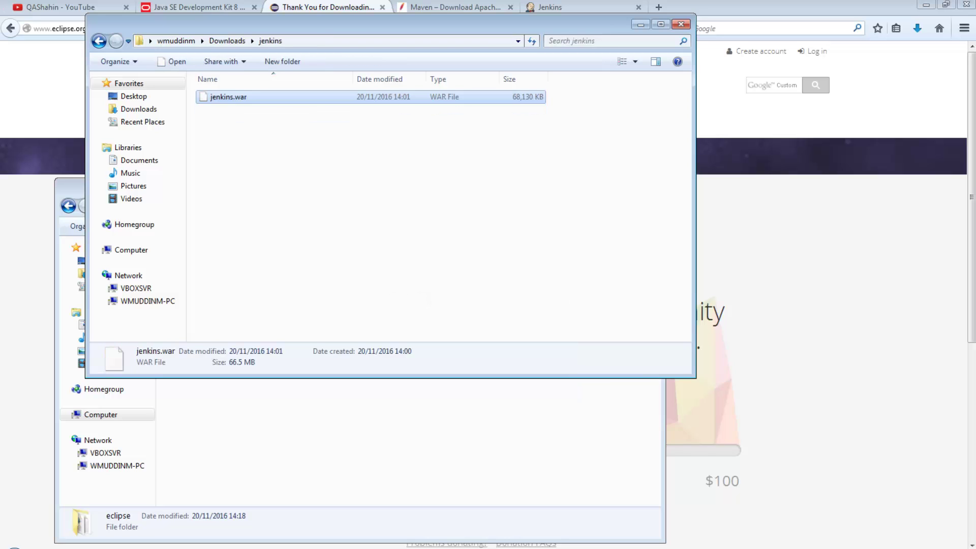
click(228, 41)
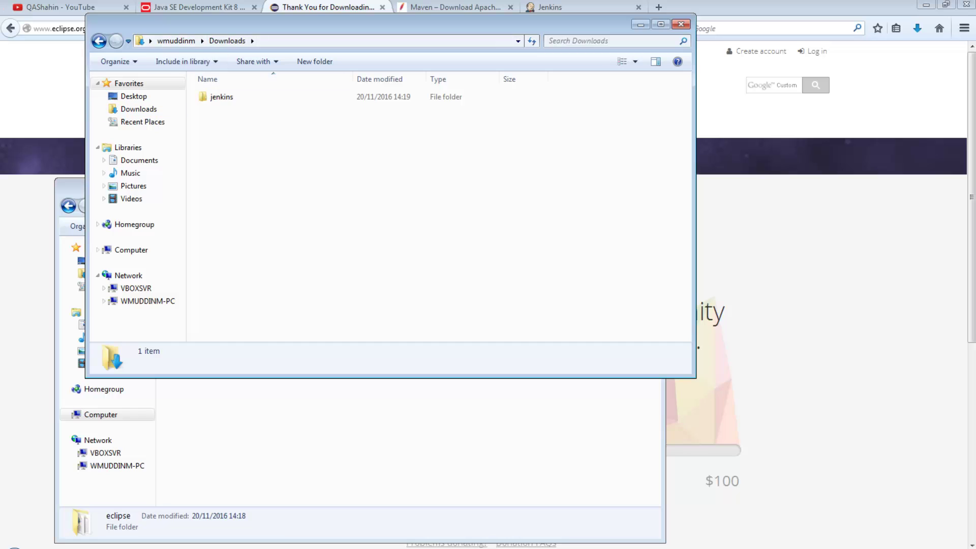
click(222, 96)
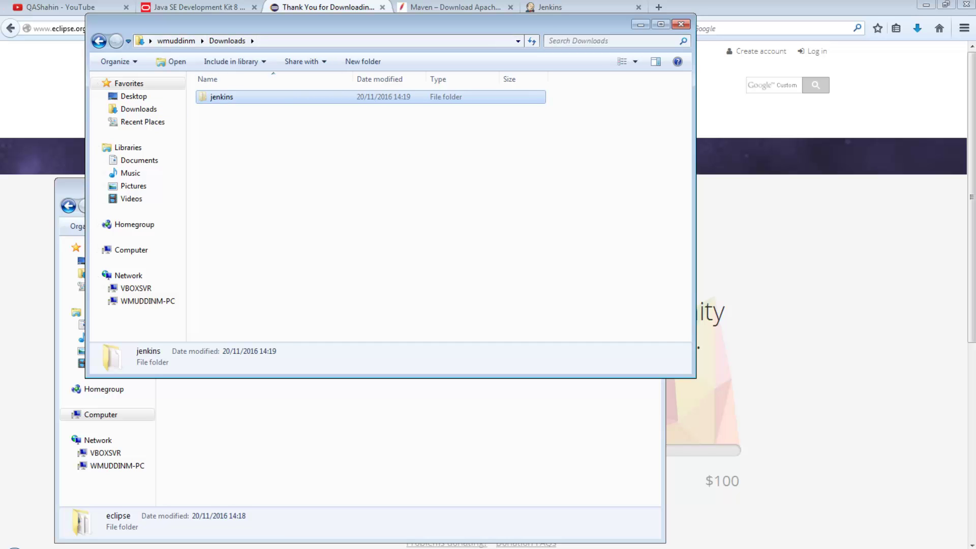
click(325, 432)
key(ctrl+v)
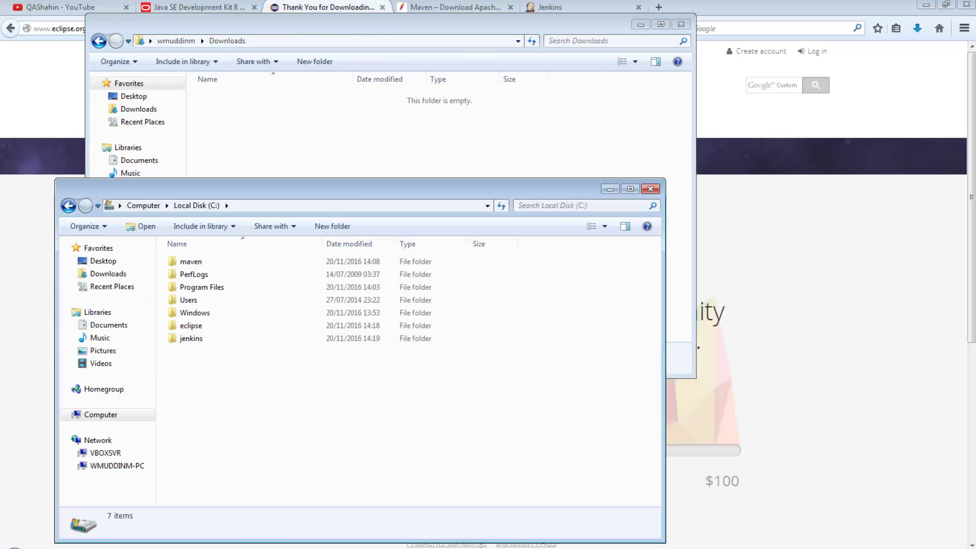
- Sort Local Disk (C:) by date modified, newest first, and close the Downloads window
click(350, 243)
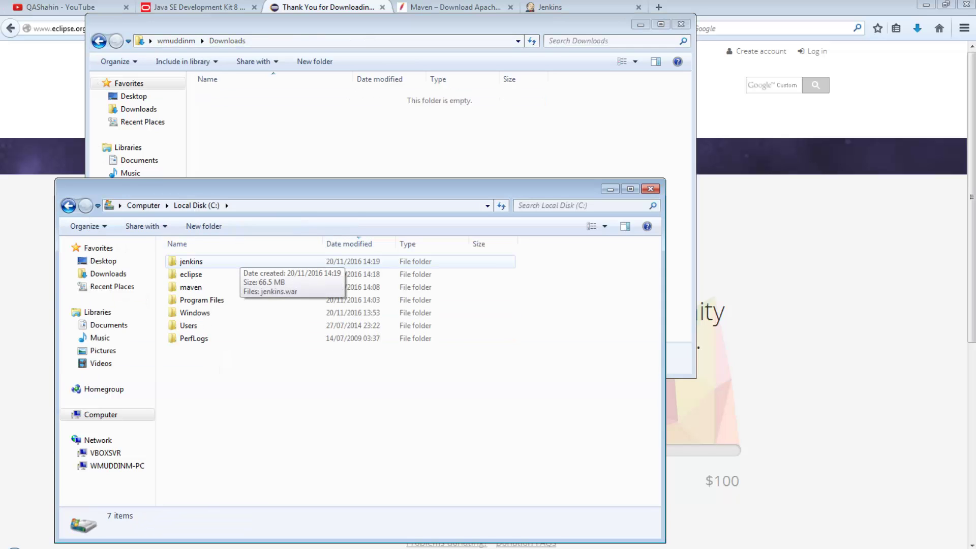
click(190, 287)
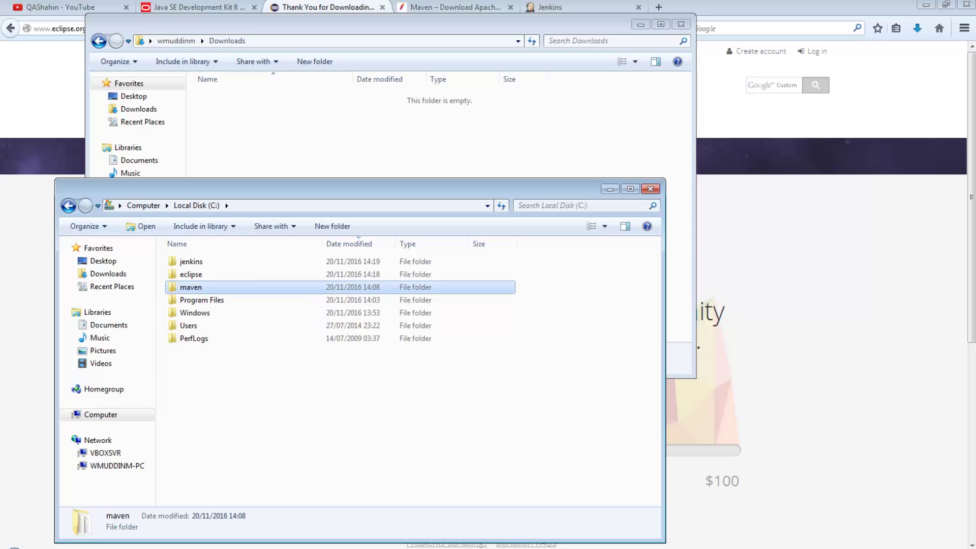
click(199, 275)
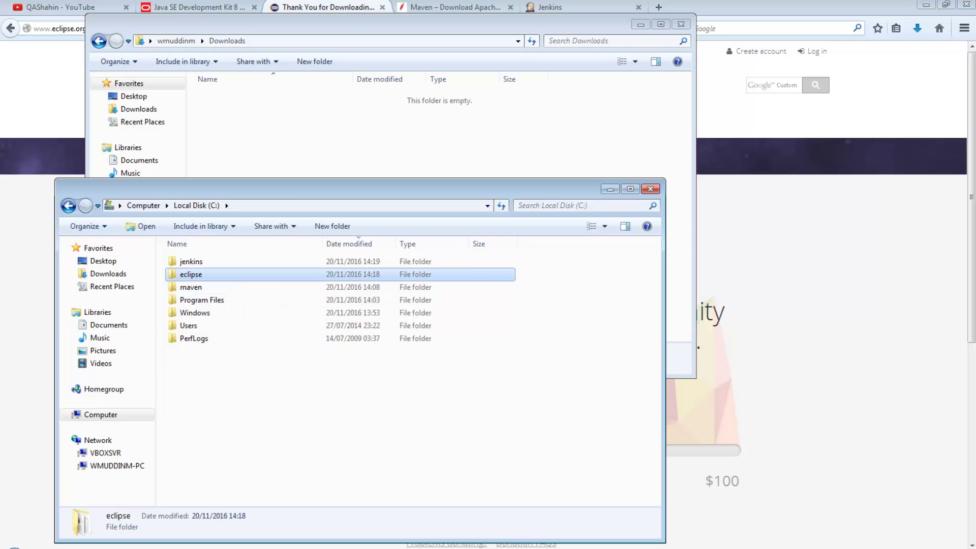
click(191, 261)
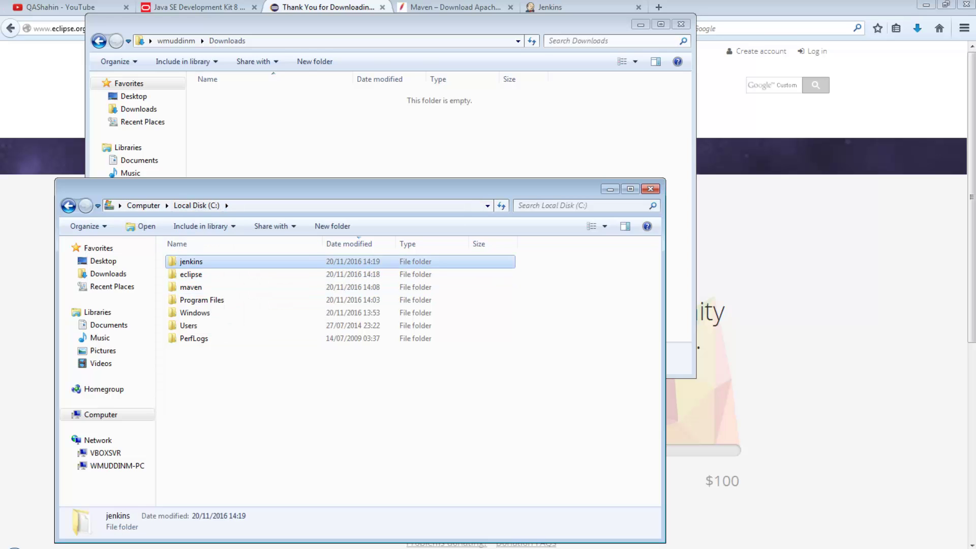
click(681, 24)
click(584, 305)
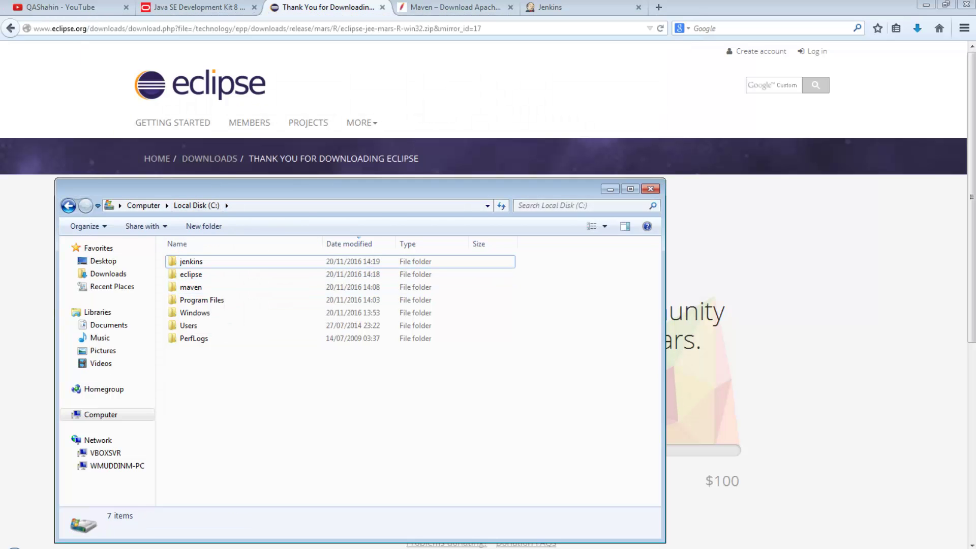
- Open the System properties page for Computer
click(651, 189)
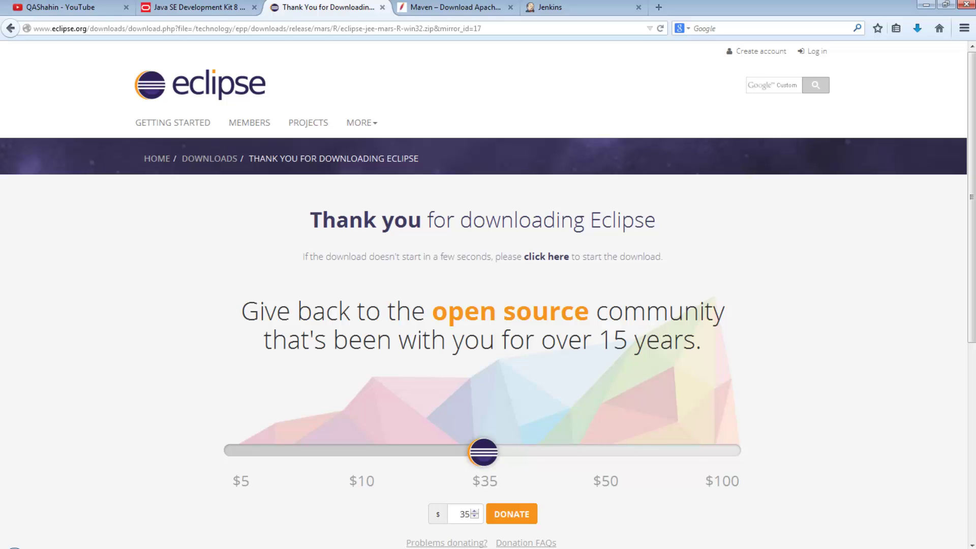
key(alt+Tab)
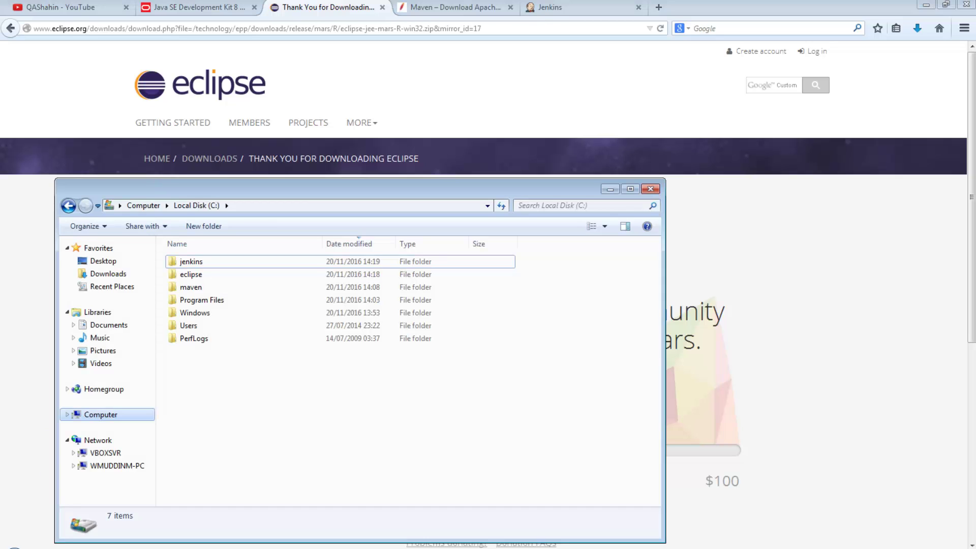
right_click(101, 414)
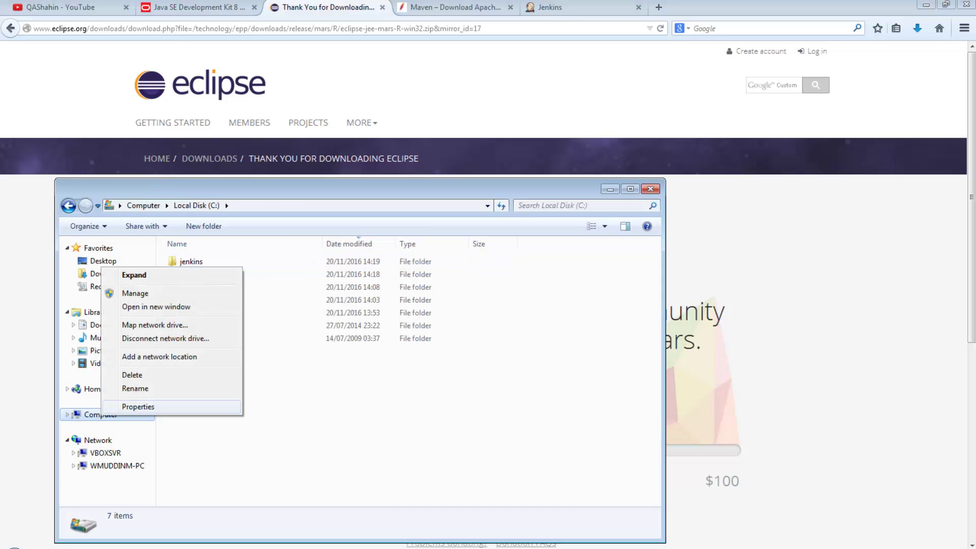
click(138, 407)
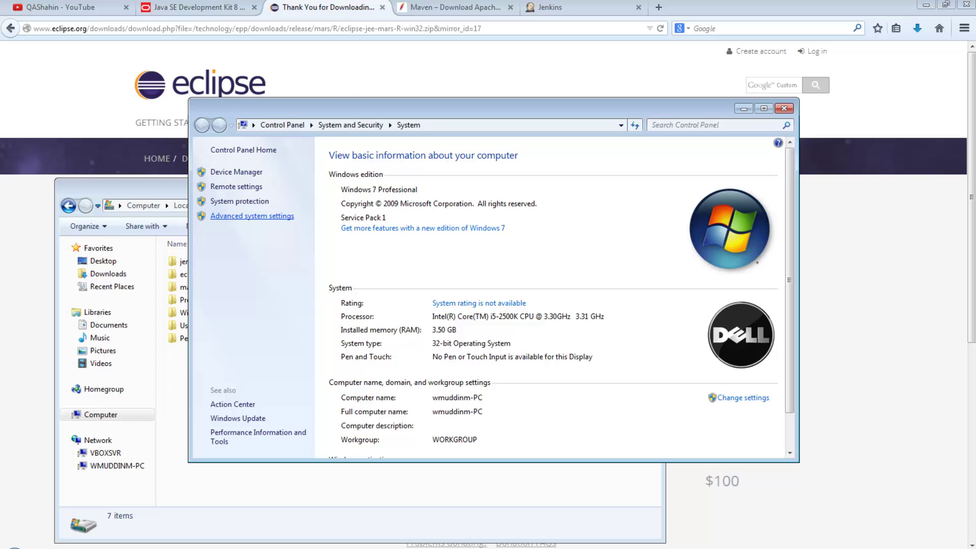
- Go through Advanced system settings to Environment Variables and start a new system variable
click(253, 216)
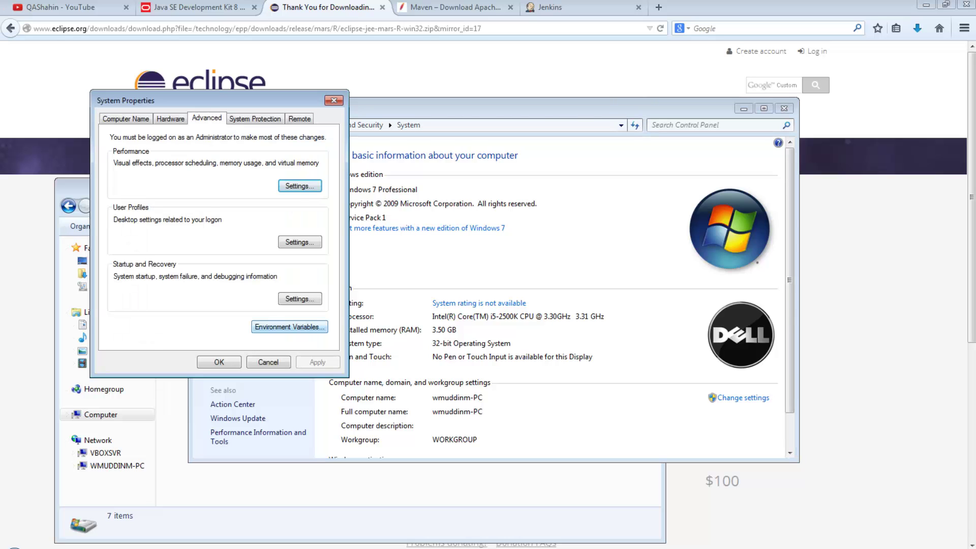
click(290, 327)
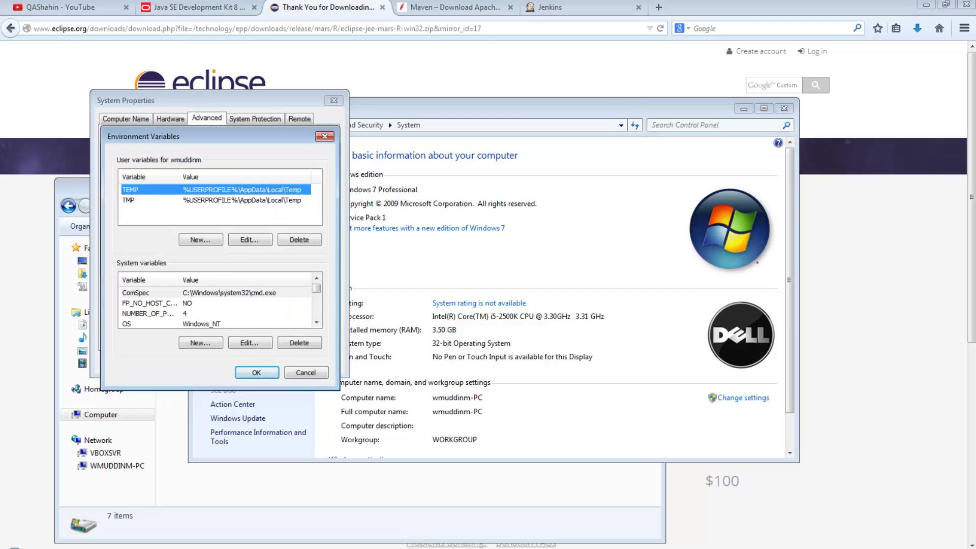
click(316, 322)
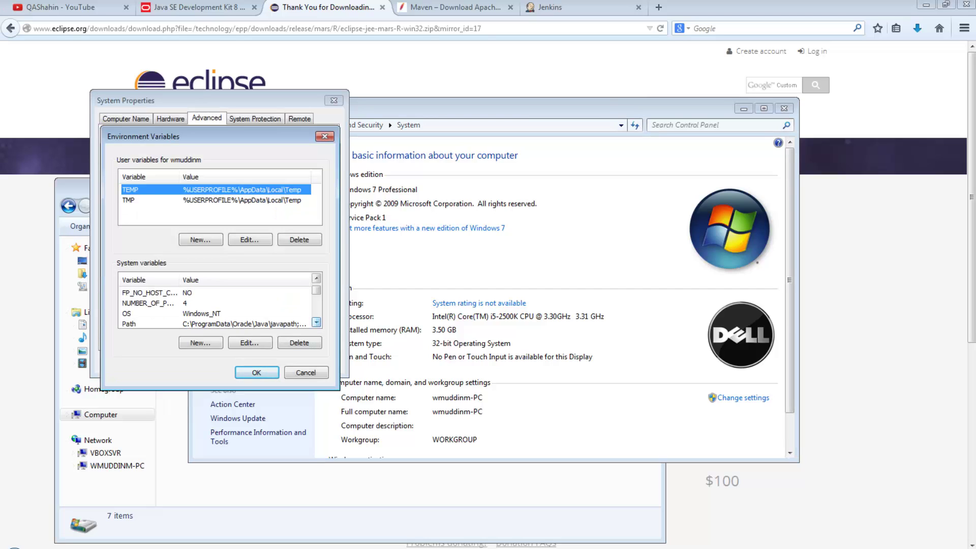
click(316, 323)
click(317, 278)
click(317, 278)
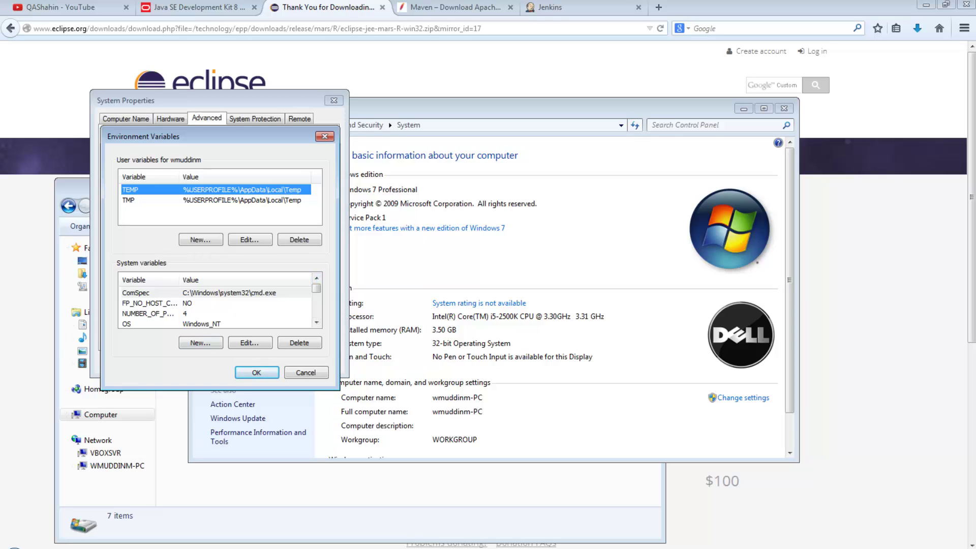
click(200, 343)
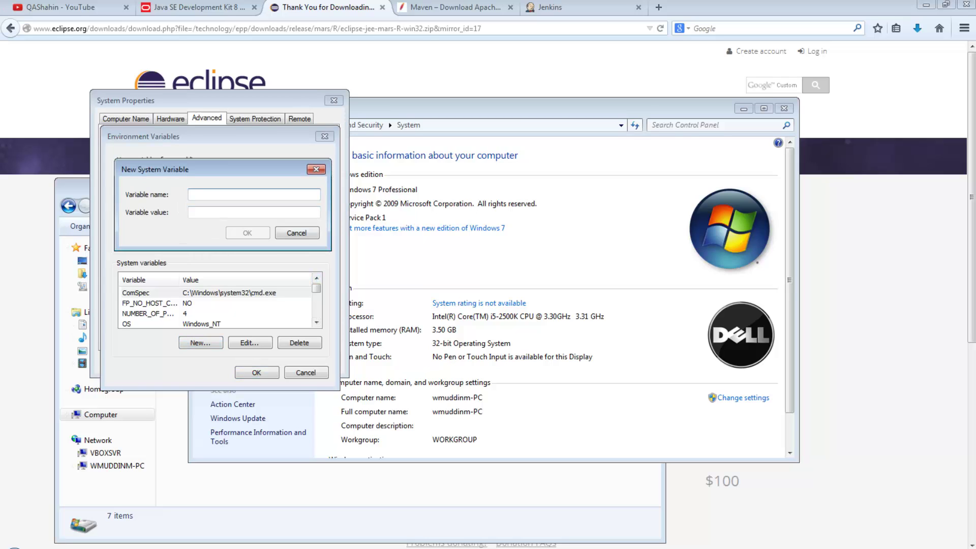
- Create system variable JAVA_HOME with the copied JDK path C:\Program Files\Java\jdk1.8.0_111
text(JAVA_HOME)
key(Tab)
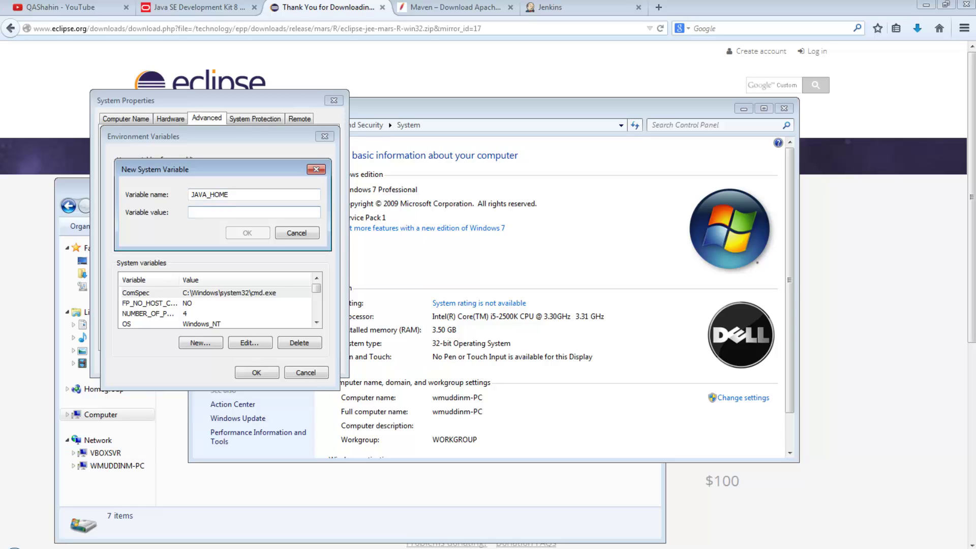
click(46, 531)
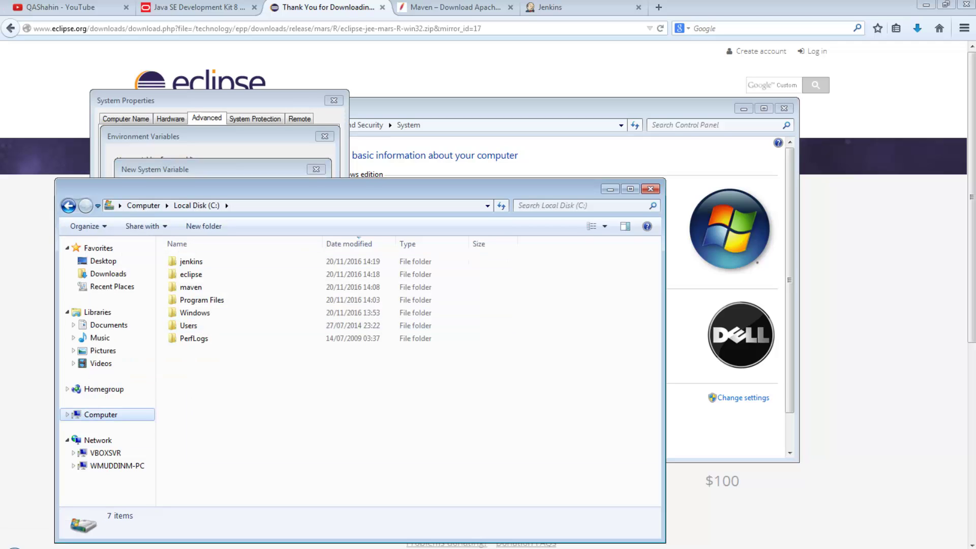
double_click(201, 300)
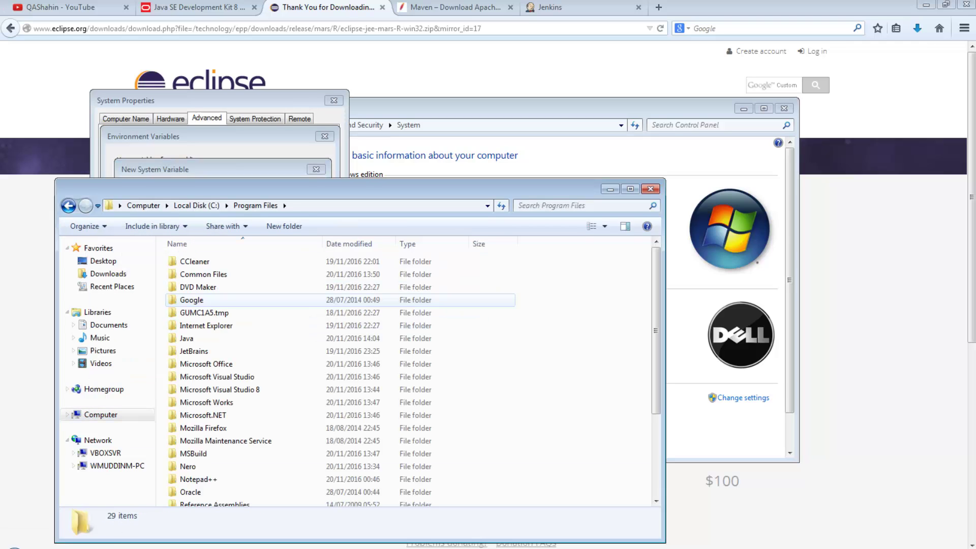
double_click(186, 339)
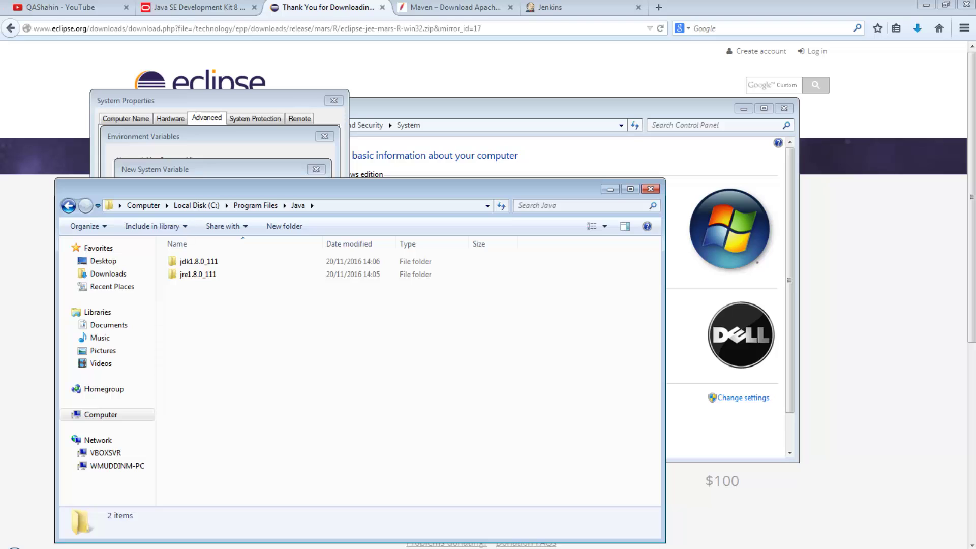
double_click(198, 261)
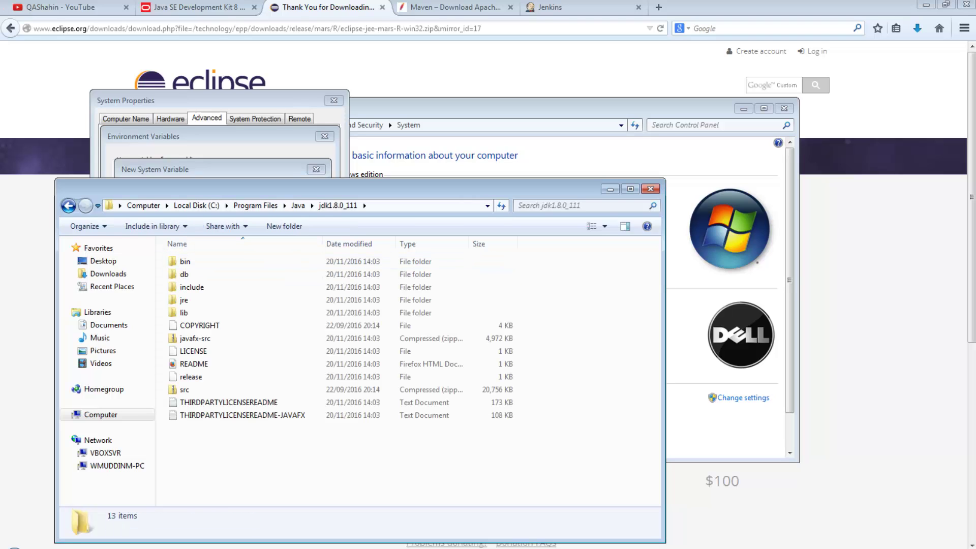
click(109, 206)
key(ctrl+c)
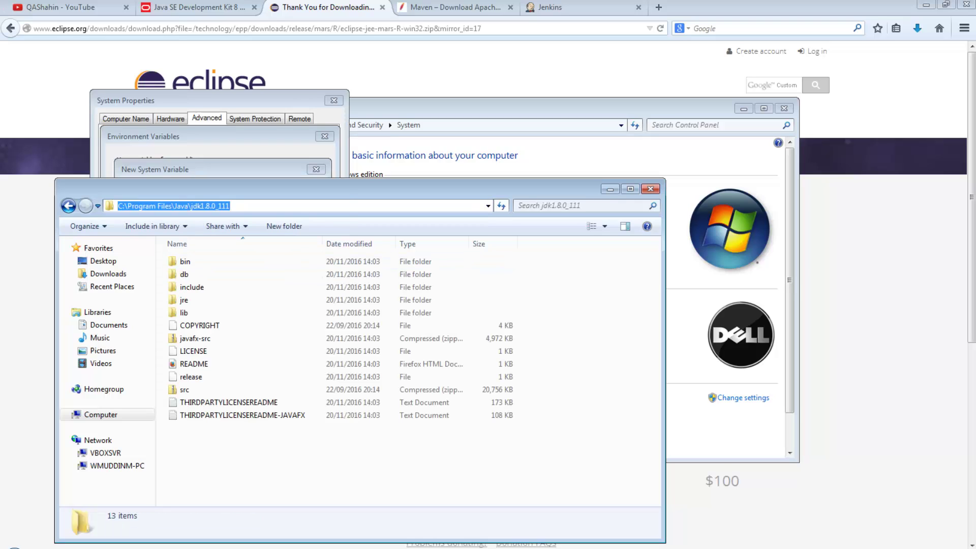
key(alt+Tab)
key(ctrl+v)
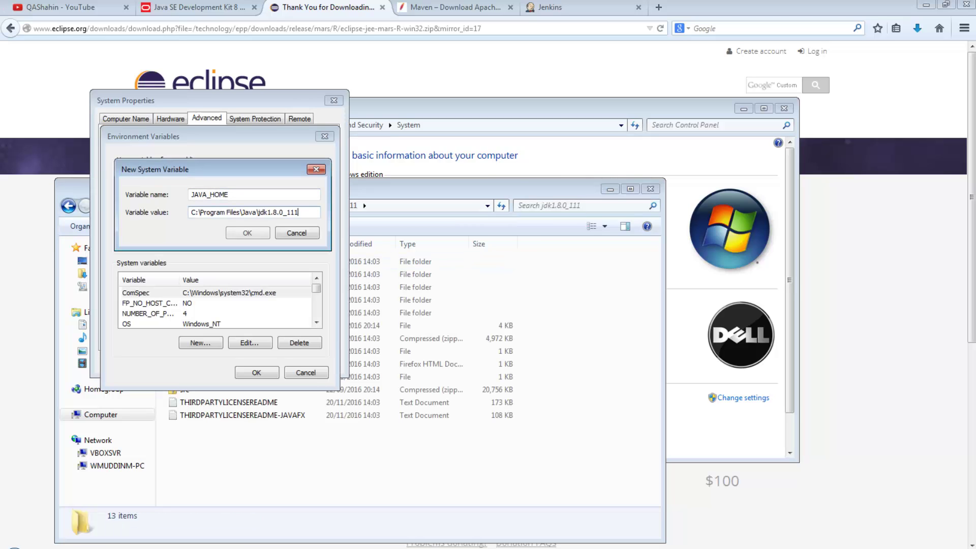
key(Return)
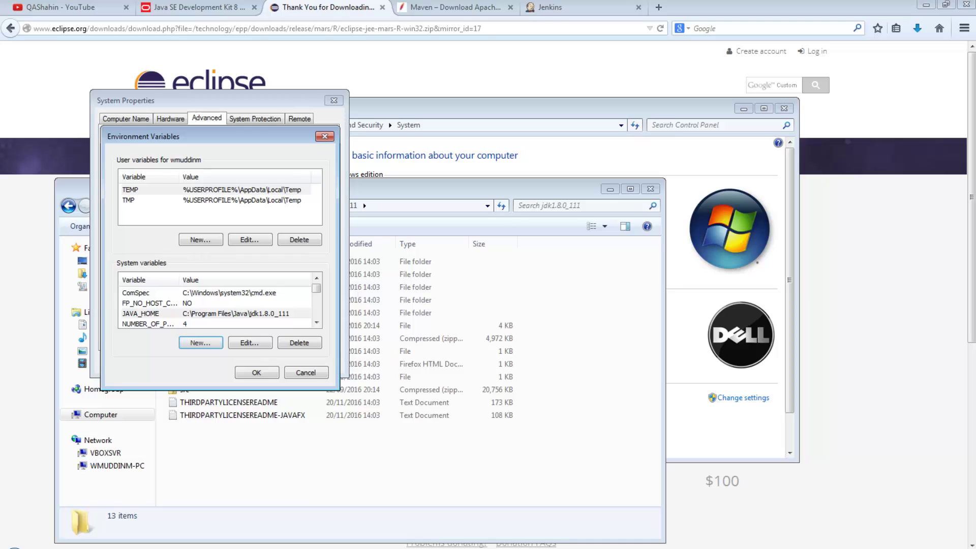
- Add system variable M2_HOME set to C:\maven, copied from Explorer's address bar
key(Return)
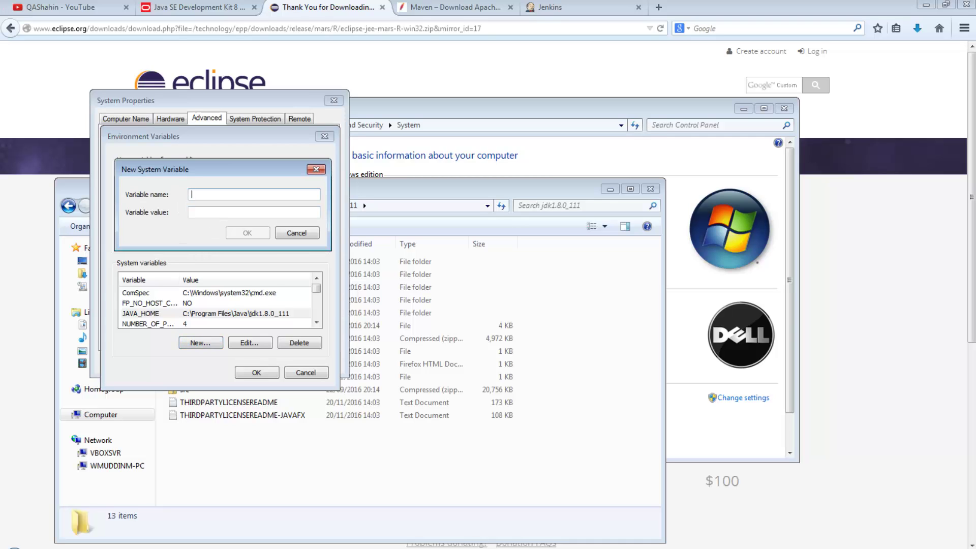
text(M2_HOME)
key(Tab)
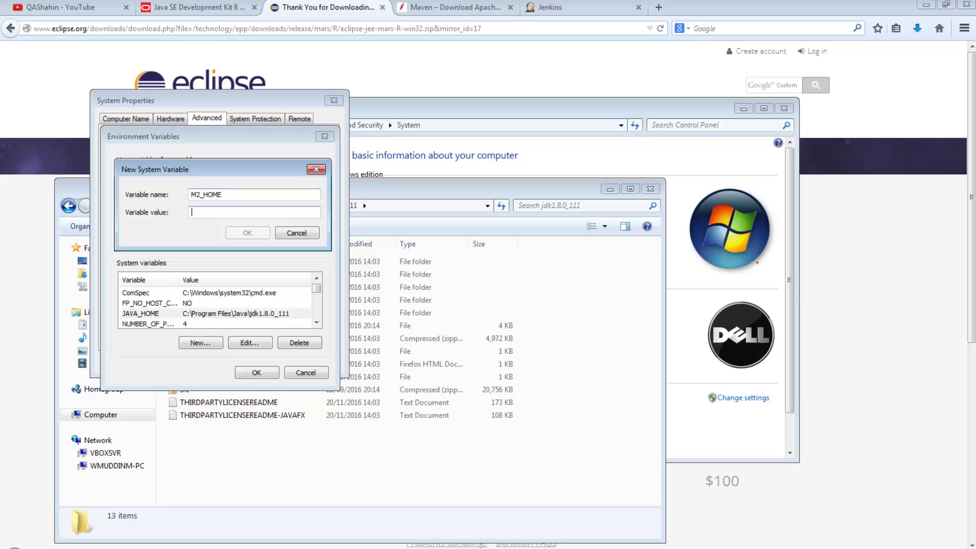
key(alt+Tab)
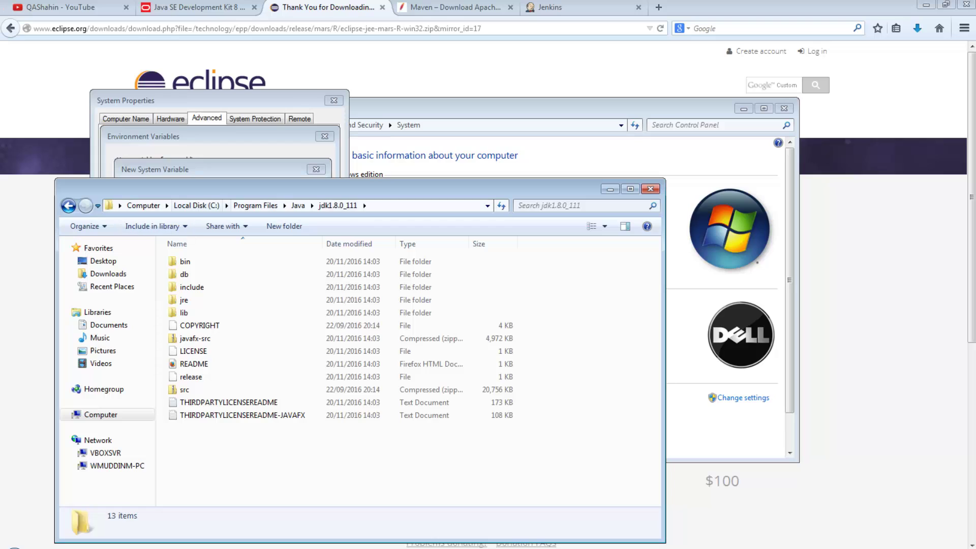
click(197, 206)
double_click(191, 287)
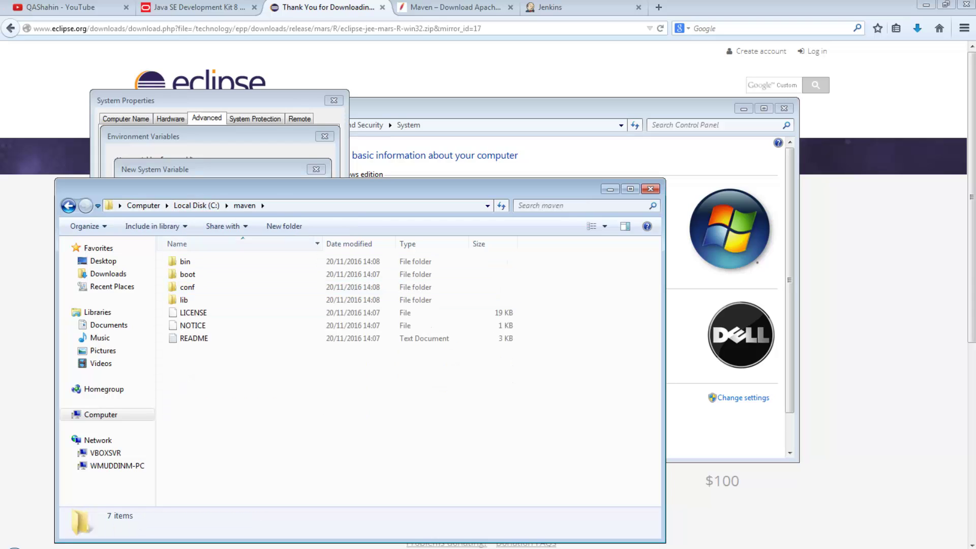
click(305, 205)
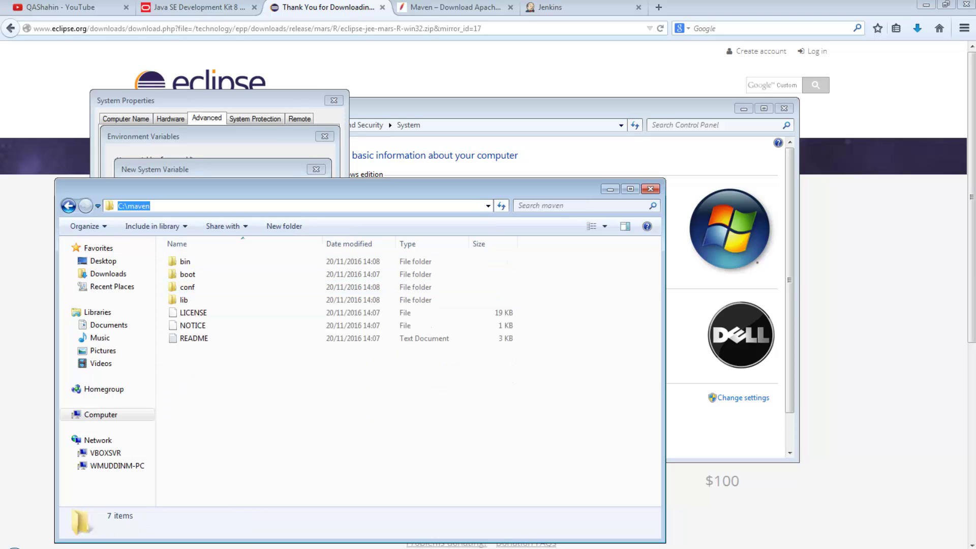
key(ctrl+c)
key(alt+Tab)
key(ctrl+v)
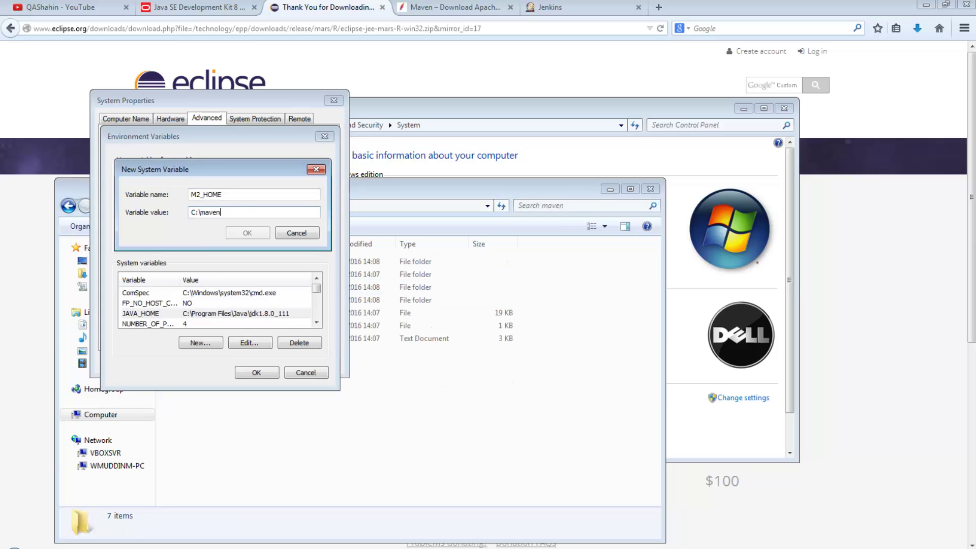
key(Return)
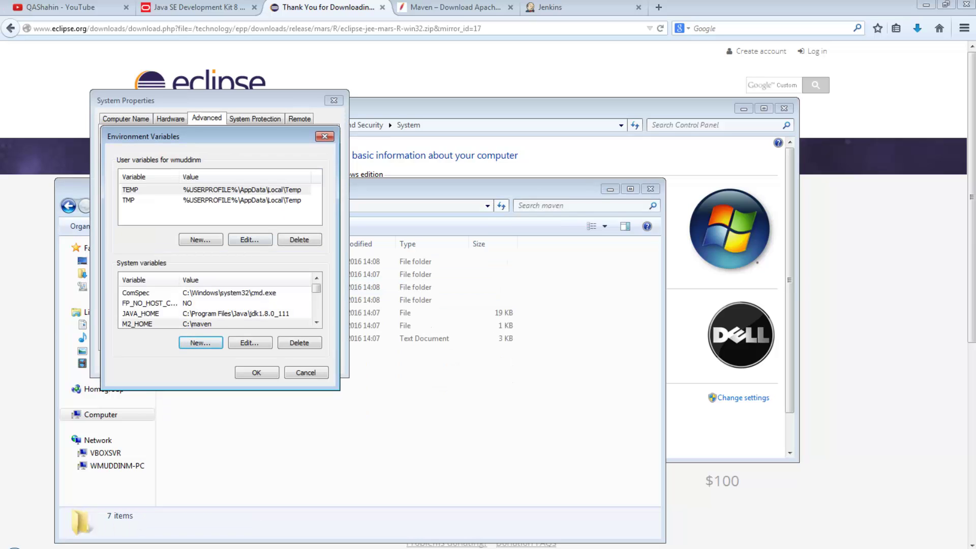
- Add system variable MAVEN_HOME also set to C:\maven
click(316, 322)
click(201, 343)
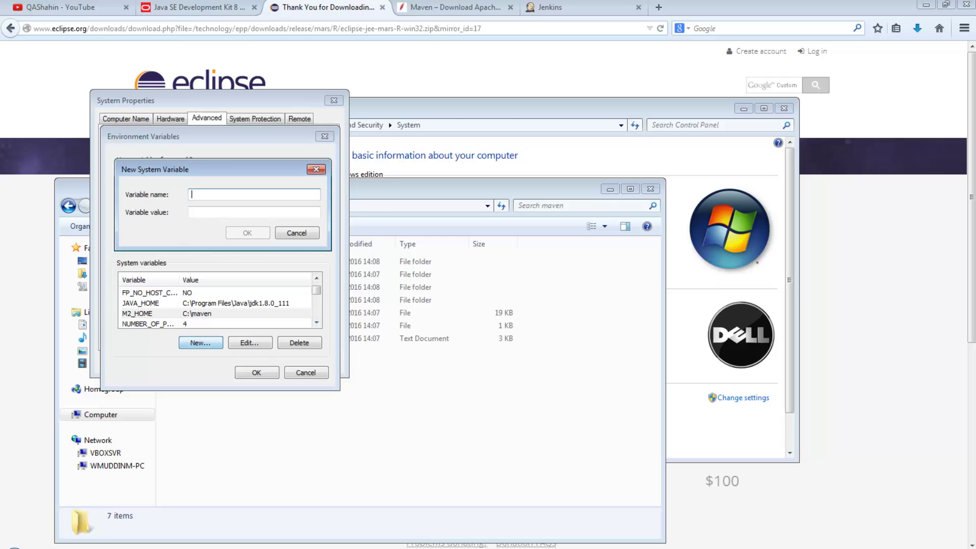
text(MAVEN_HOME)
key(Tab)
key(ctrl+v)
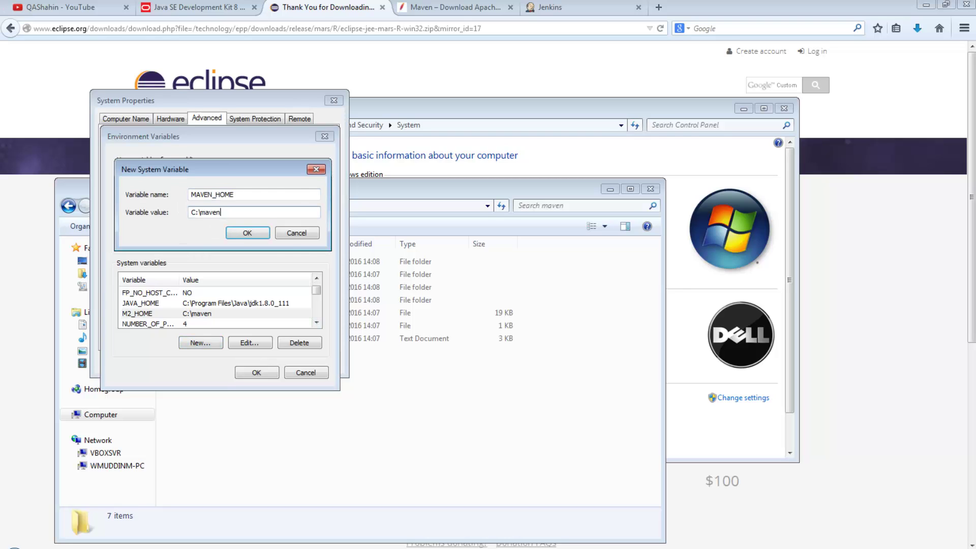
key(Return)
click(316, 322)
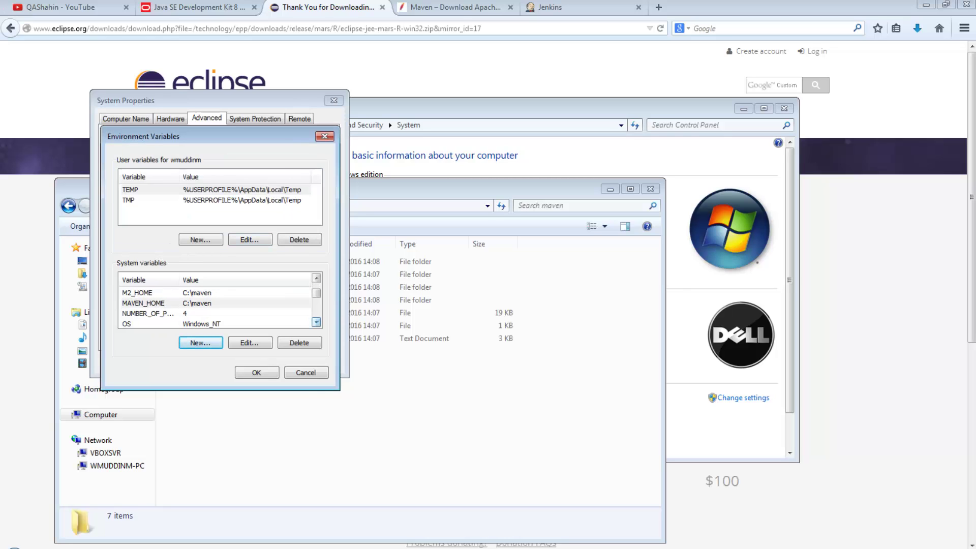
click(317, 278)
click(317, 278)
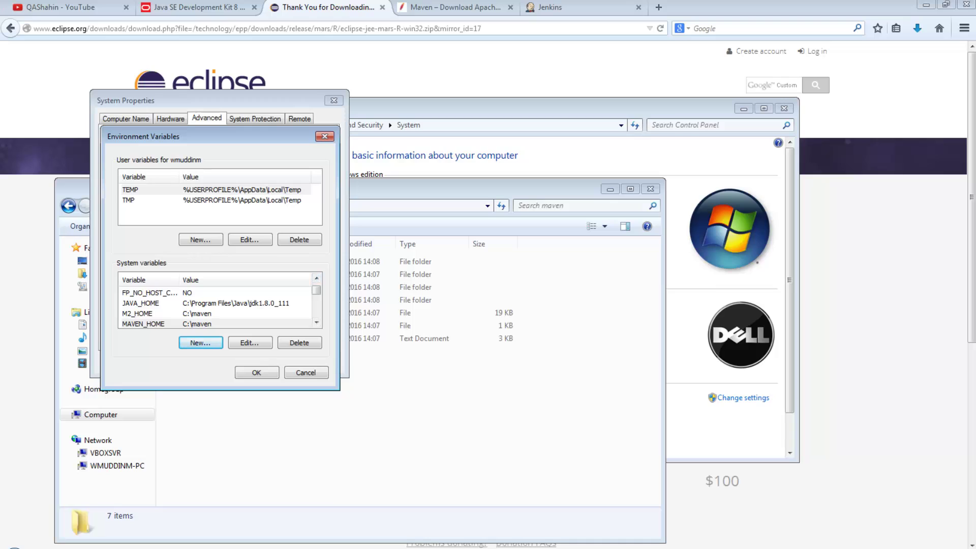
click(140, 303)
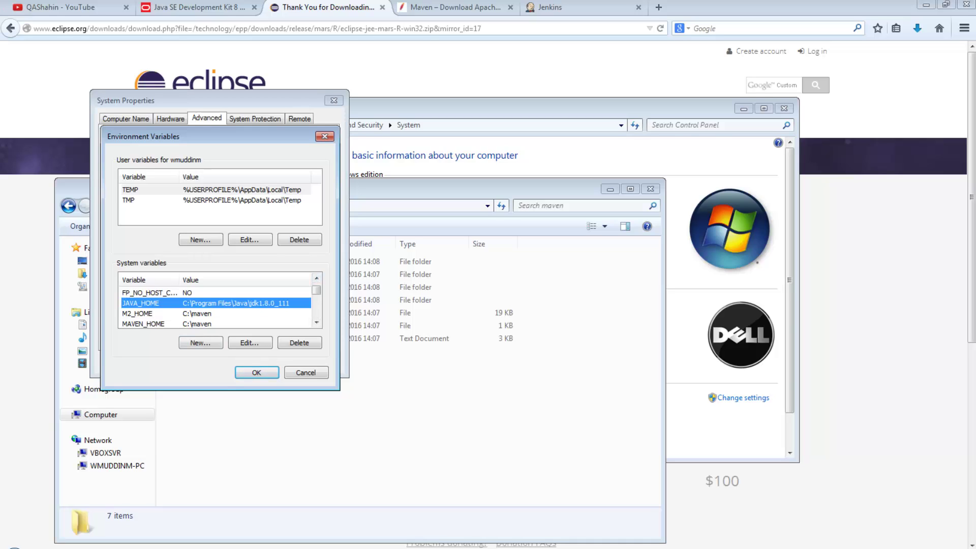
click(137, 314)
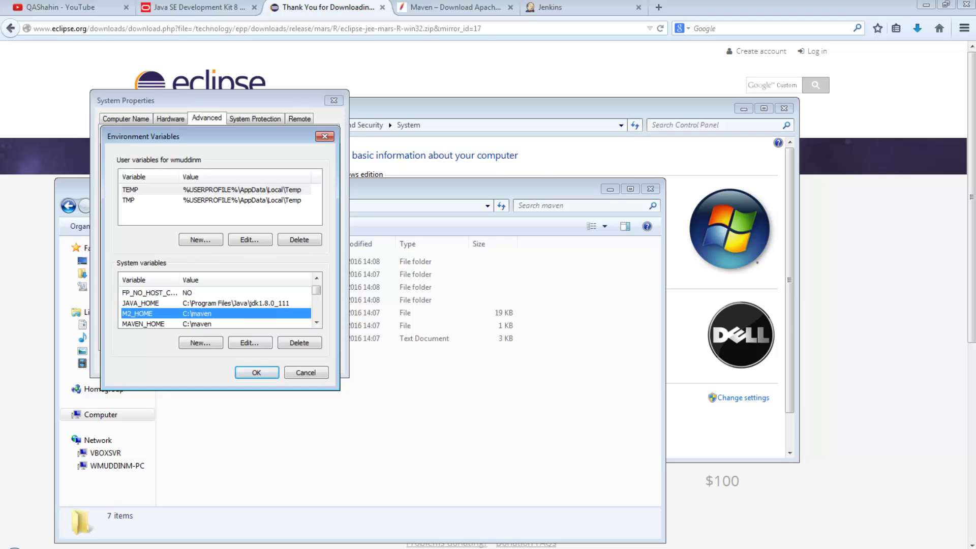
click(144, 324)
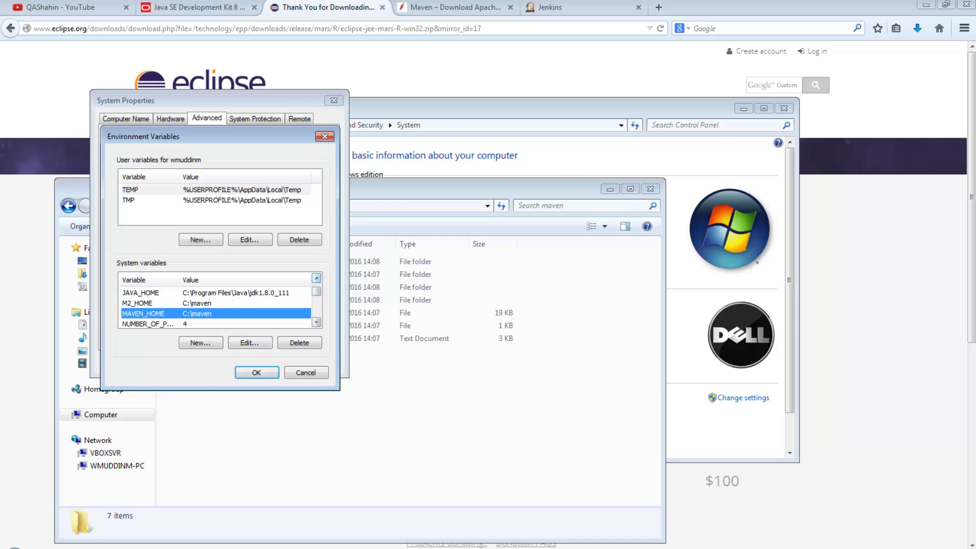
scroll(316, 290, up, 1)
key(Up)
key(Up)
key(Down)
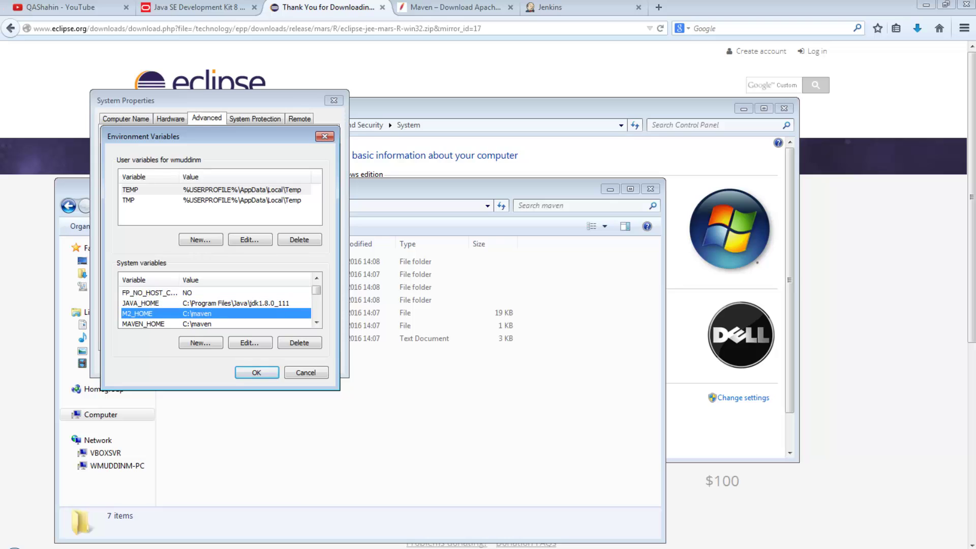
key(Down)
click(316, 323)
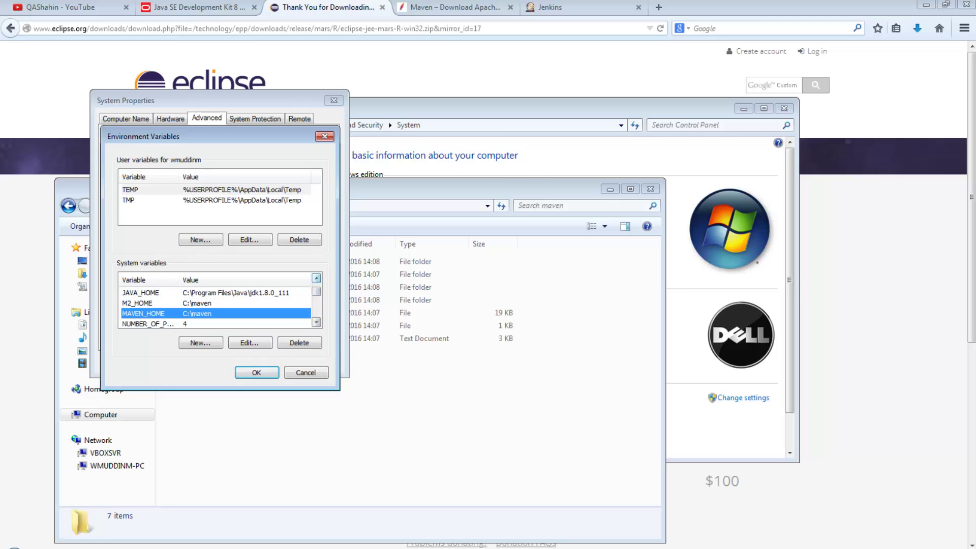
click(316, 278)
click(316, 278)
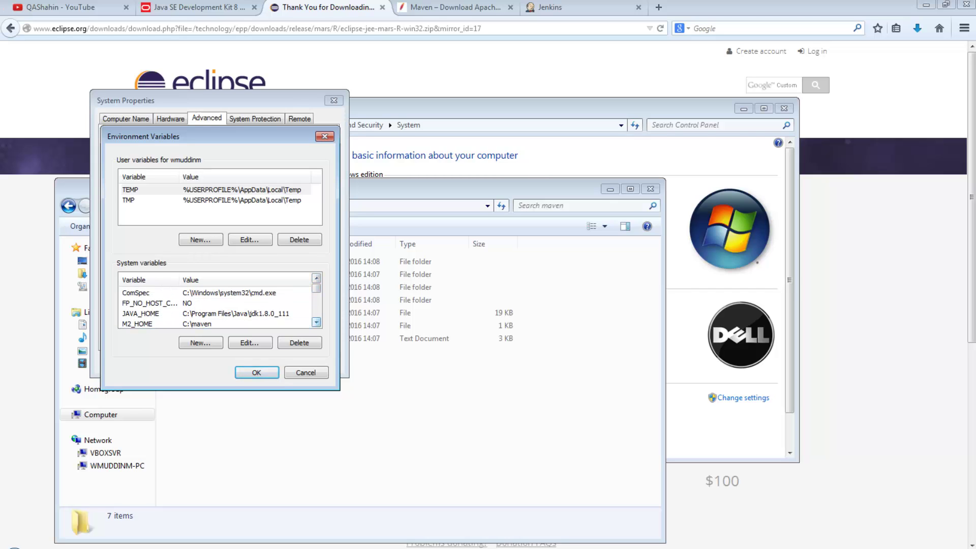
click(317, 323)
click(316, 323)
click(316, 322)
click(317, 322)
click(316, 322)
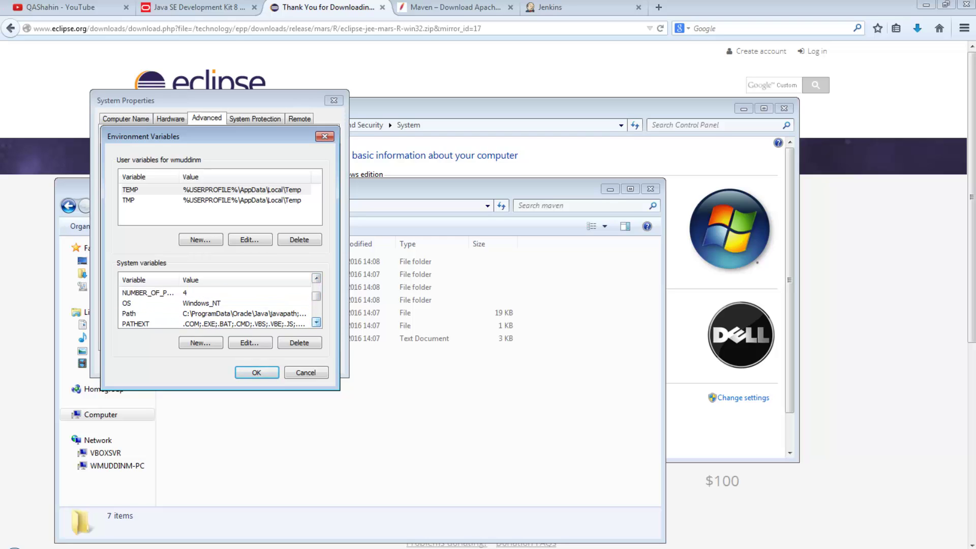
click(147, 314)
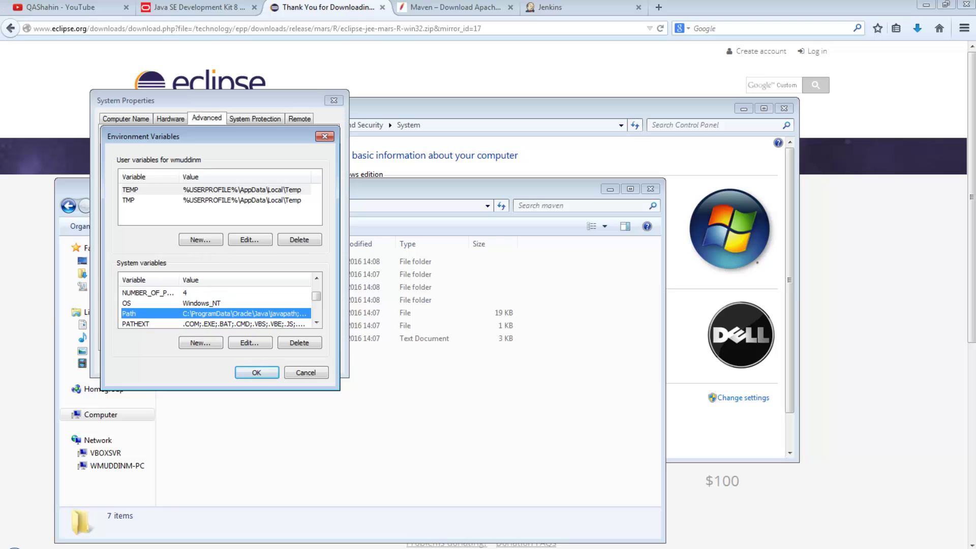
- Append ;%JAVA_HOME%\bin; to the end of the system Path variable's value
click(250, 342)
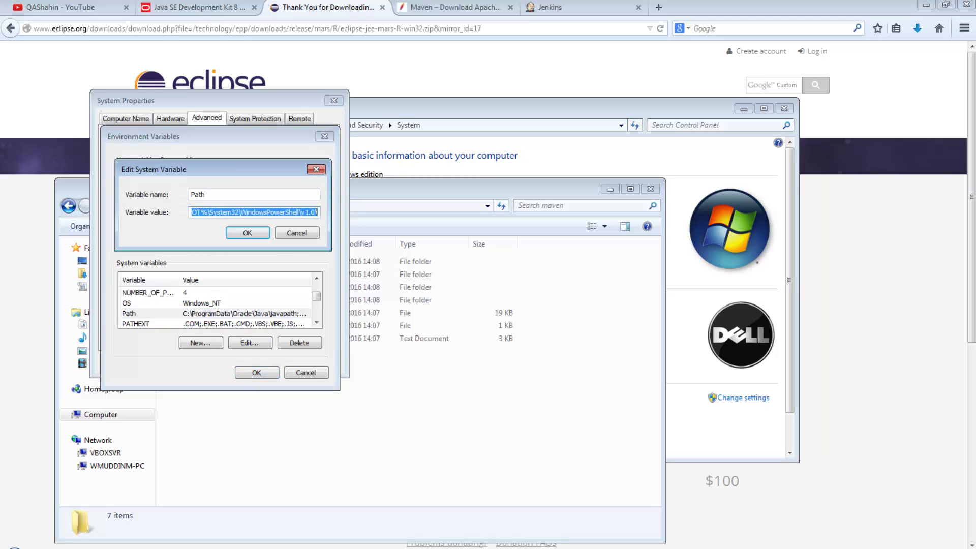
key(End)
drag(204, 169, 550, 292)
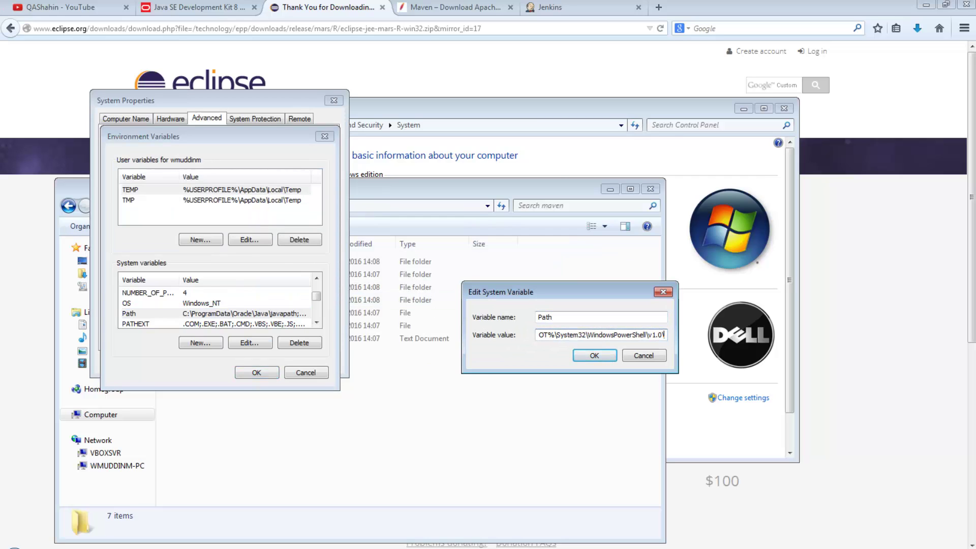
text(;)
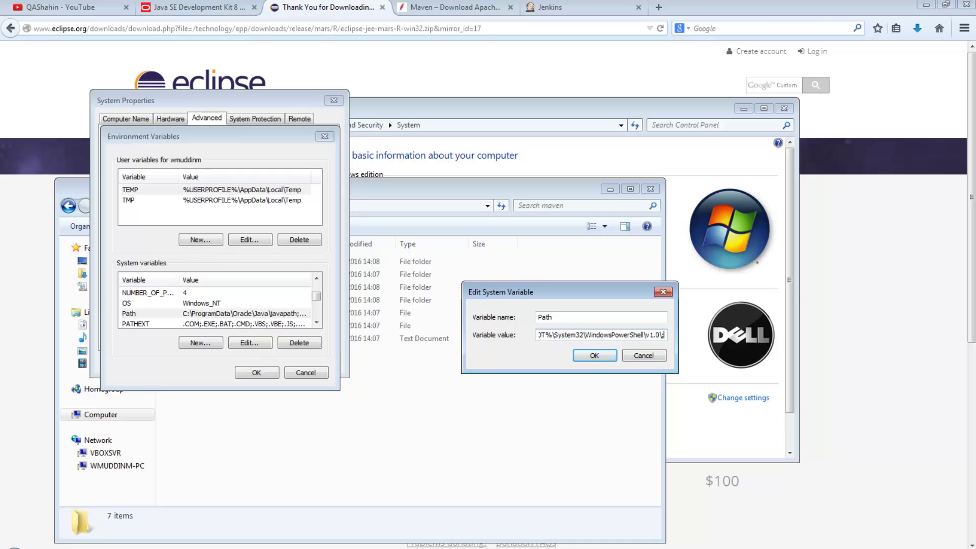
text(%)
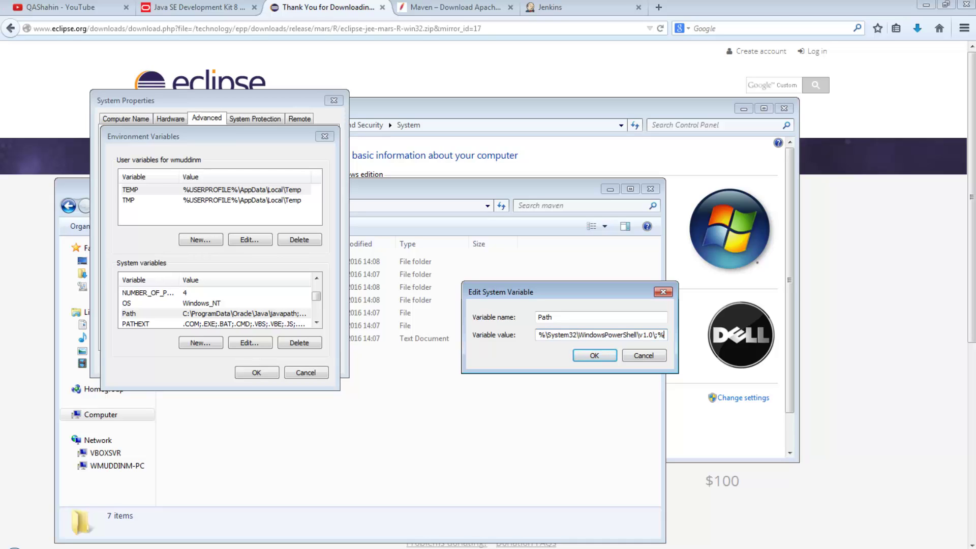
text(JAVA_HOME)
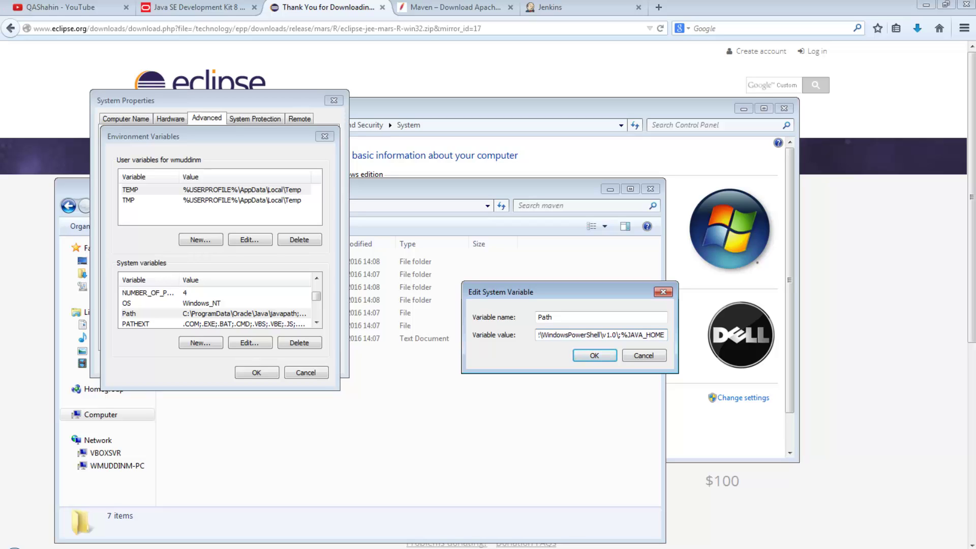
text(%)
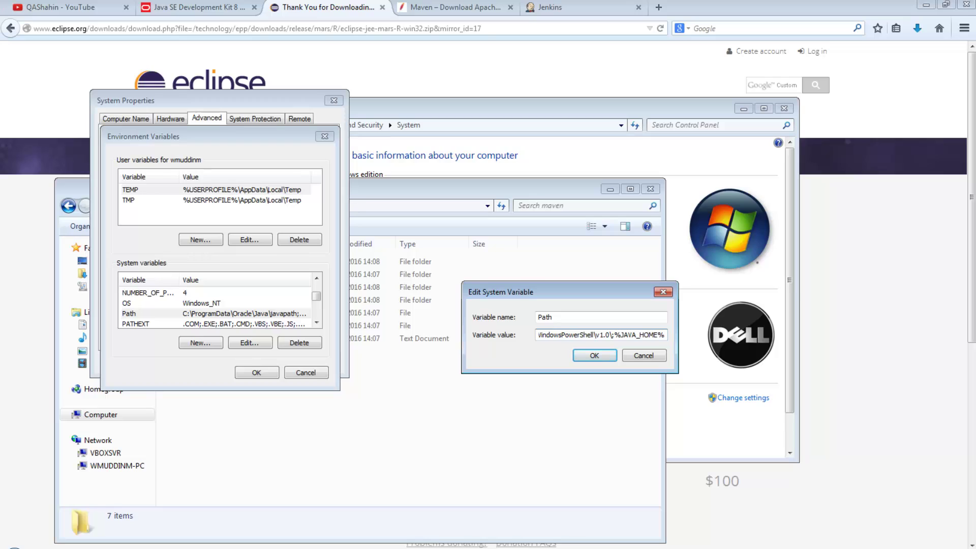
text(\)
text(b)
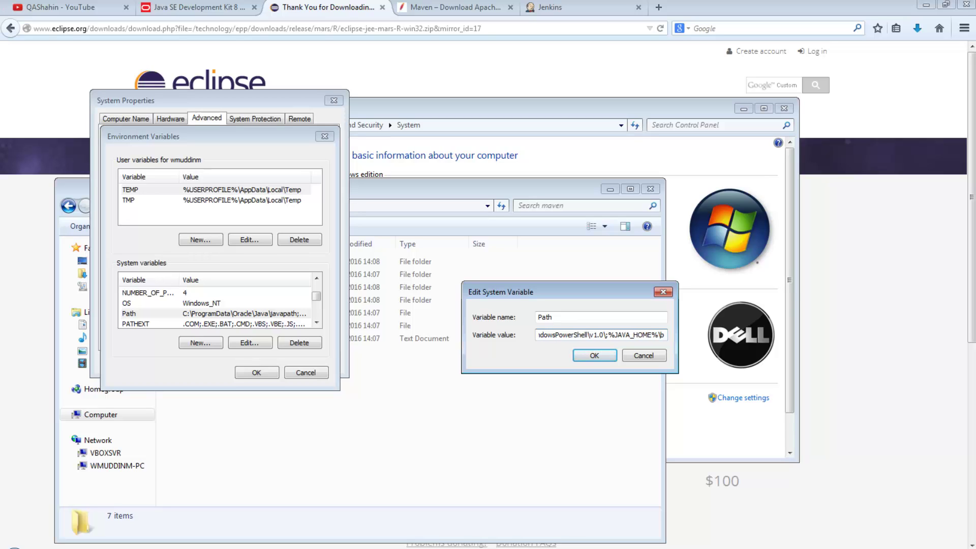
text(in;)
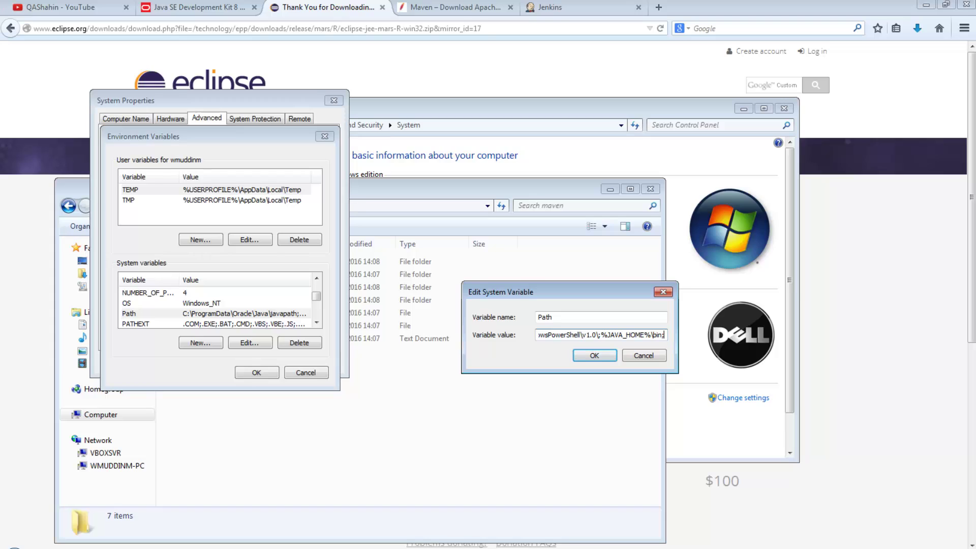
key(ctrl+shift+Left)
key(ctrl+shift+Right)
drag(608, 334, 644, 335)
click(628, 335)
- Append %M2_HOME%\bin;%MAVEN_HOME%\bin to Path and save the edit
text(%)
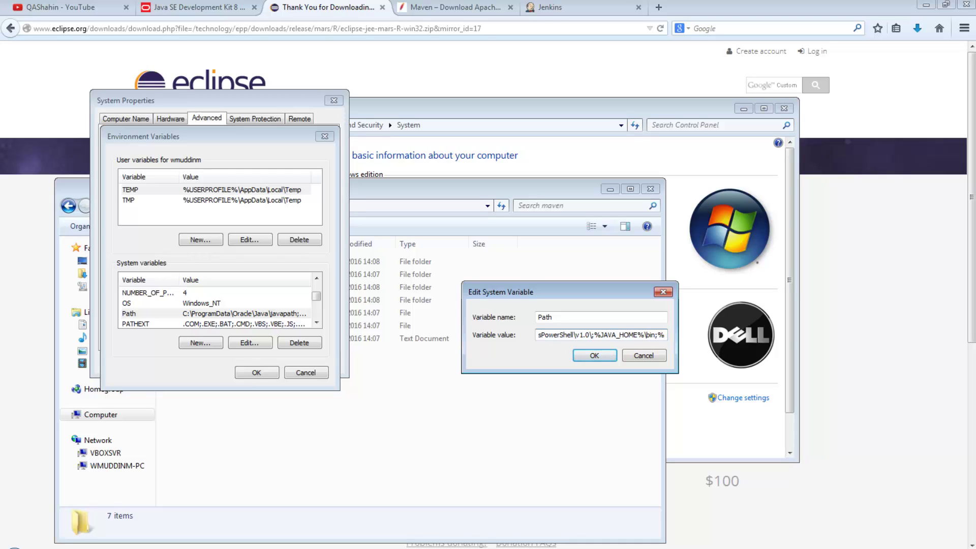
text(M2_)
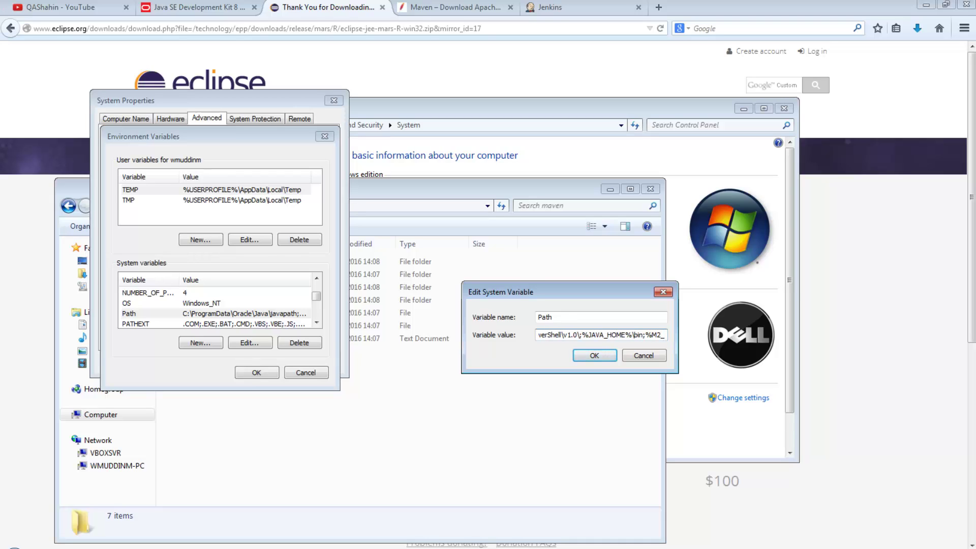
text(HOME)
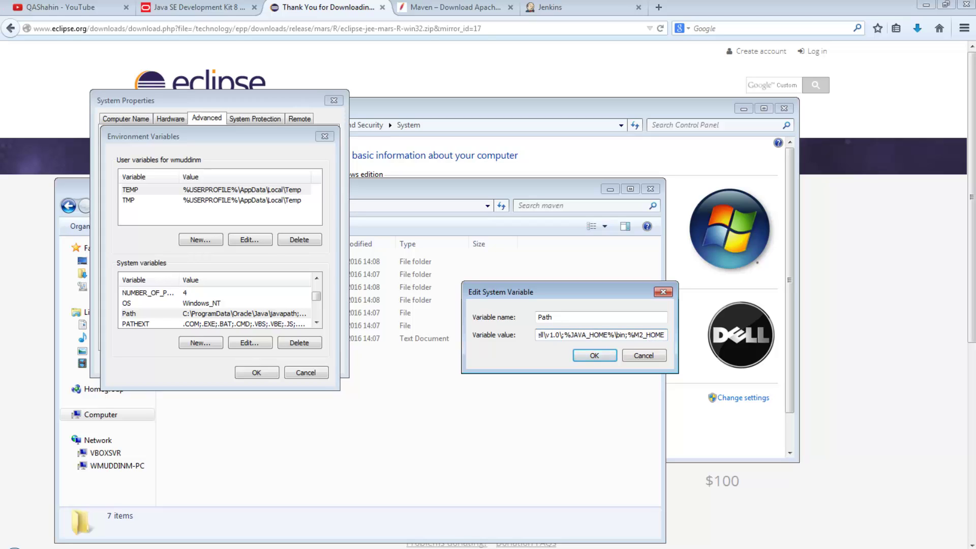
text(%in)
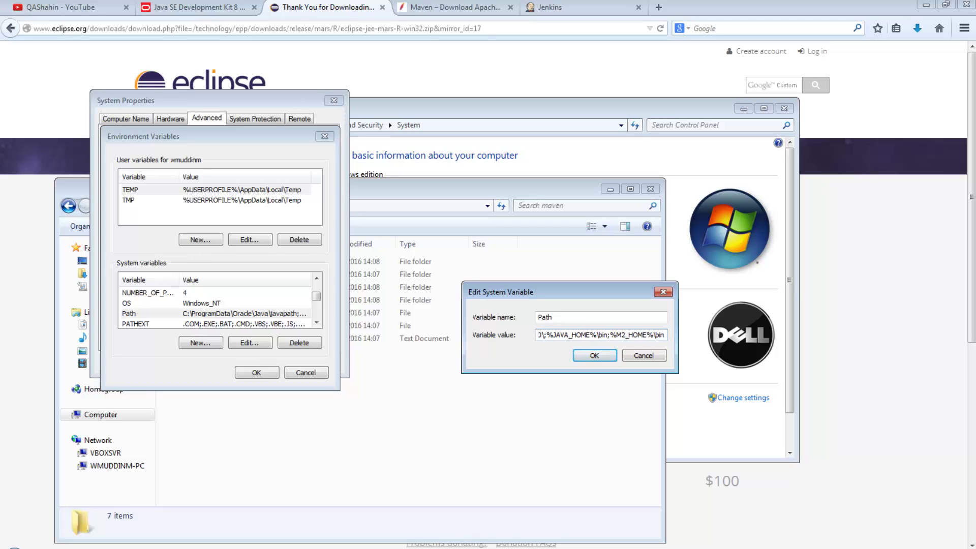
text(;)
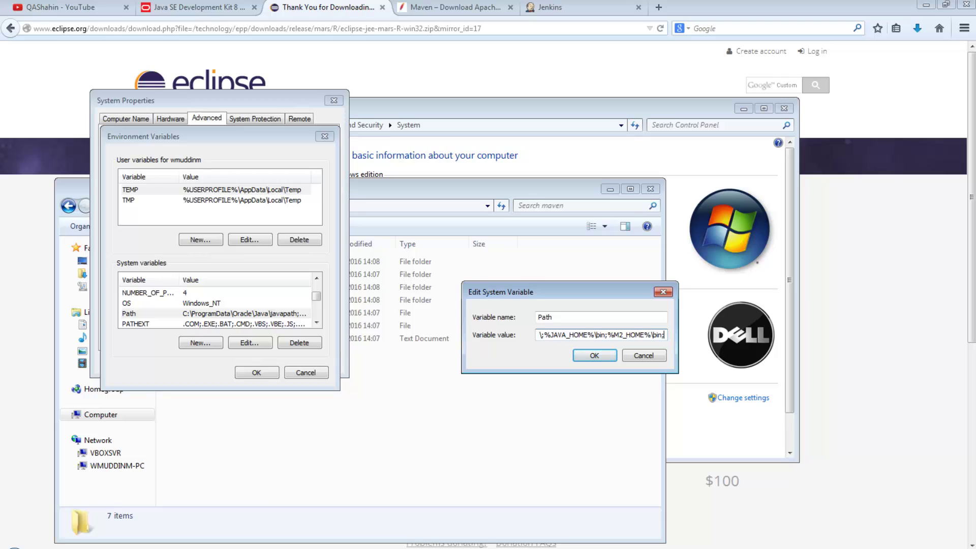
text(%MAVEN)
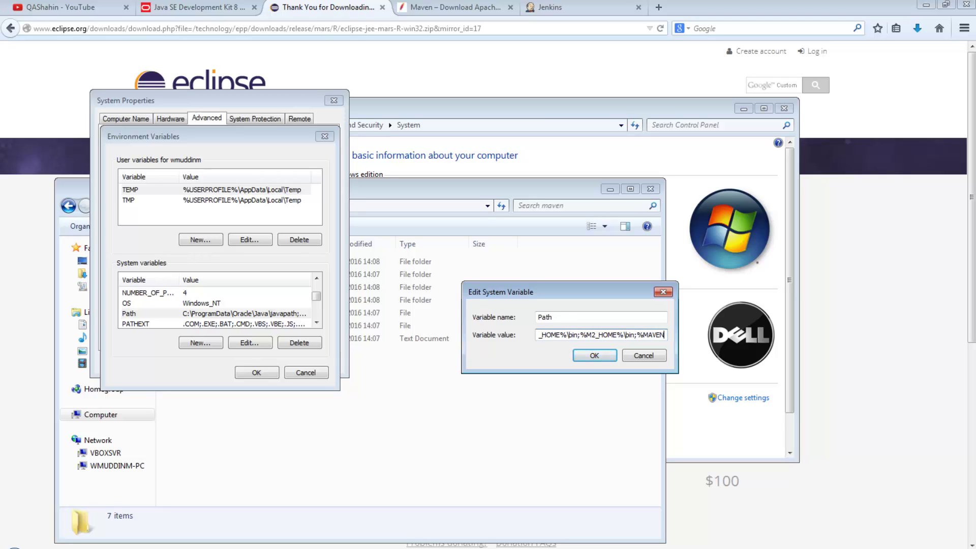
text(_HOME)
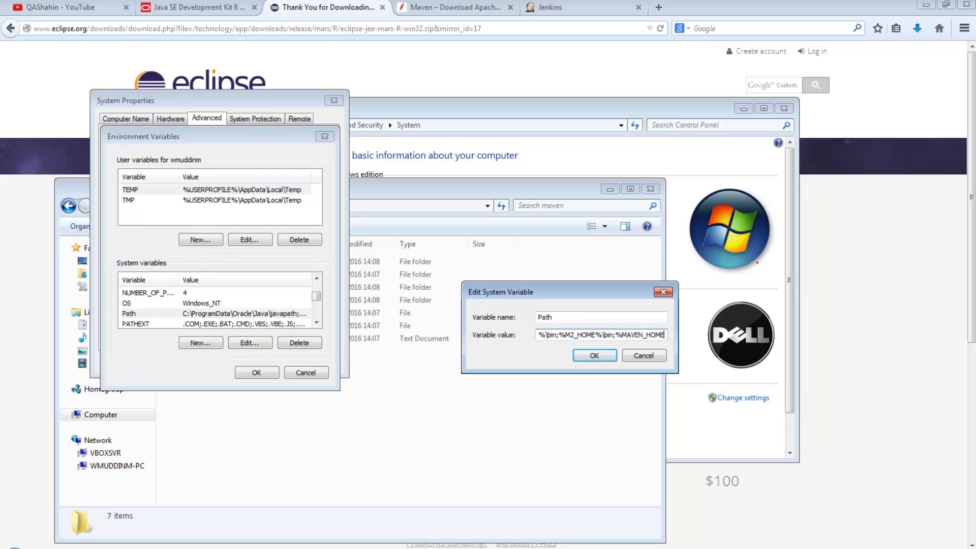
text(%\bin;)
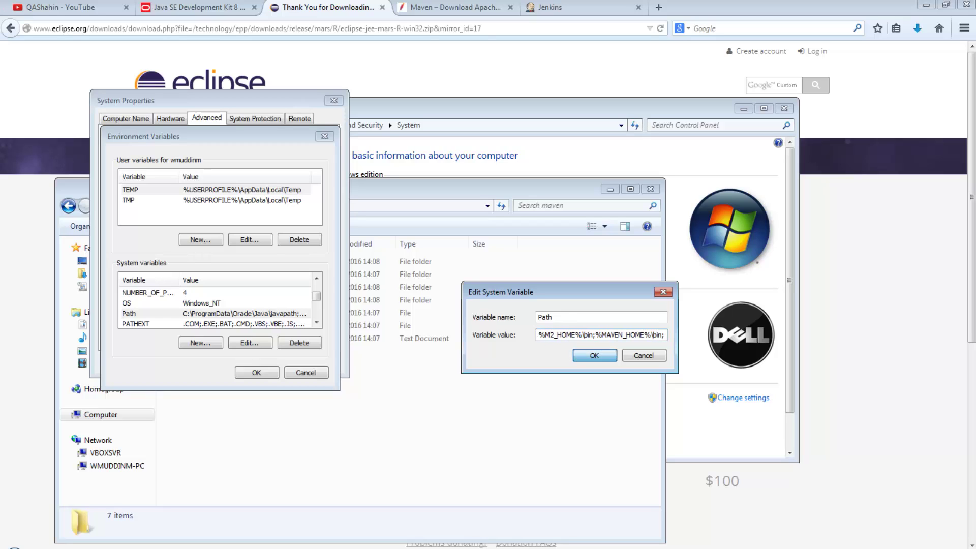
click(595, 355)
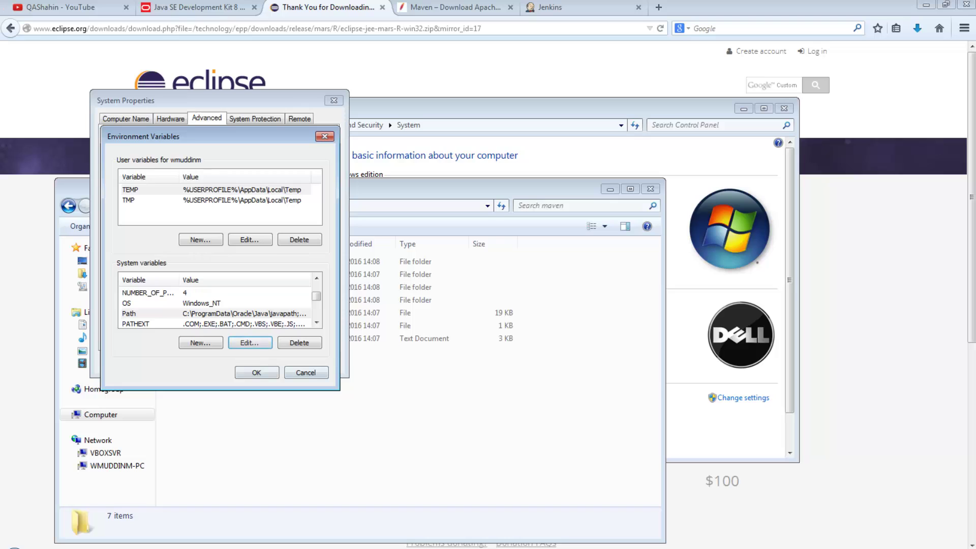
- Close the environment dialogs keeping changes, and confirm java -version reports 1.8.0_111
click(256, 373)
click(219, 362)
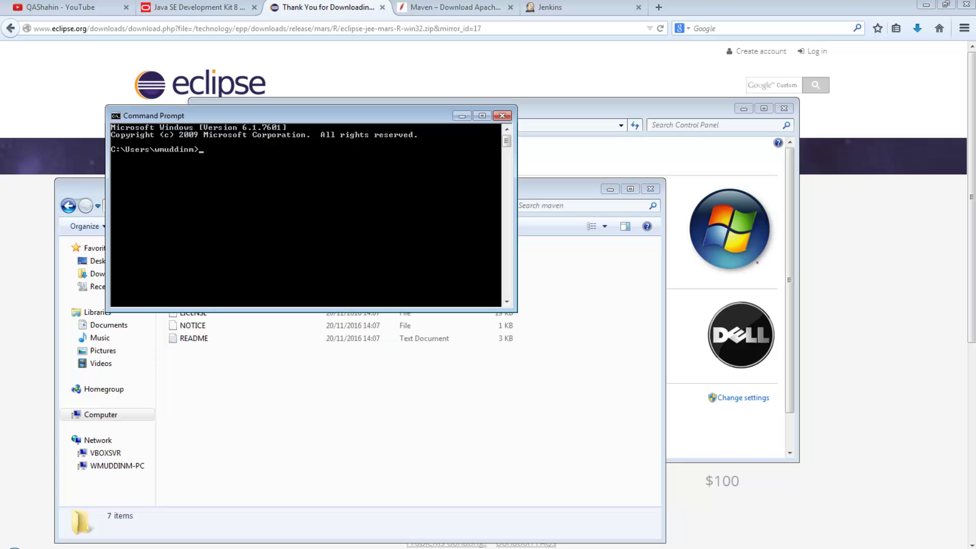
drag(306, 116, 489, 186)
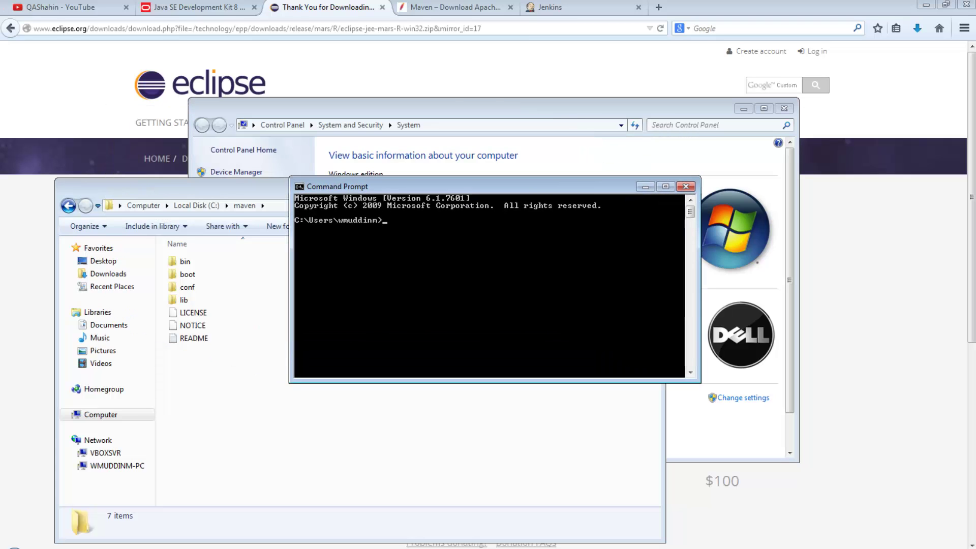
text(java -version)
key(Return)
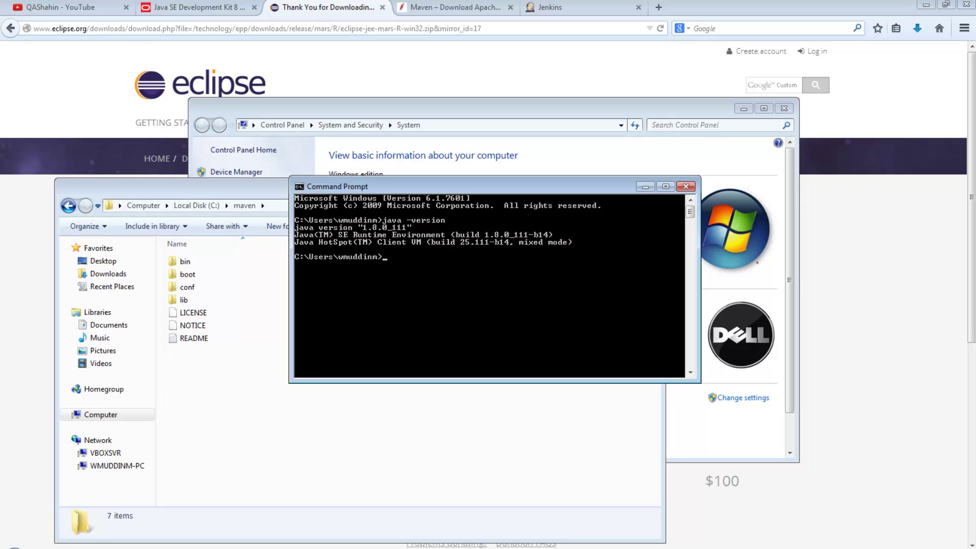
- Run mvn -version to confirm Apache Maven 3.3.9 with Maven home C:\maven
text(mvn -version)
key(Return)
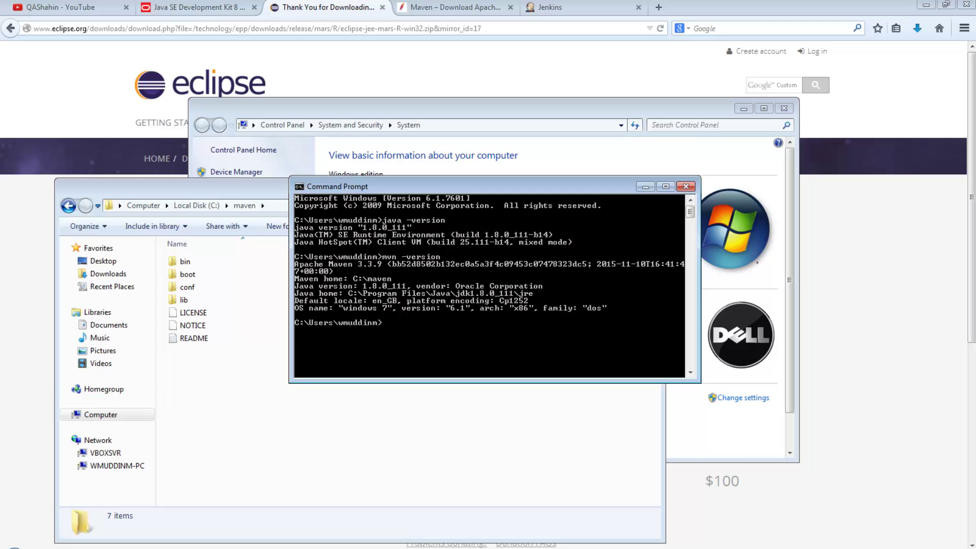
drag(356, 186, 556, 277)
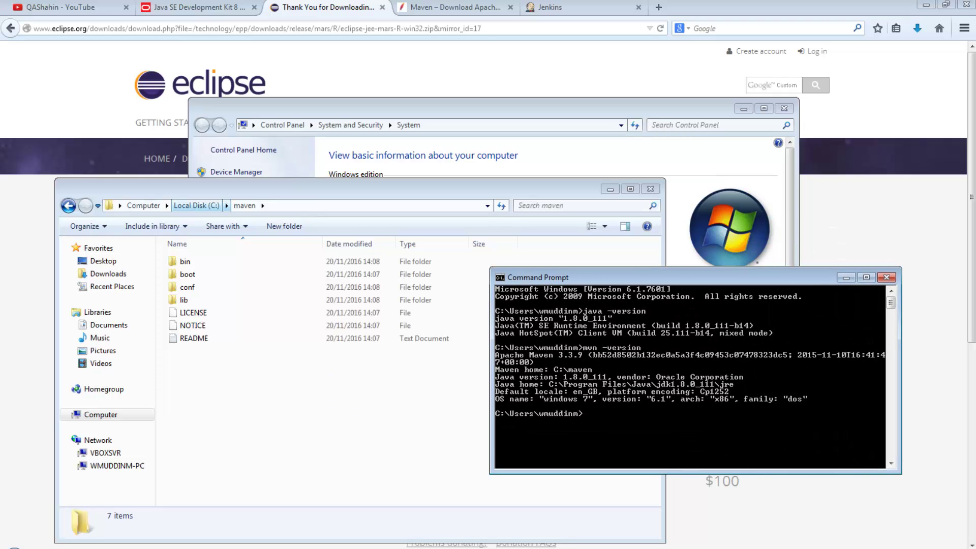
- Browse to C:\jenkins in Explorer to locate jenkins.war
click(197, 205)
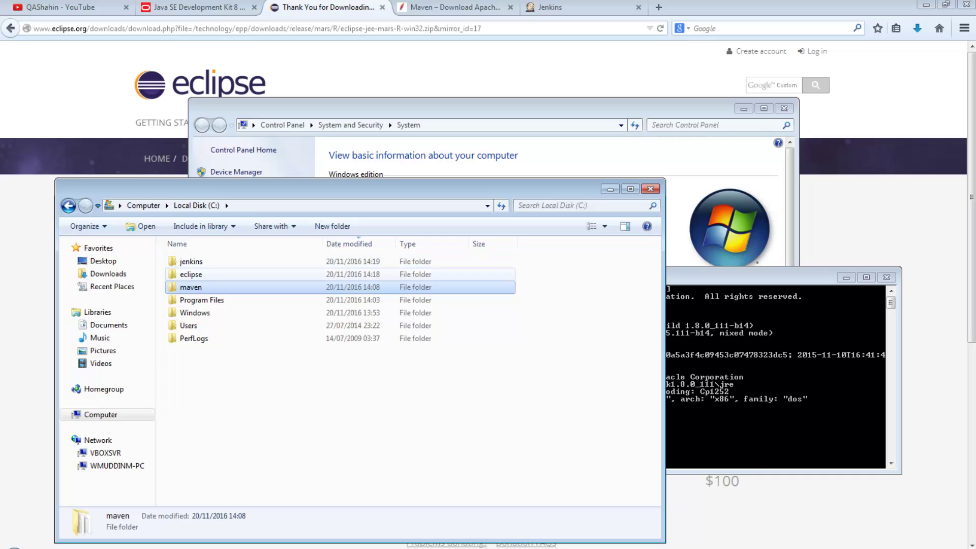
double_click(193, 275)
click(198, 262)
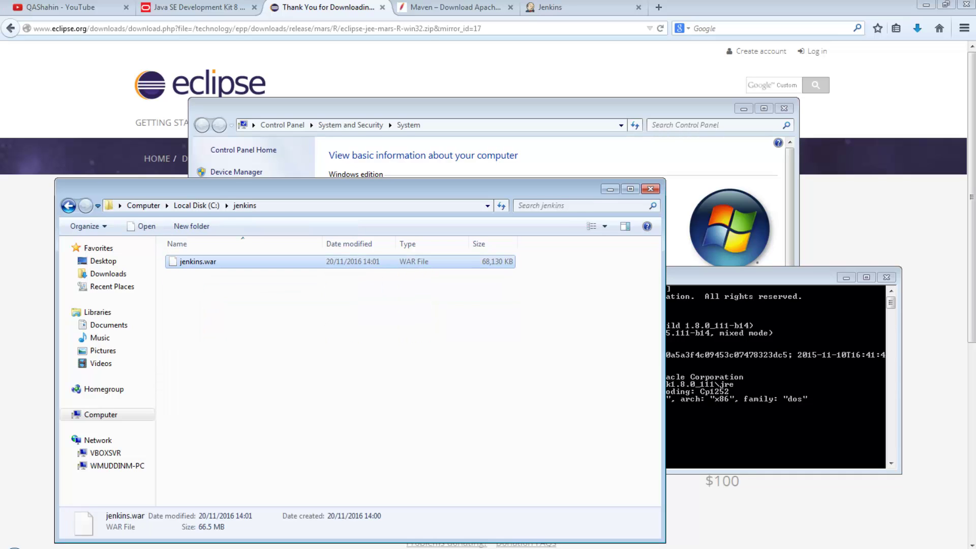
click(305, 336)
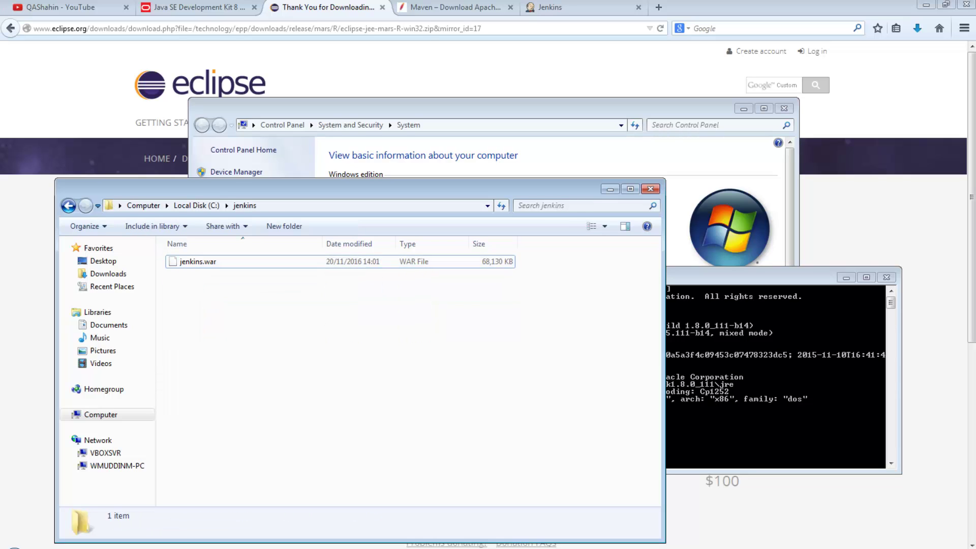
- Start Jenkins with java -jar C:\jenkins\jenkins.war, then open a new Firefox tab
key(alt+Tab)
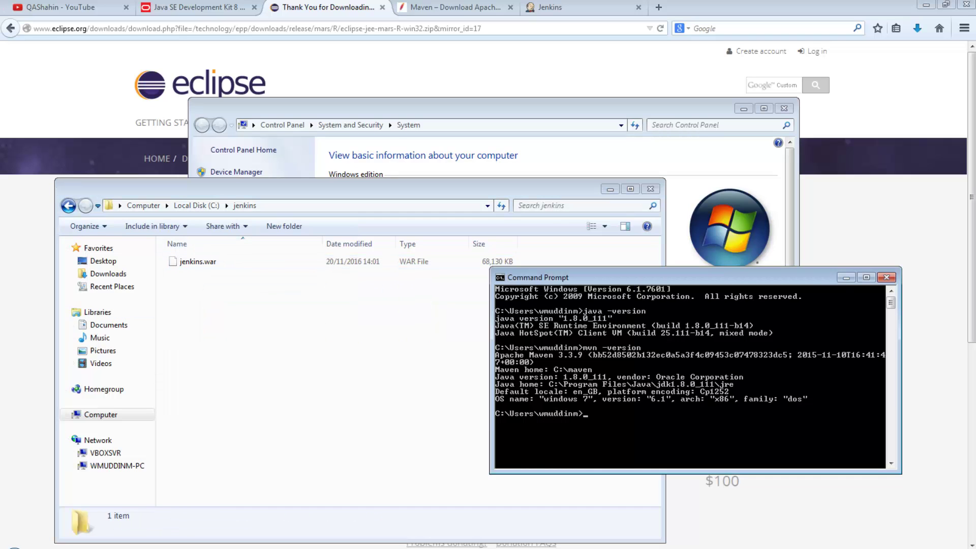
text(java -jar)
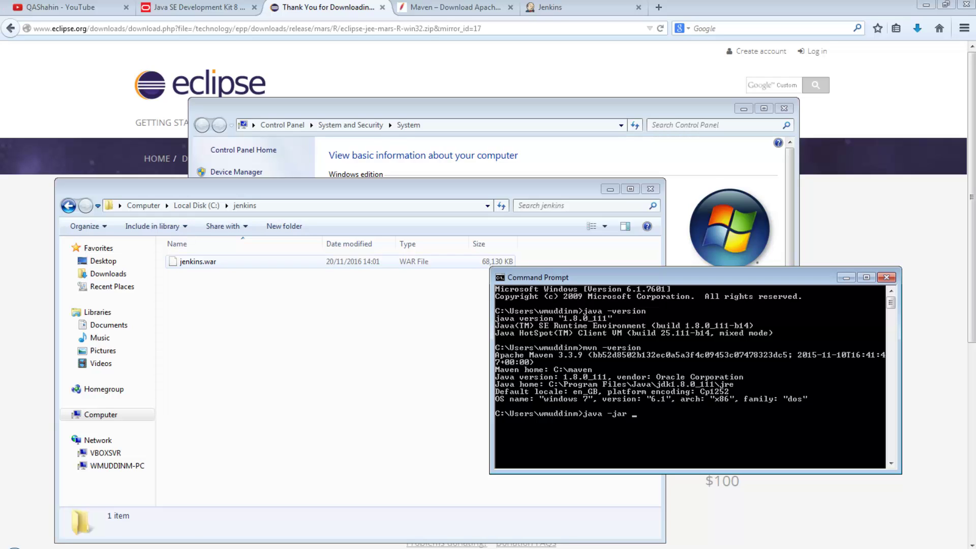
click(198, 262)
drag(198, 262, 584, 417)
key(Return)
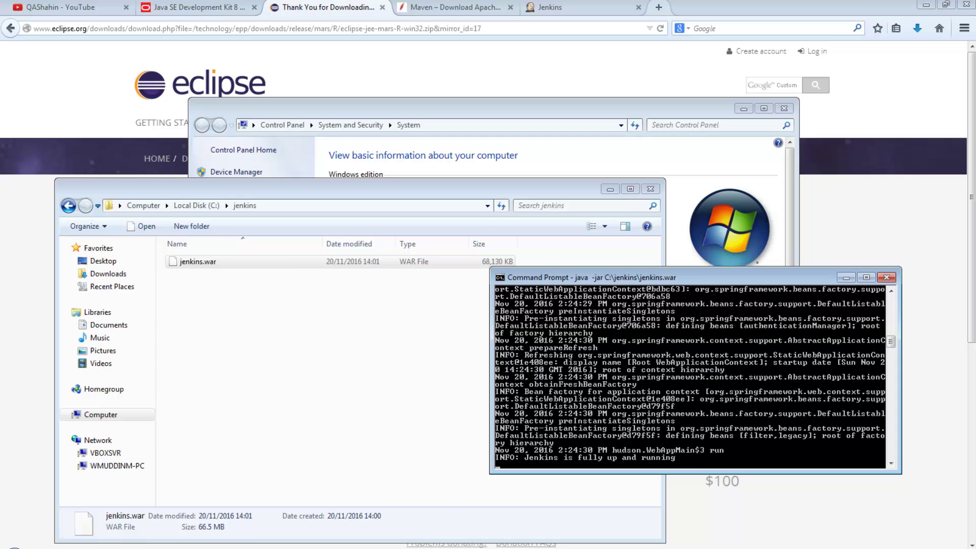
click(659, 7)
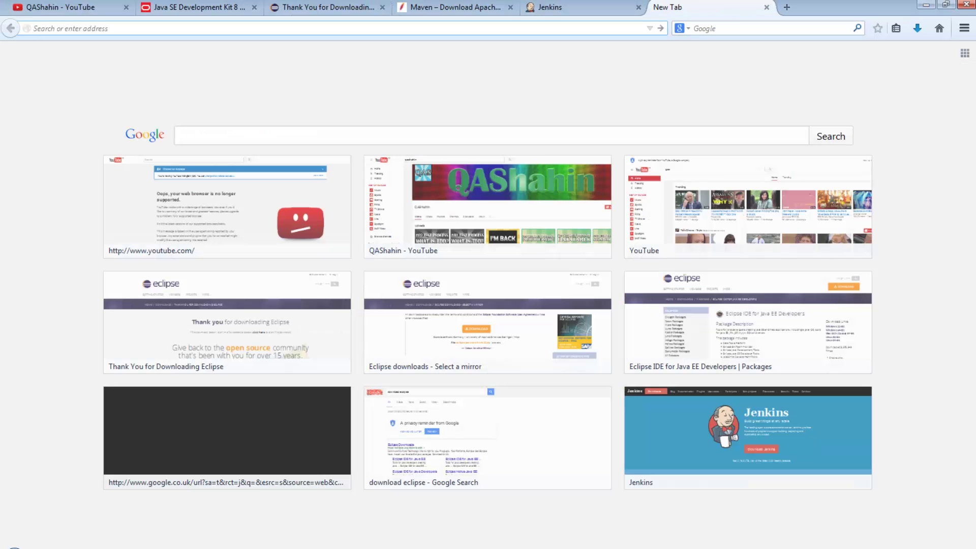
- Load Jenkins at localhost:8080 and sign in with the administrator username and password
text(localhost:8080)
key(Return)
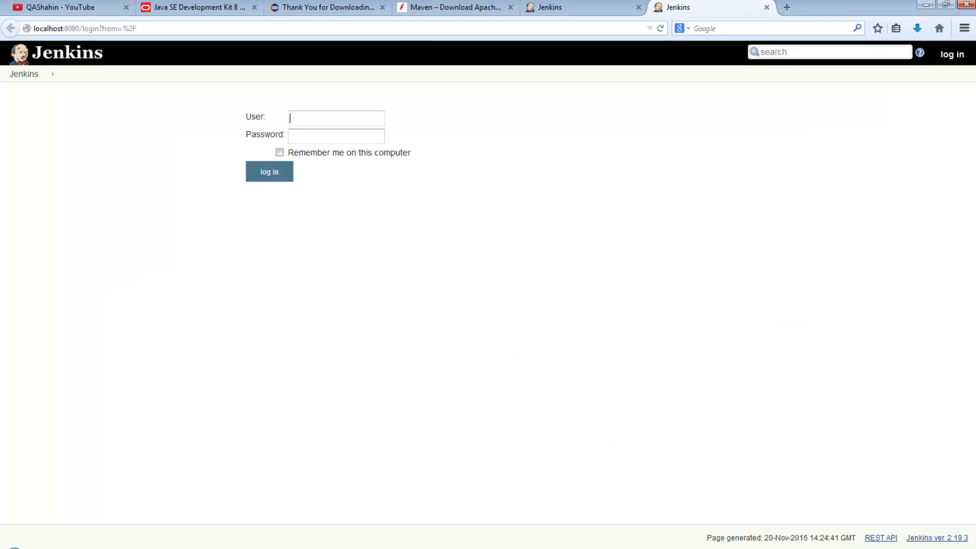
text(admin)
key(Tab)
text(admin123)
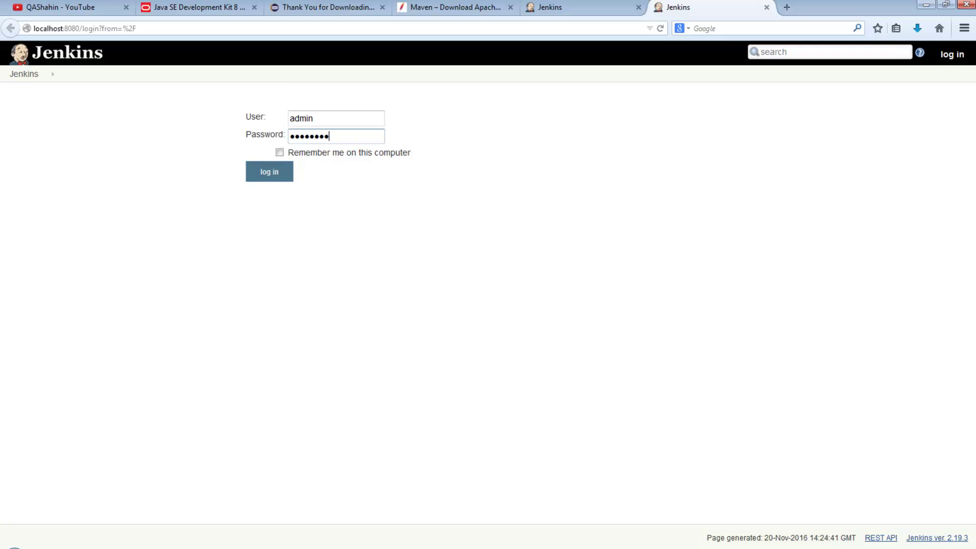
key(alt+Tab)
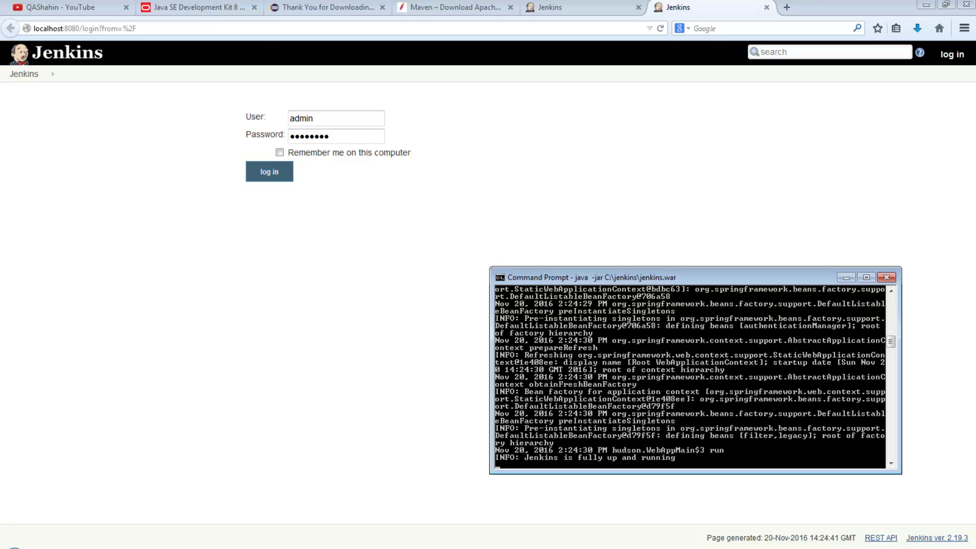
click(270, 172)
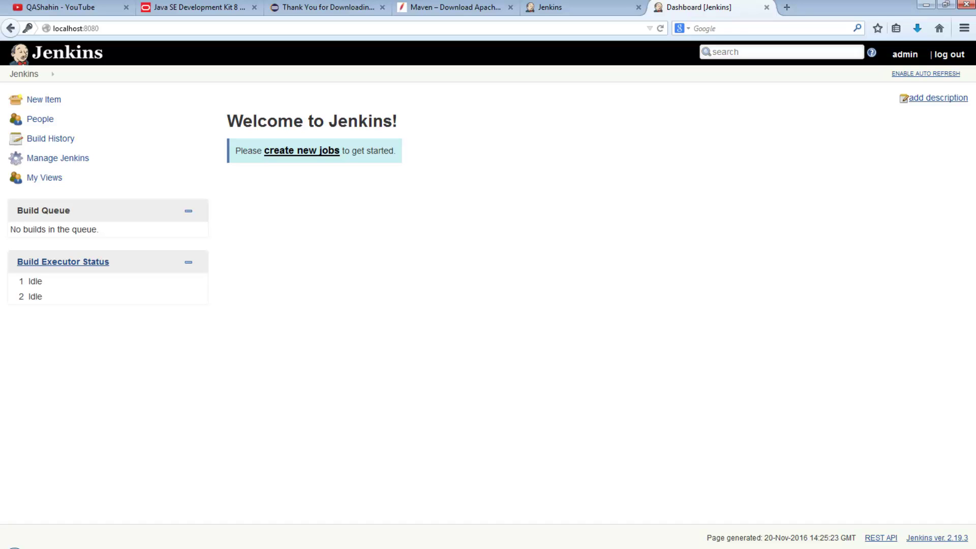
- Run eclipse.exe from C:\eclipse past the security warning and accept the suggested workspace
key(alt+Tab)
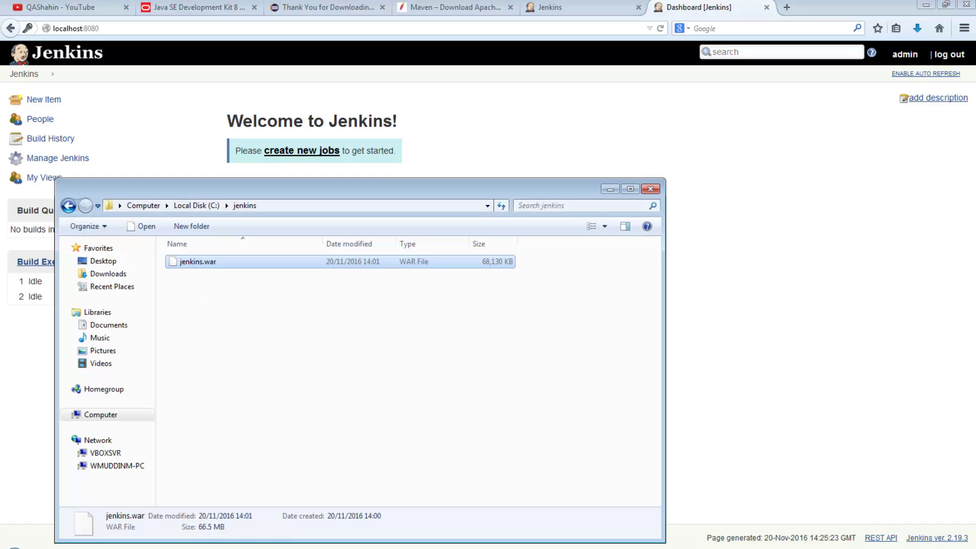
click(197, 206)
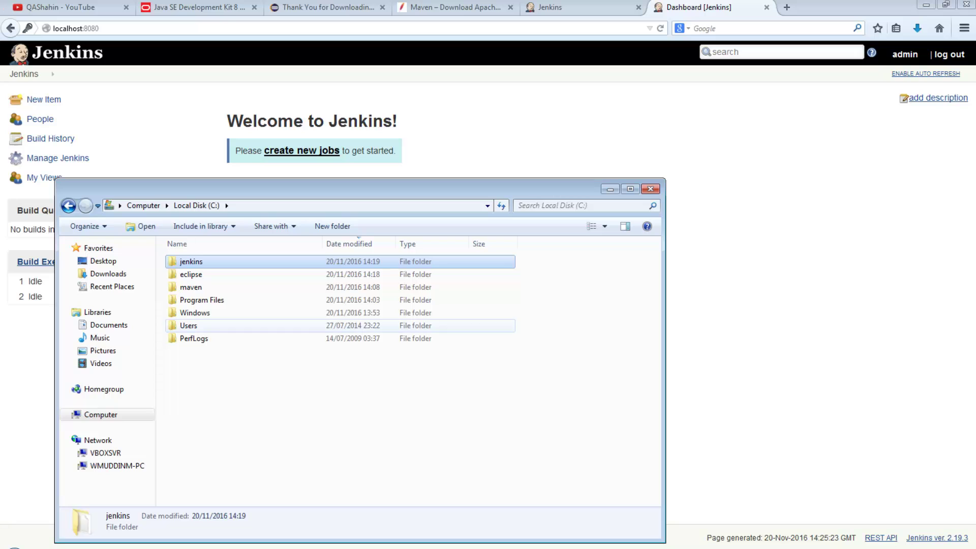
double_click(214, 274)
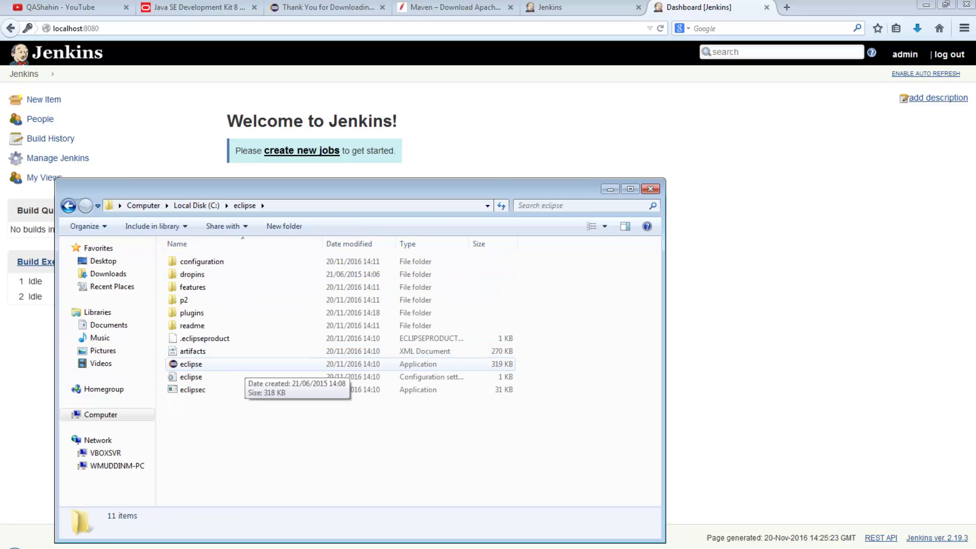
double_click(239, 365)
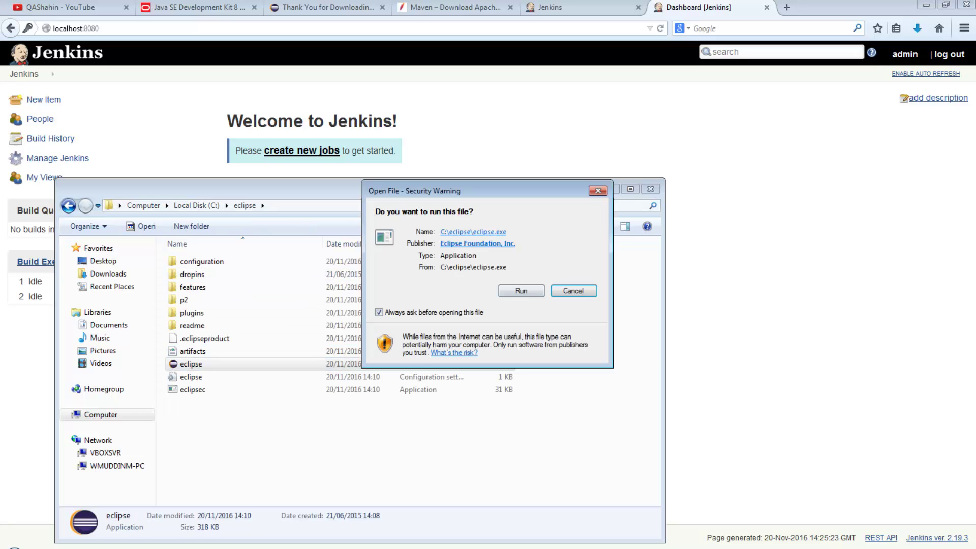
click(521, 291)
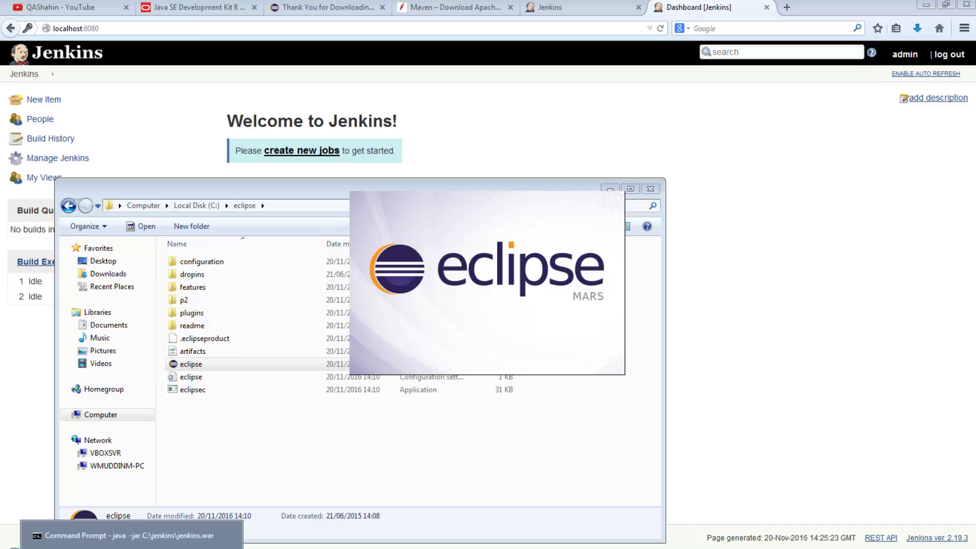
click(133, 540)
scroll(691, 378, up, 6)
scroll(691, 377, up, 8)
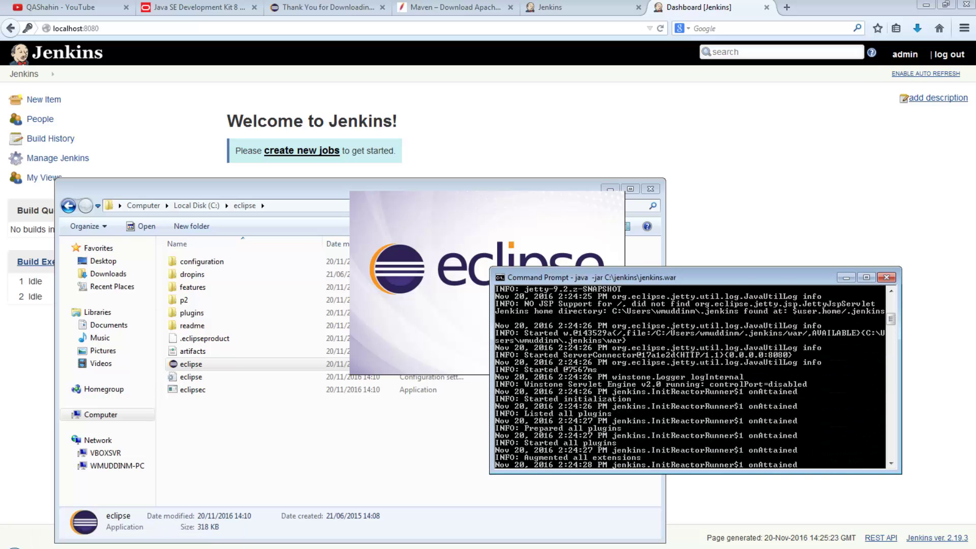
click(427, 440)
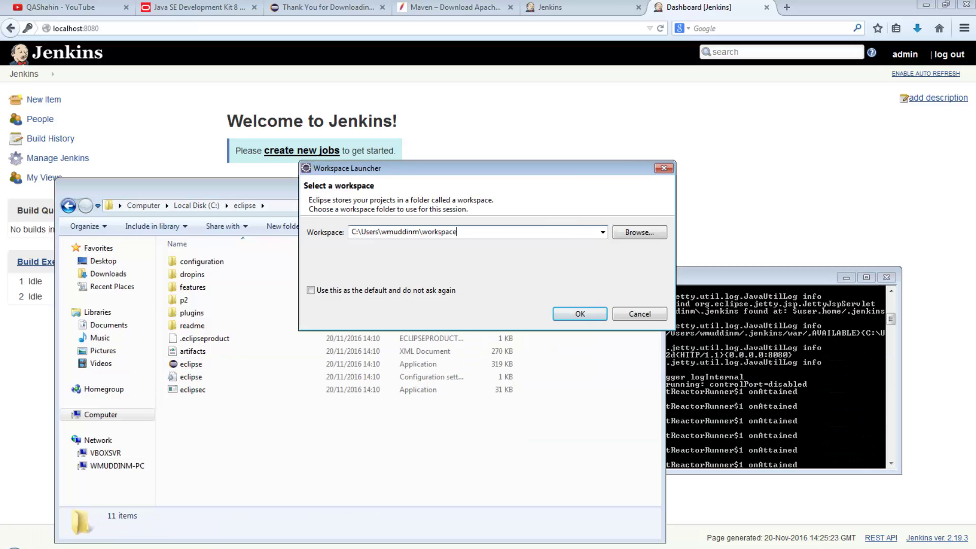
click(580, 314)
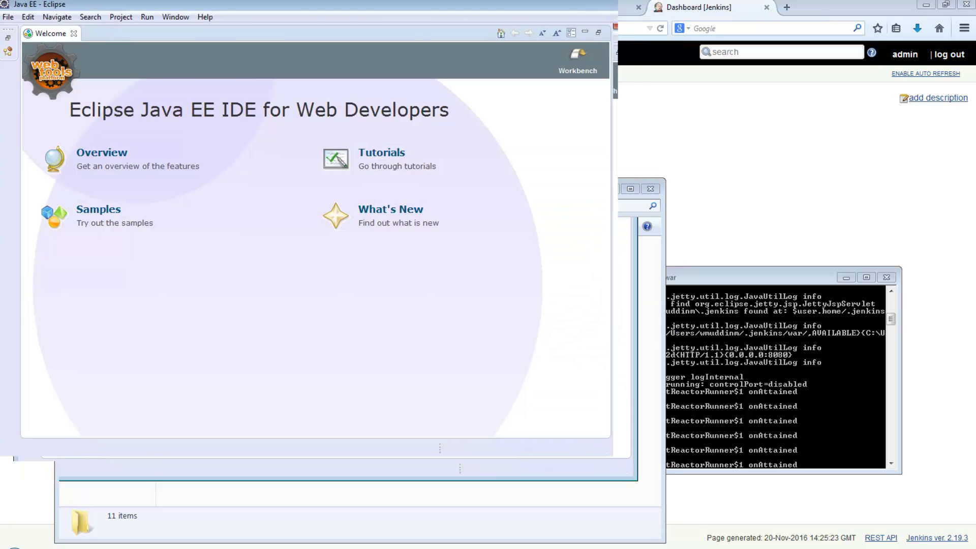
- Close the Welcome page and start the Maven Project wizard using the 'maven' filter
click(74, 33)
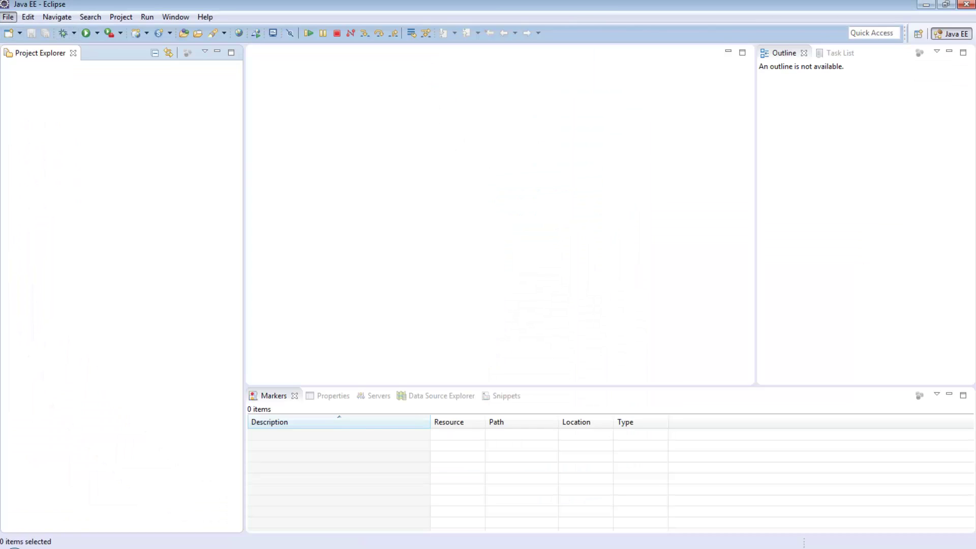
key(Down)
key(Right)
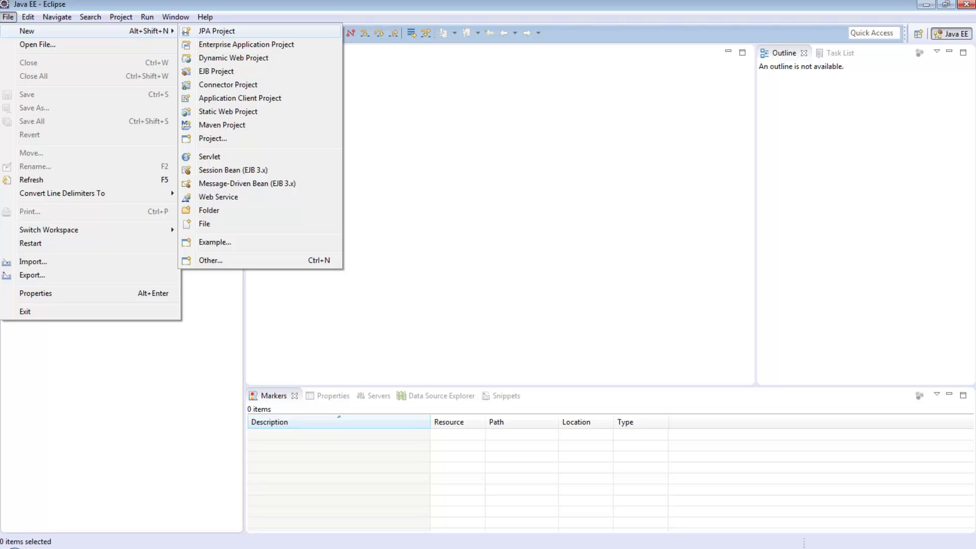
key(Down)
key(Down)
key(Down)
key(Down)
key(Down)
key(Down)
key(Down)
key(Down)
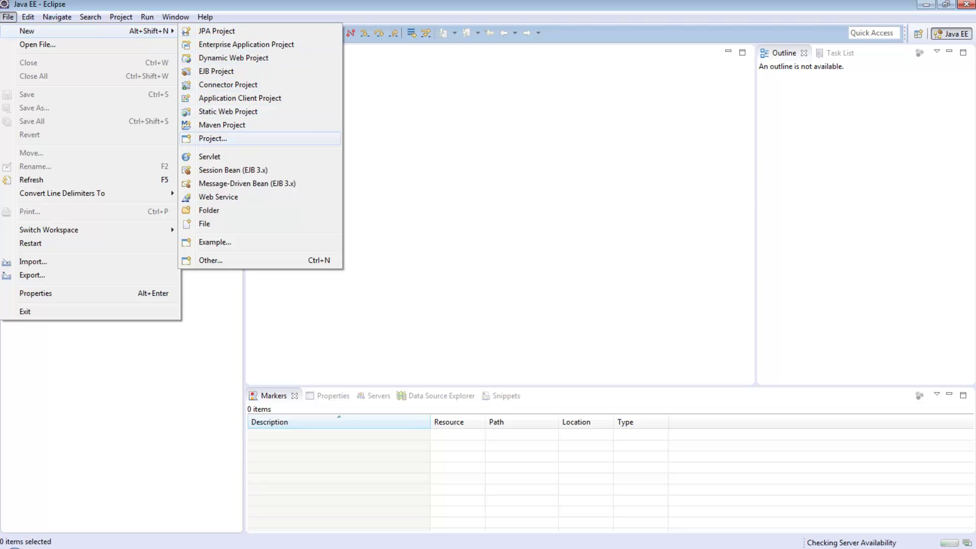
key(Return)
text(maven)
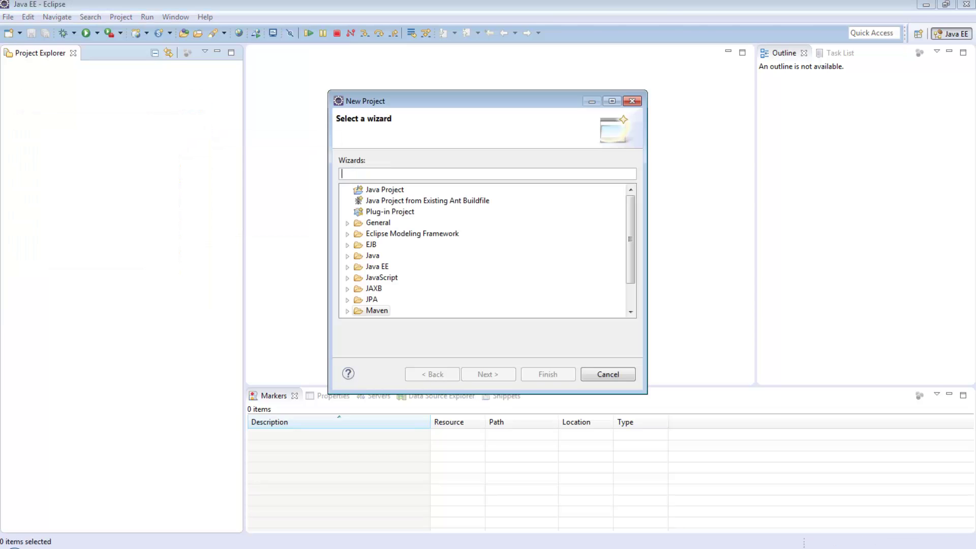
key(Down)
key(Down)
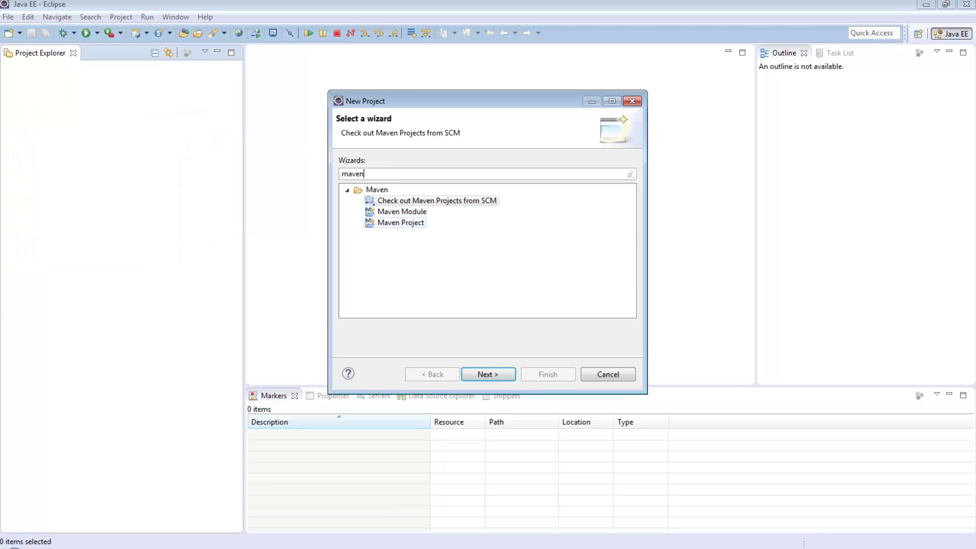
key(Return)
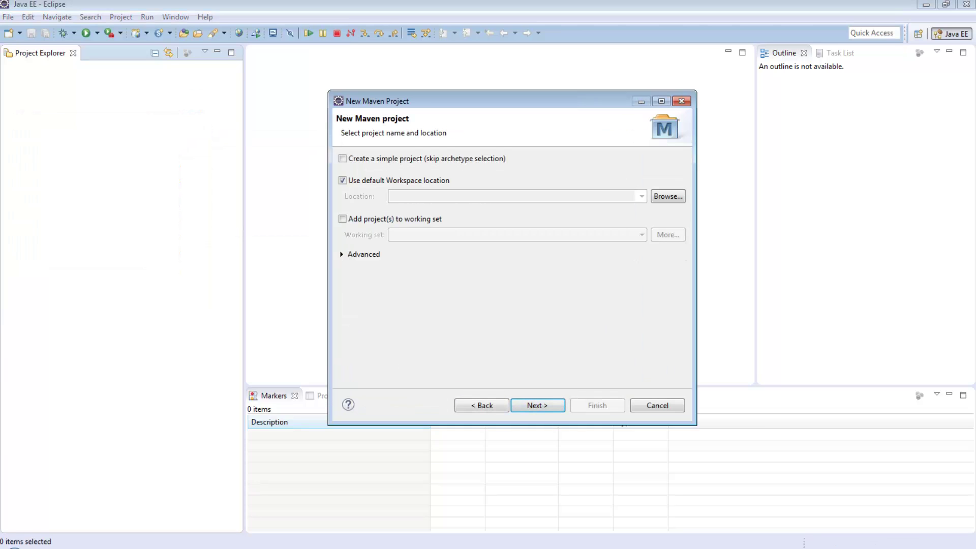
- Create a simple Maven project with artifact id junit-demo and the group id, then expand it
key(space)
key(Return)
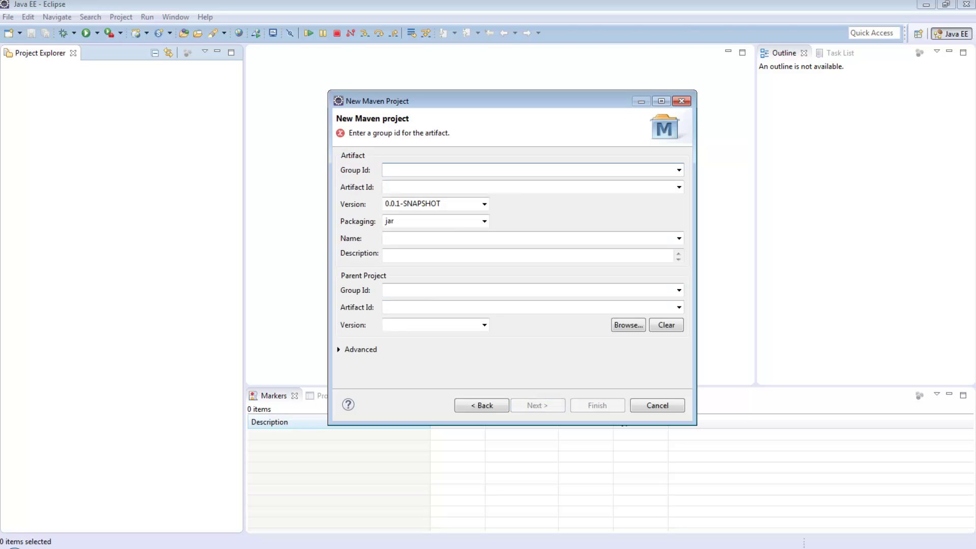
text(qashahin)
key(Tab)
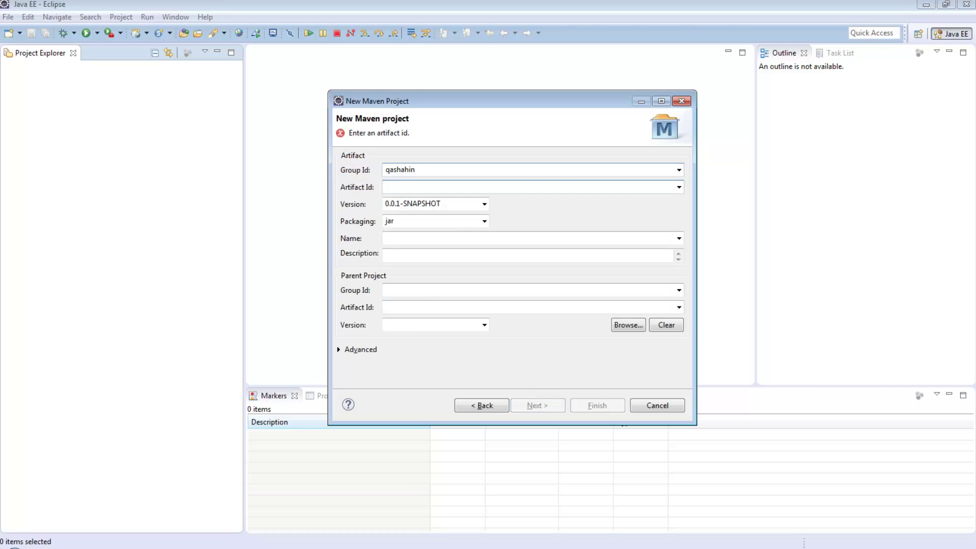
text(junit-)
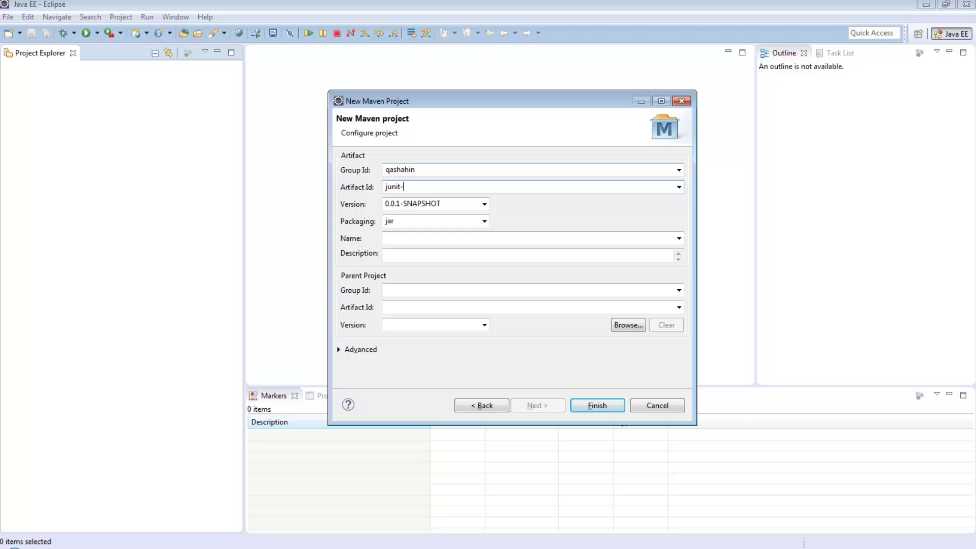
text(demo)
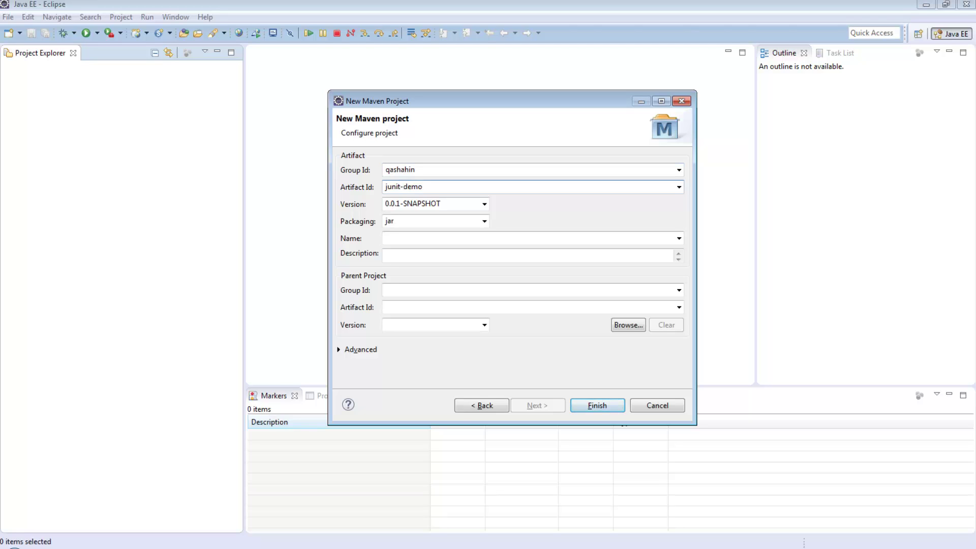
key(Return)
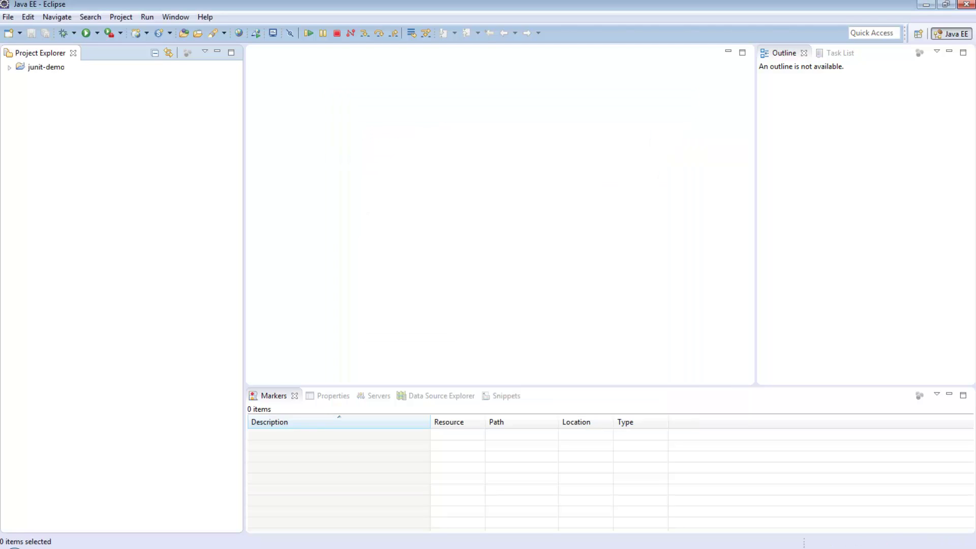
click(9, 67)
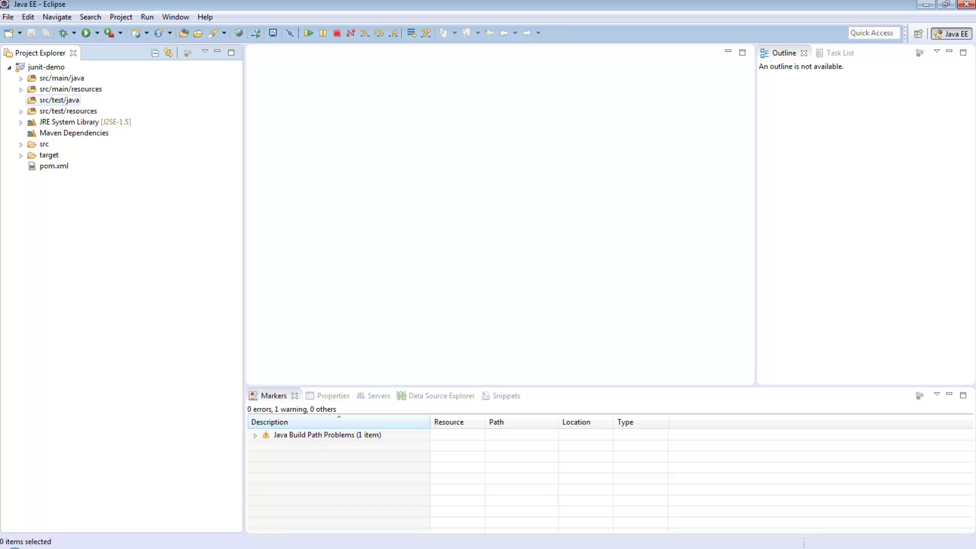
- Create a new class named SampleTest in the src/test/java folder
right_click(61, 100)
mouse_move(91, 109)
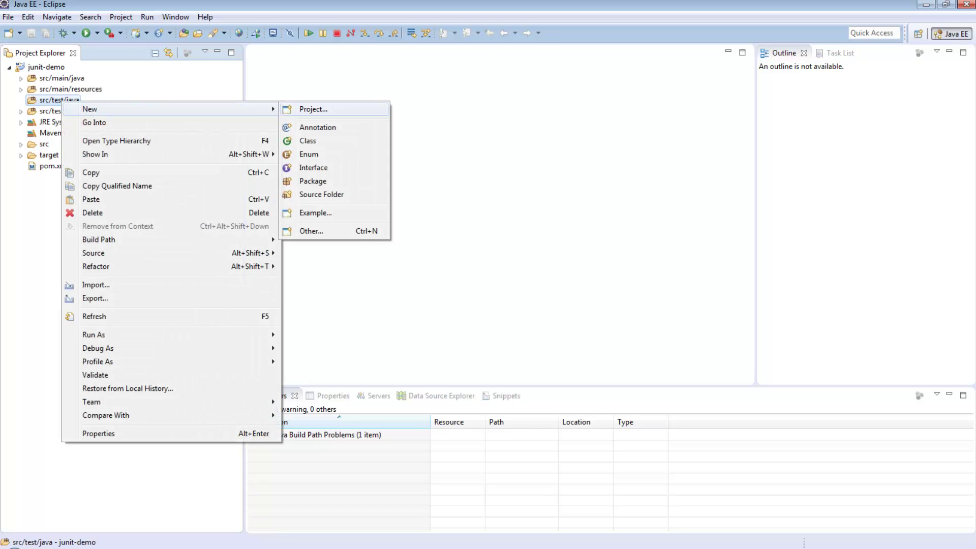
click(308, 140)
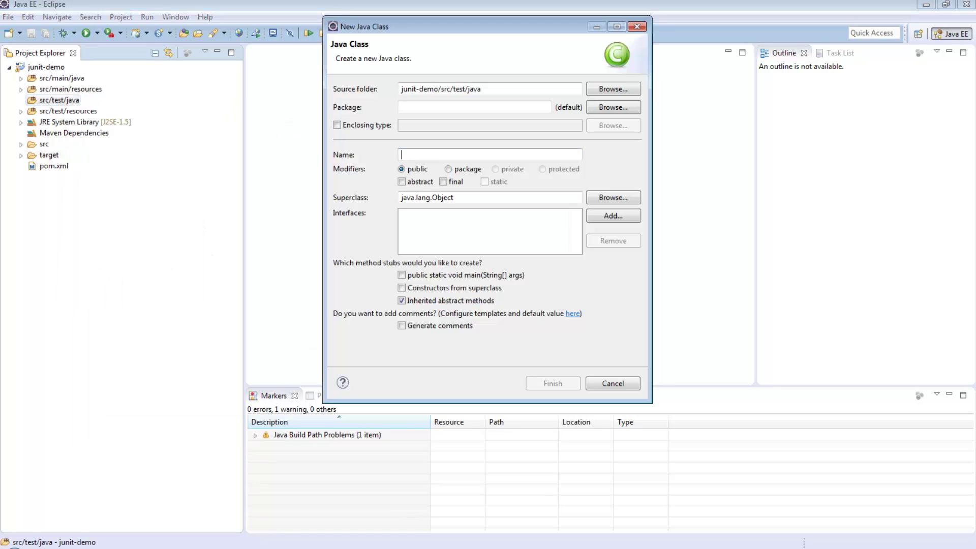
text(S)
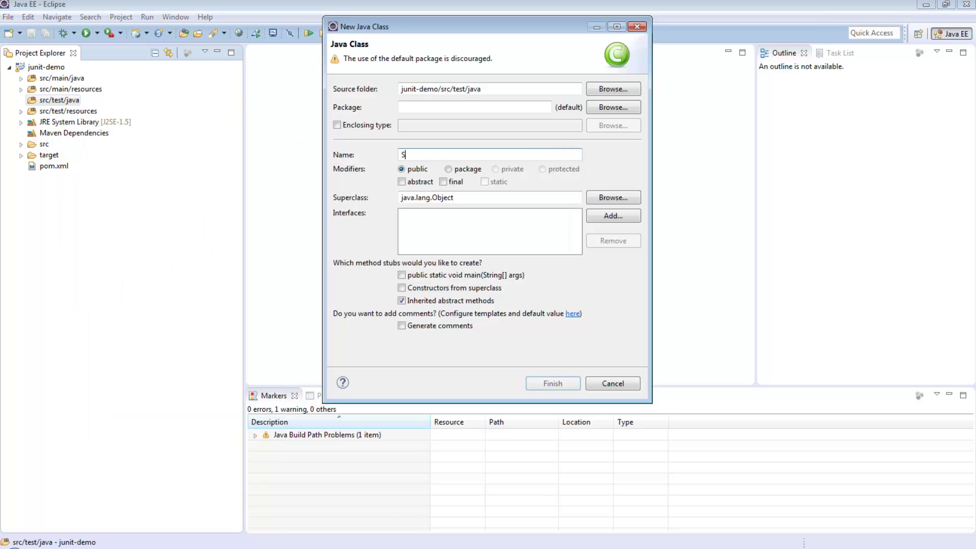
text(ampleTest)
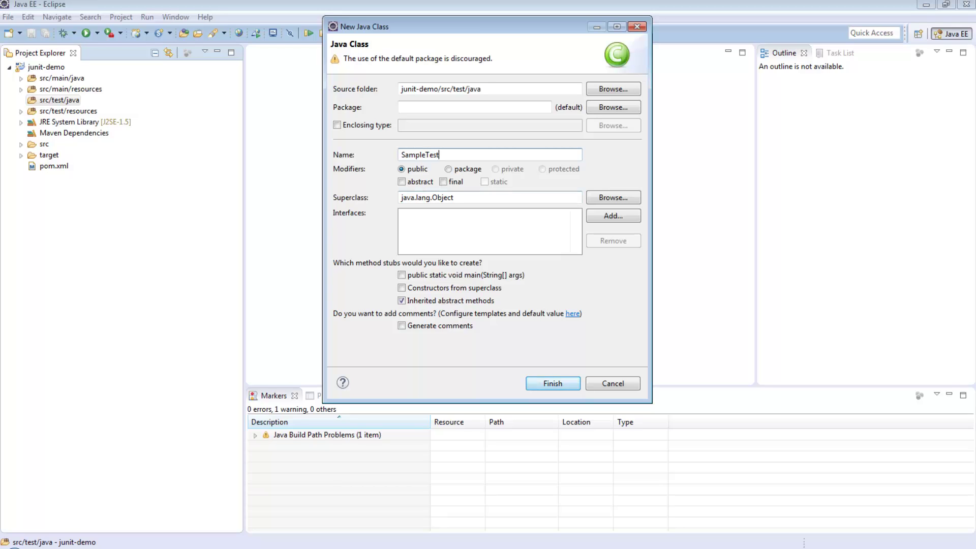
click(553, 383)
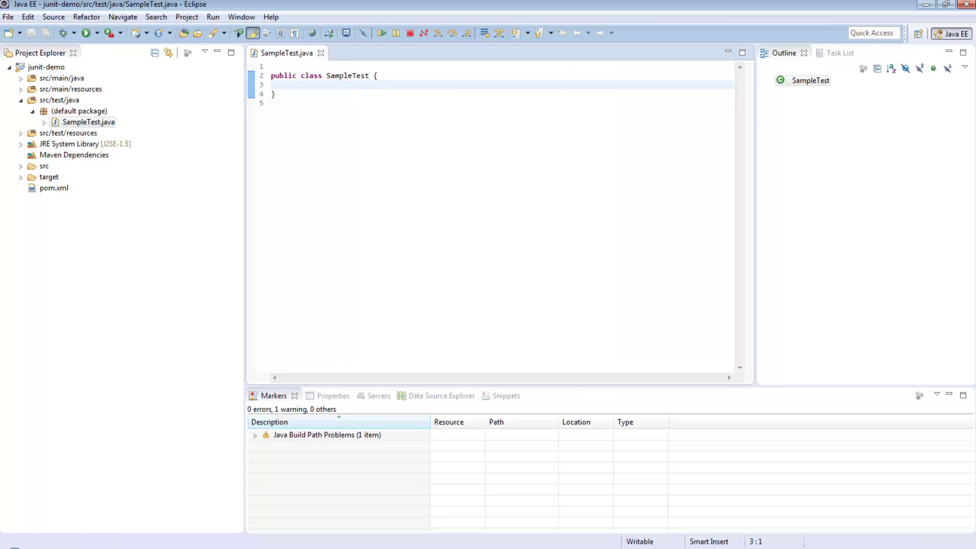
key(Return)
key(Up)
key(Return)
text(@Te)
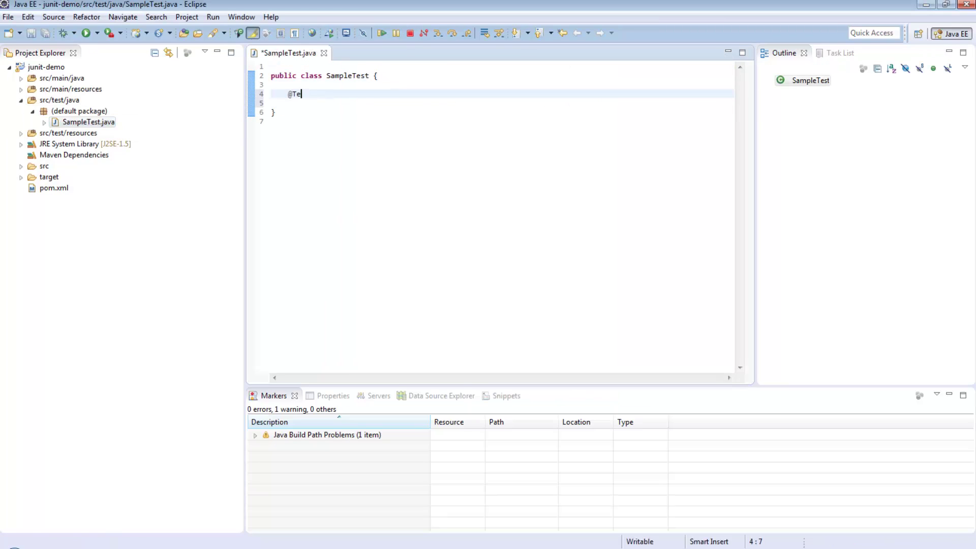
text(st)
key(Return)
text(public void)
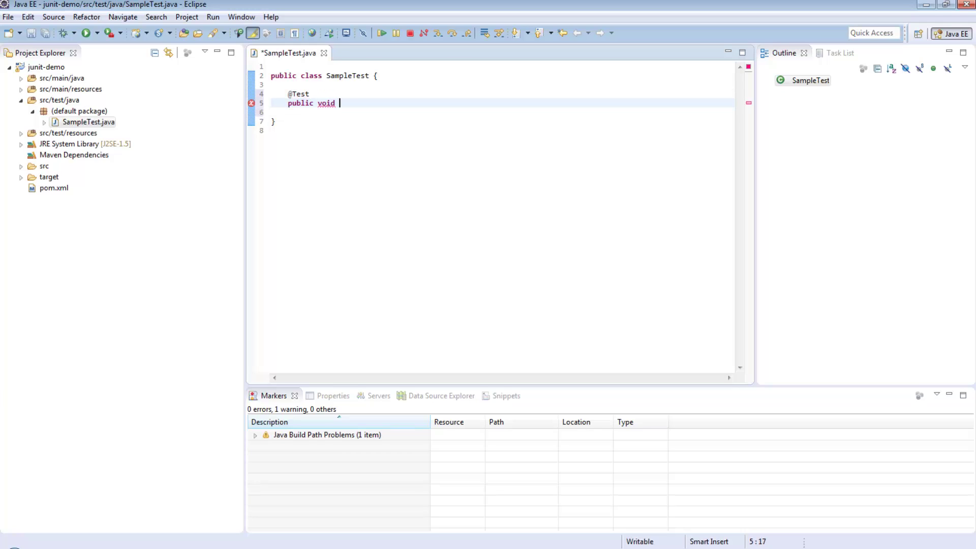
text( simpleTest() {)
key(Return)
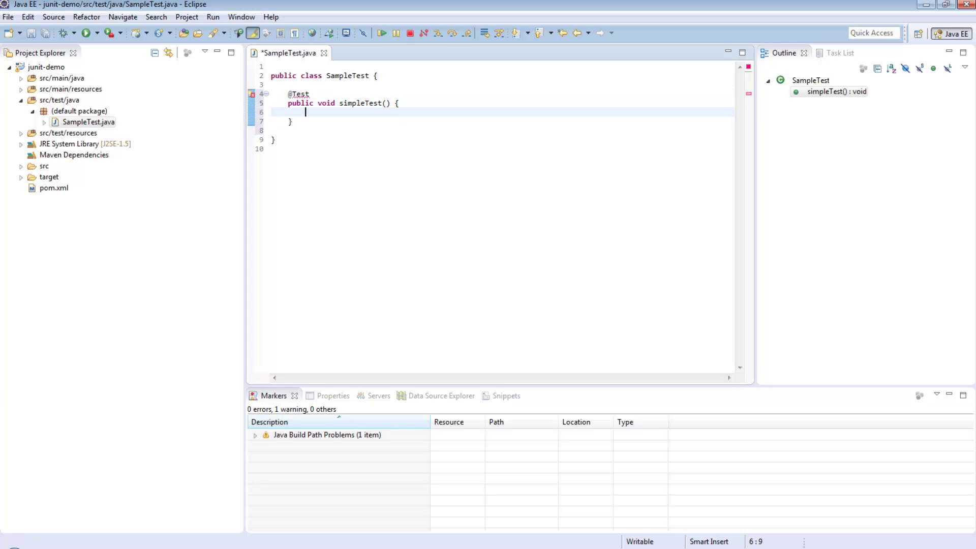
- Fill simpleTest with int a = 1, int b = 2 and assertTrue(a + b == 3)
text(int 1)
key(BackSpace)
text(a = 1;)
key(Return)
text(int b)
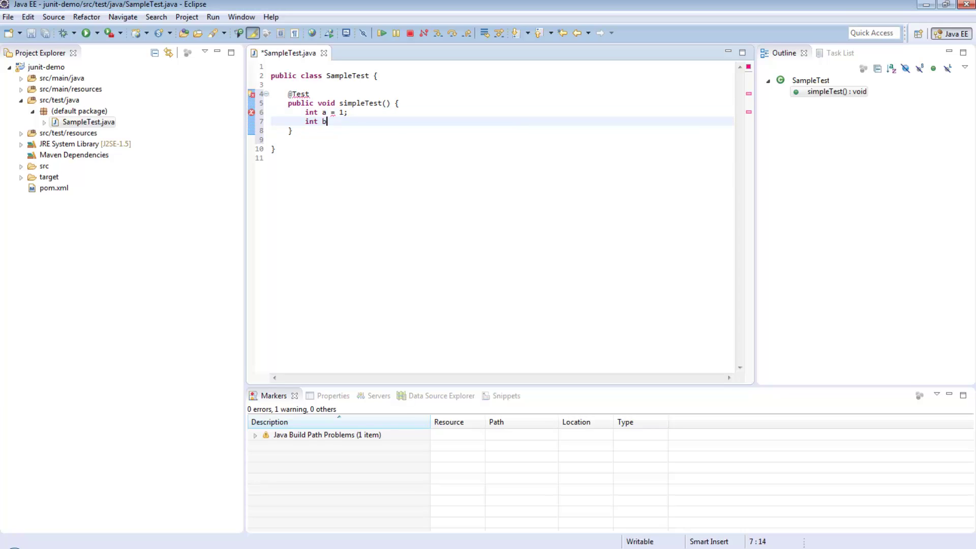
text( = 2;)
key(Return)
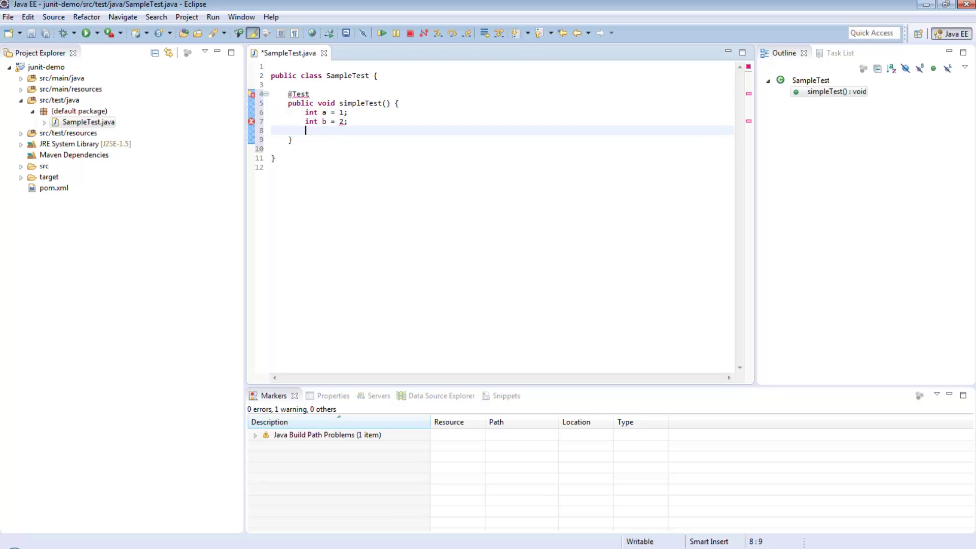
text(assertTrue()
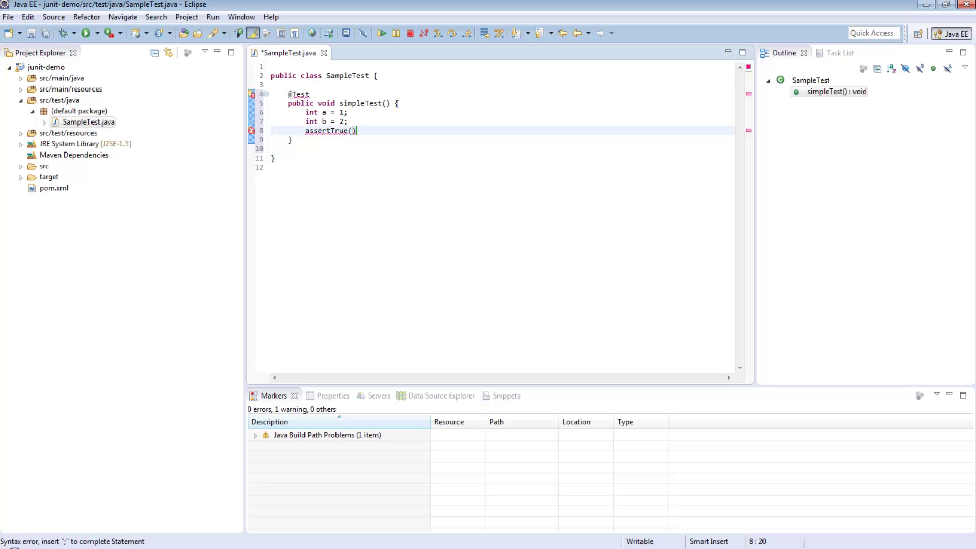
text(a + b == )
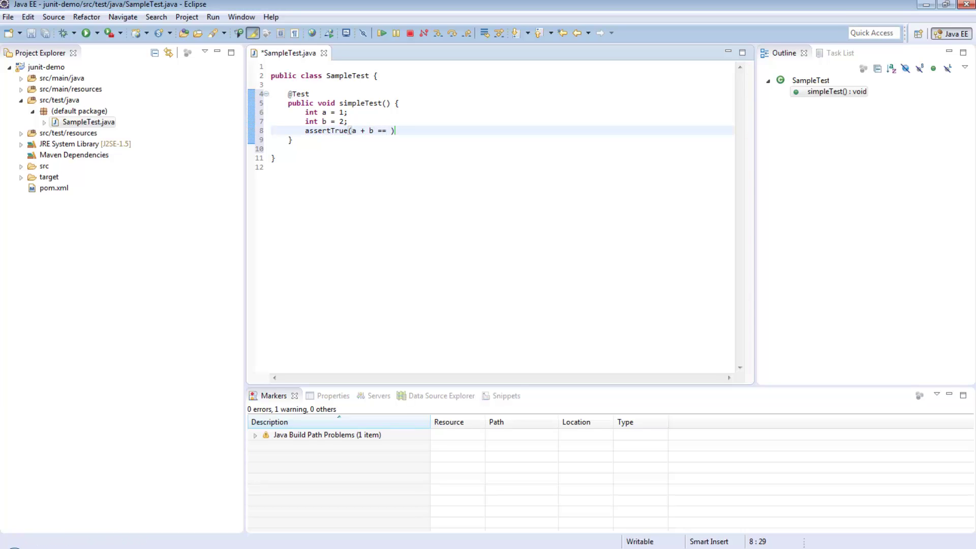
text(3)
- View the quick fixes offered for the unresolved Test annotation
click(288, 149)
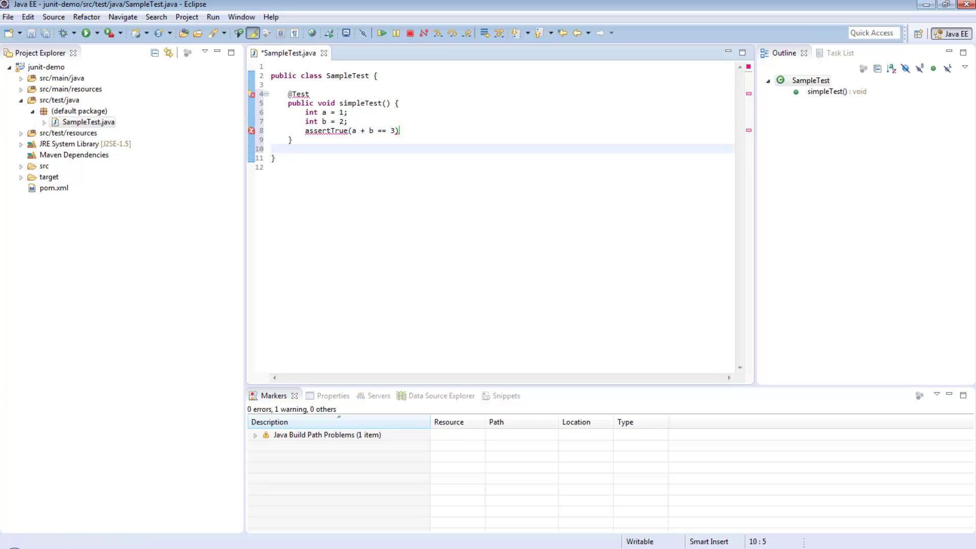
mouse_move(300, 94)
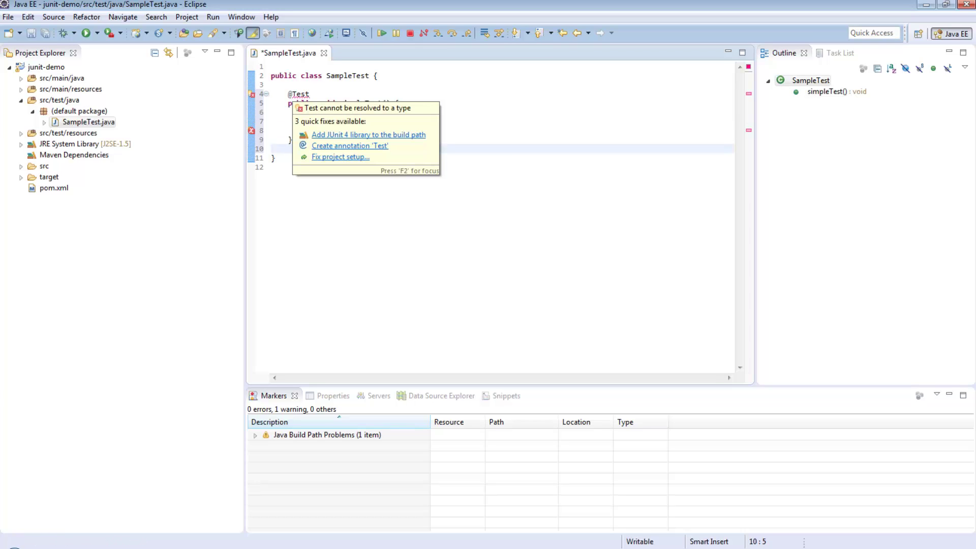
key(F2)
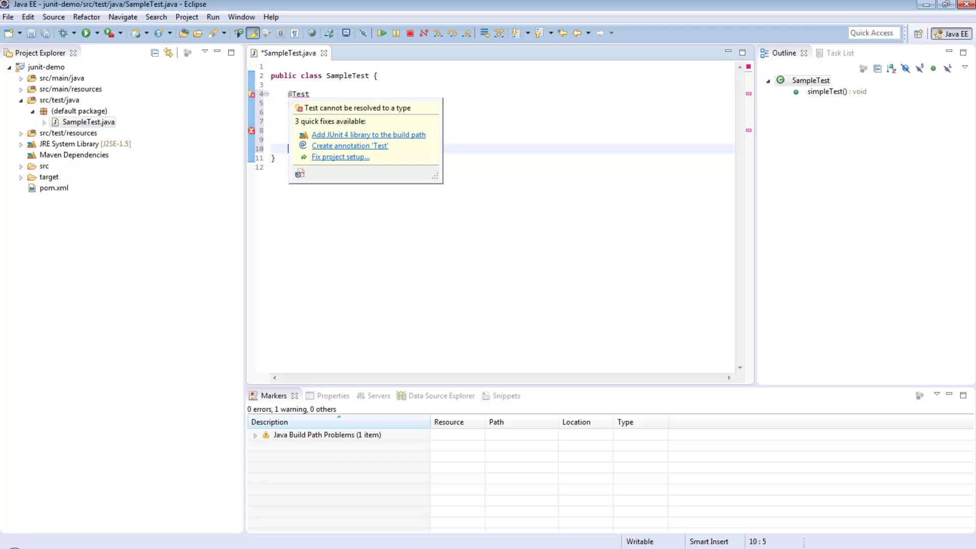
mouse_move(300, 94)
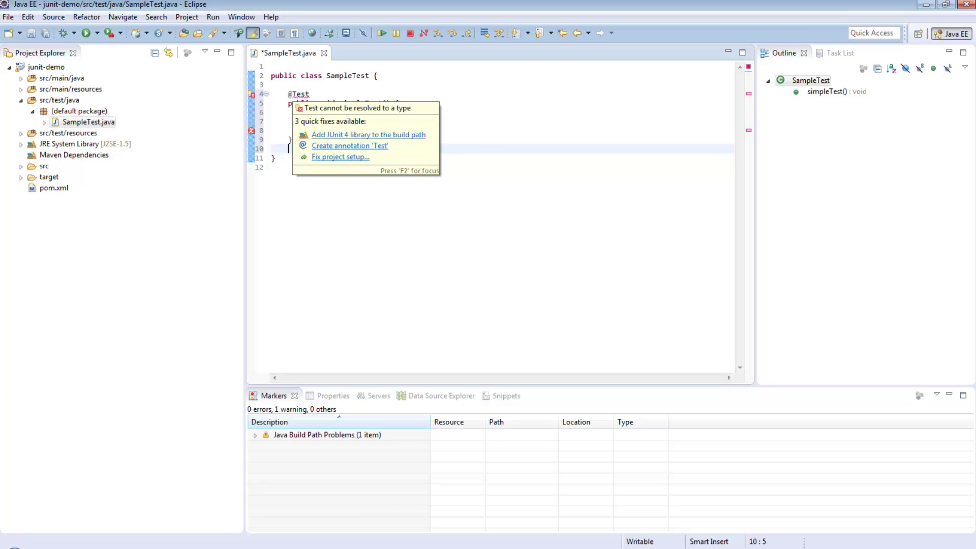
key(F2)
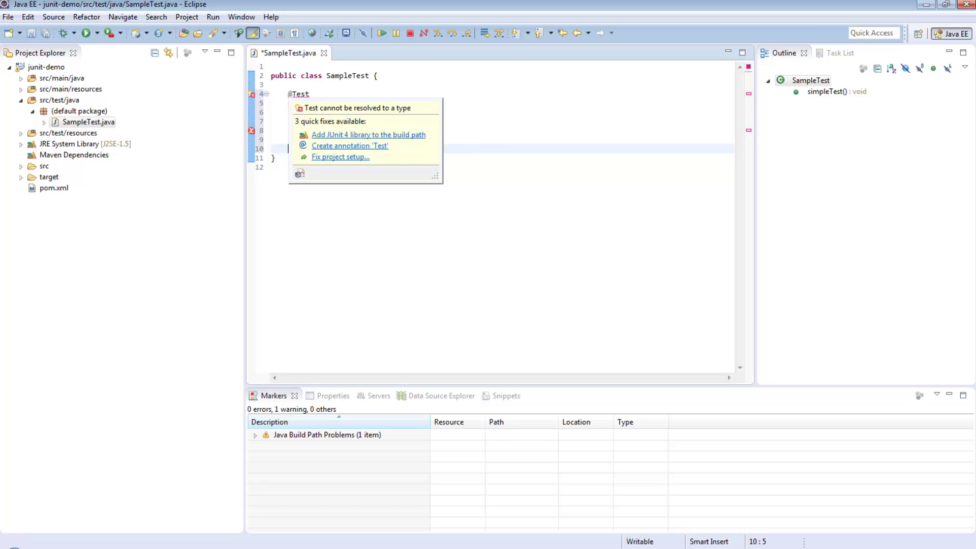
click(276, 159)
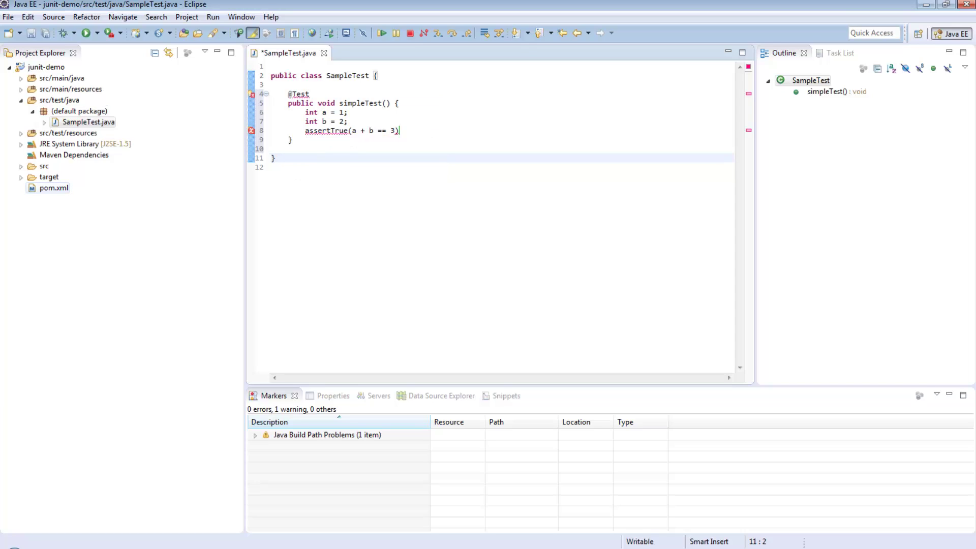
- Open junit-demo's pom.xml as XML source and add blank lines after the version element
click(54, 188)
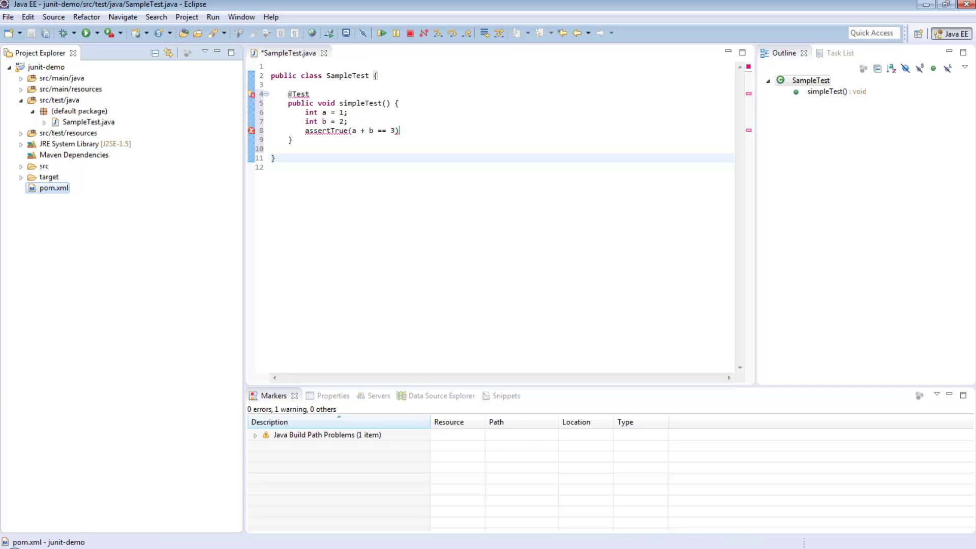
double_click(54, 187)
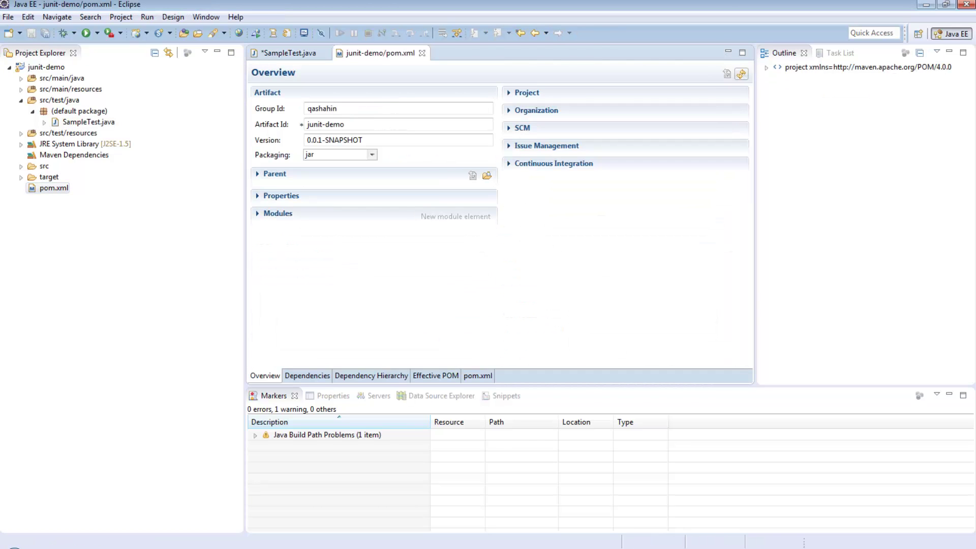
click(422, 103)
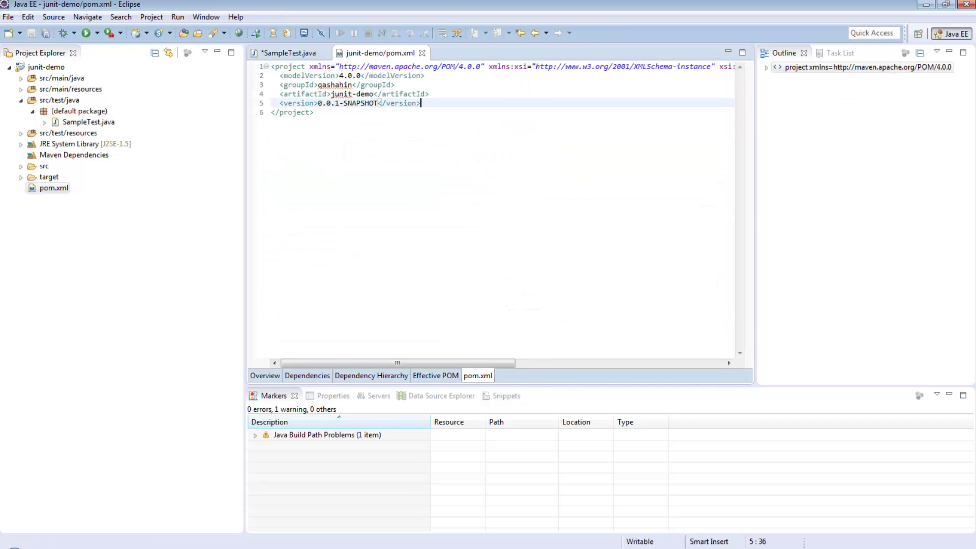
key(Return)
key(Return)
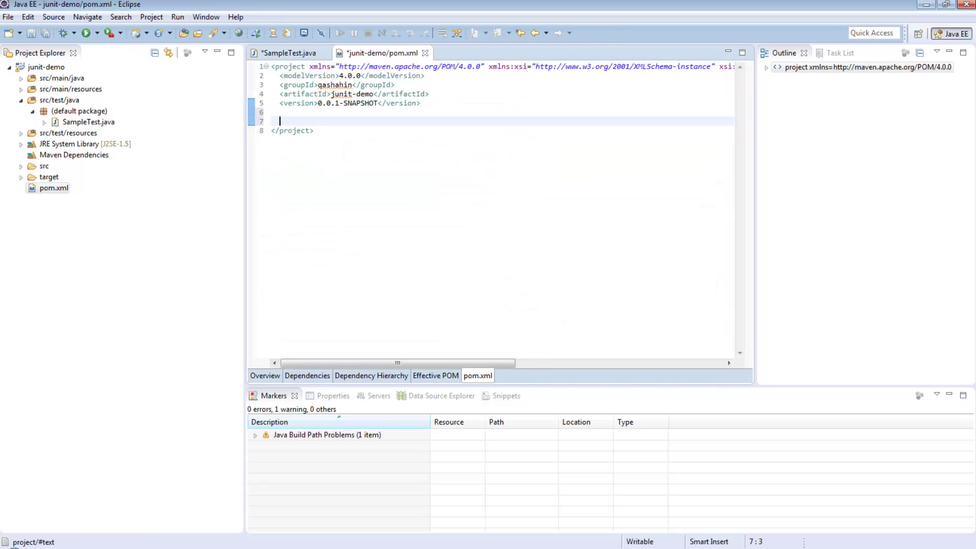
- Search 'junit maven dependency' in Firefox and copy the JUnit 4.12 Maven snippet from MVNRepository
key(alt+Tab)
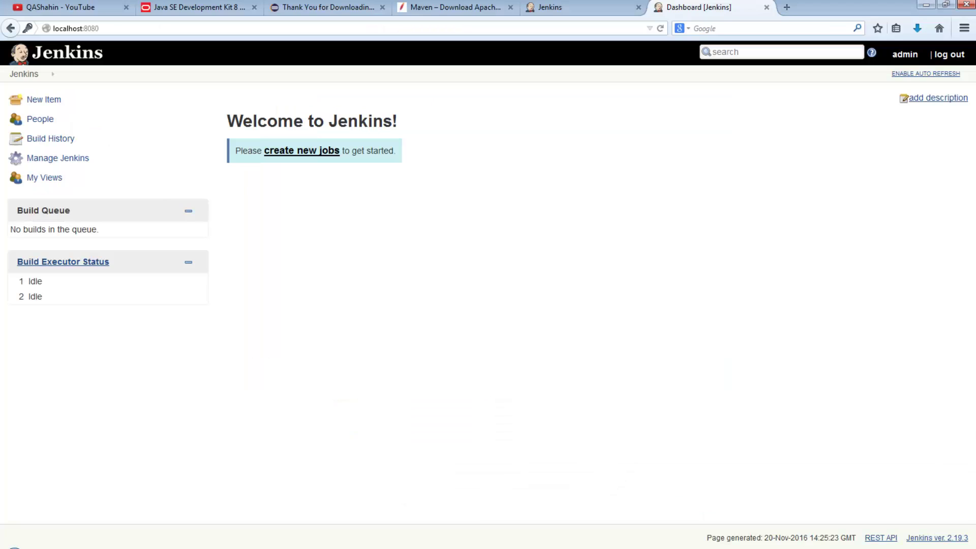
key(ctrl+t)
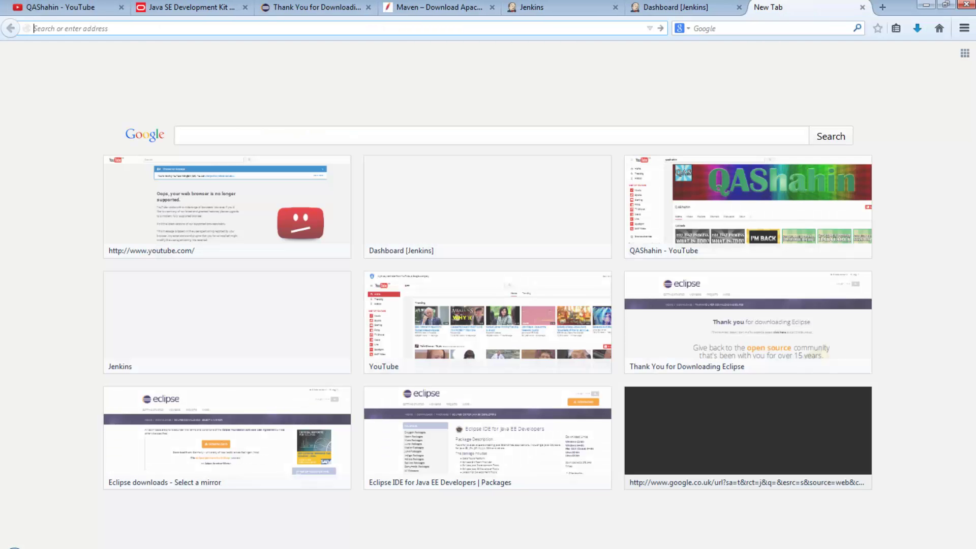
text(junit ma)
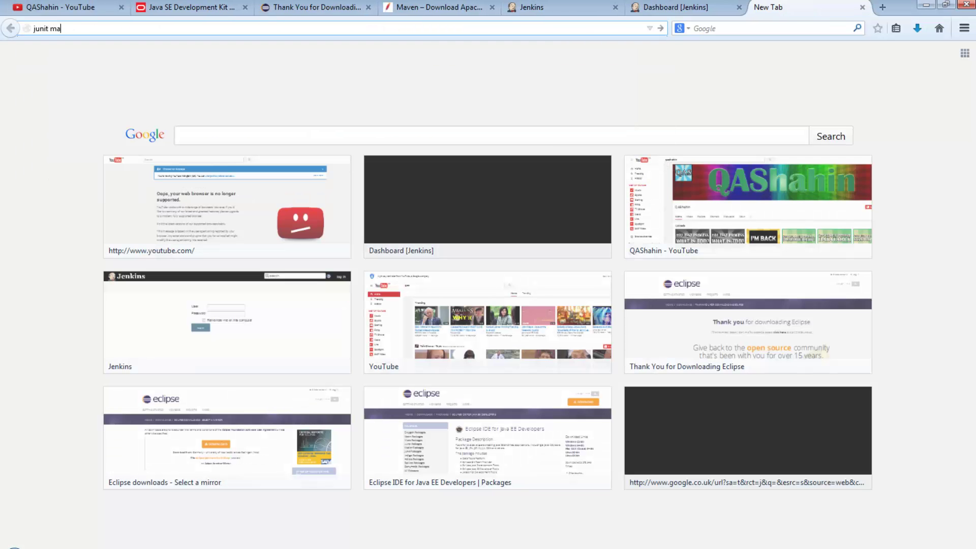
text(ven dependency)
key(Return)
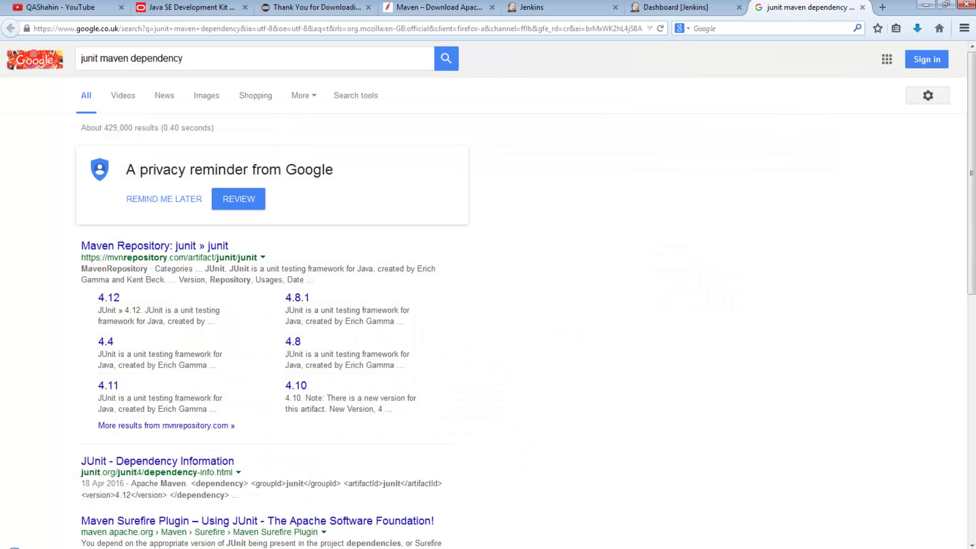
click(109, 298)
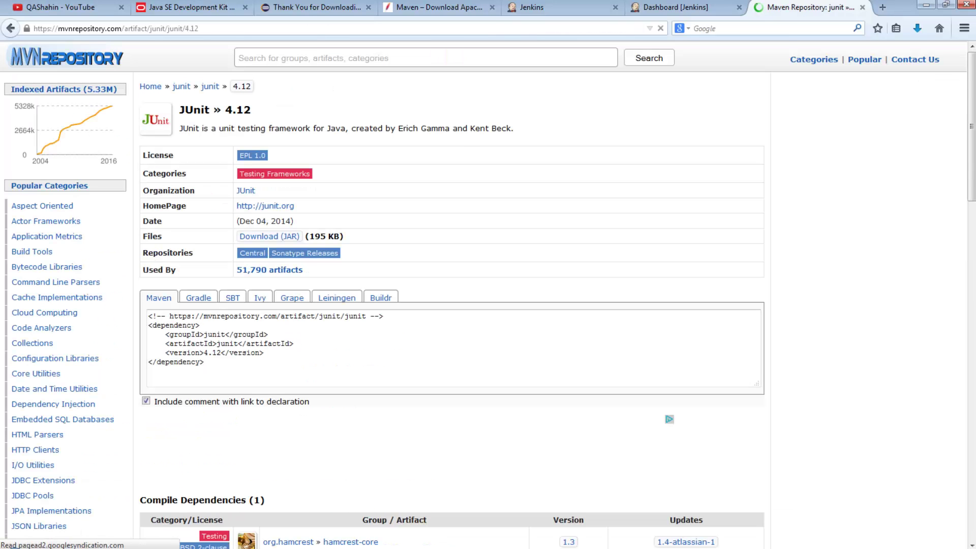
click(213, 338)
key(ctrl+c)
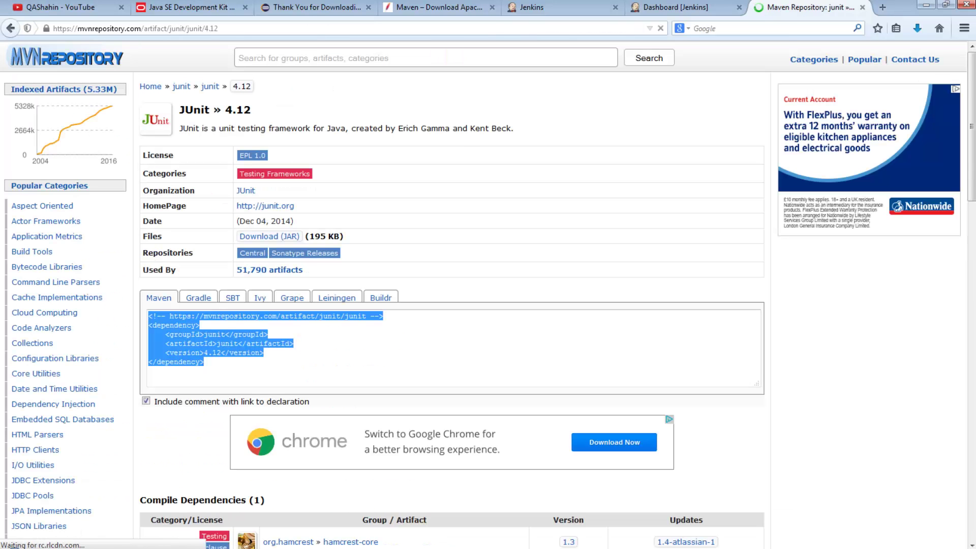
key(alt+Tab)
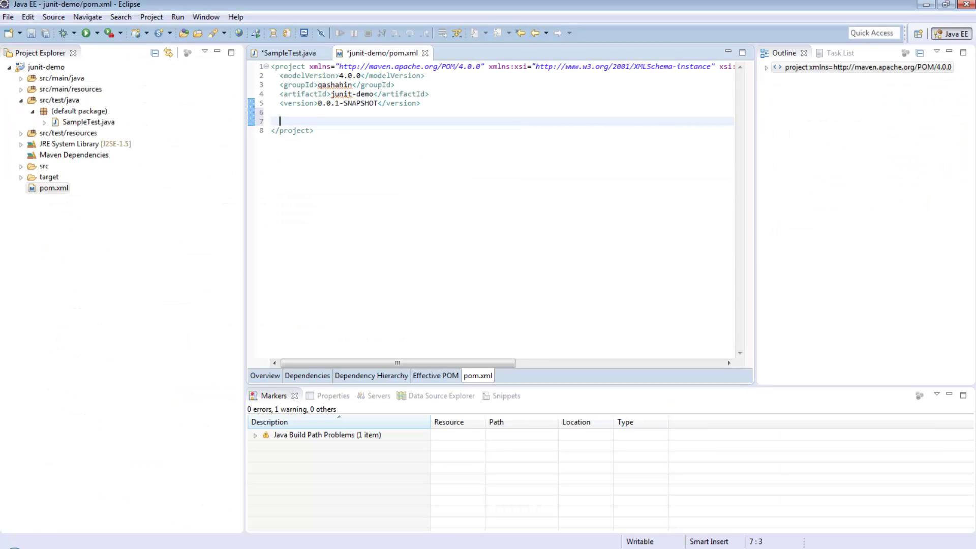
- Add a <dependencies> block to pom.xml with the pasted junit 4.12 dependency, indented
text(<dependencies>)
key(Return)
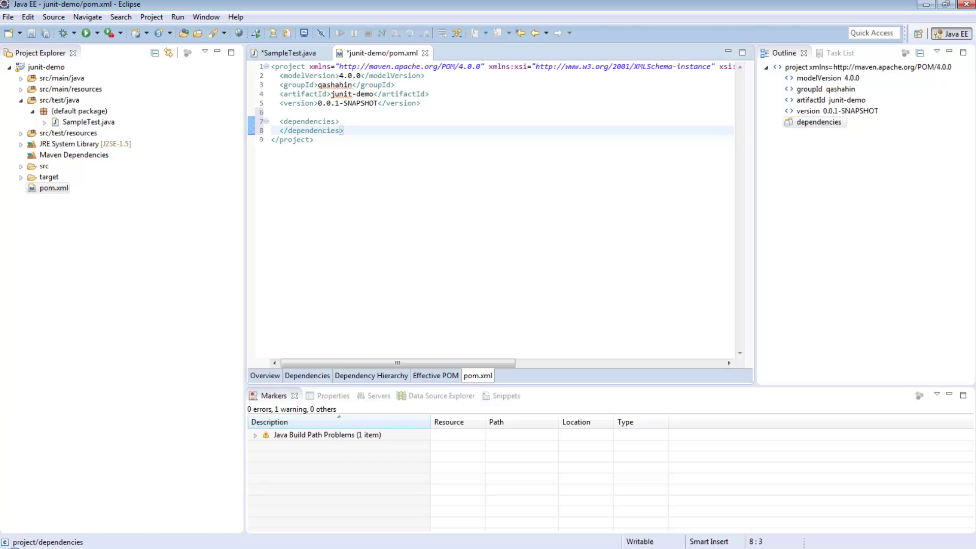
key(Return)
key(ctrl+v)
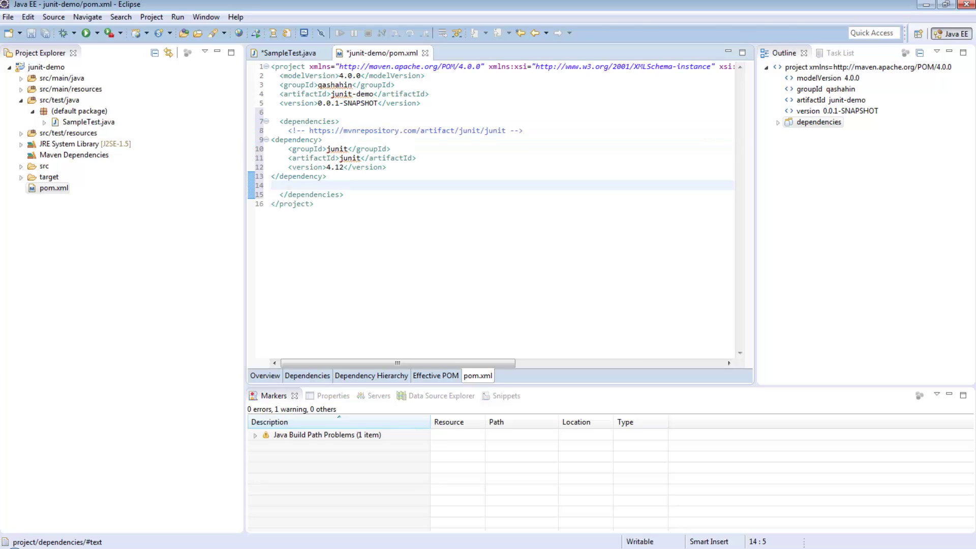
key(shift+Up)
key(shift+Up)
key(shift+Up)
key(shift+Up)
key(shift+Up)
key(shift+Home)
key(Tab)
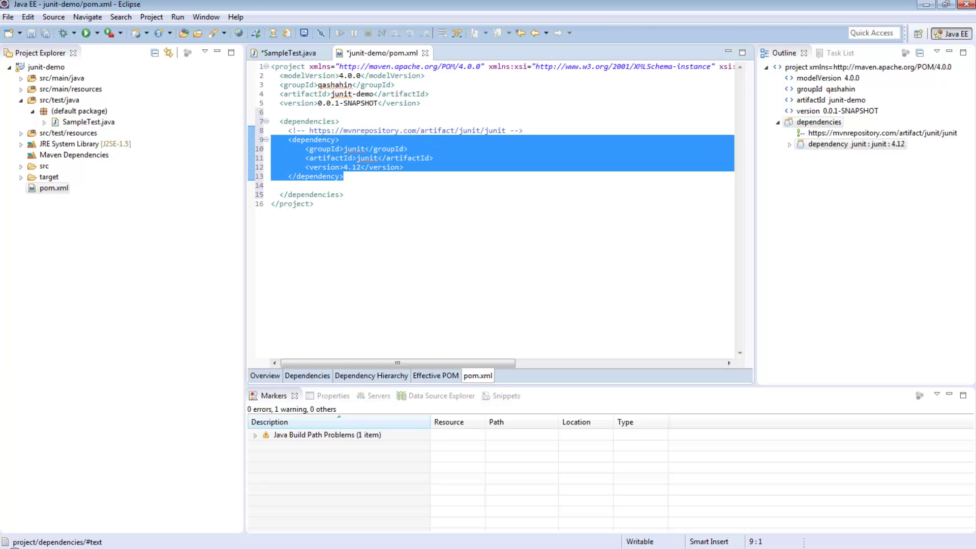
key(Right)
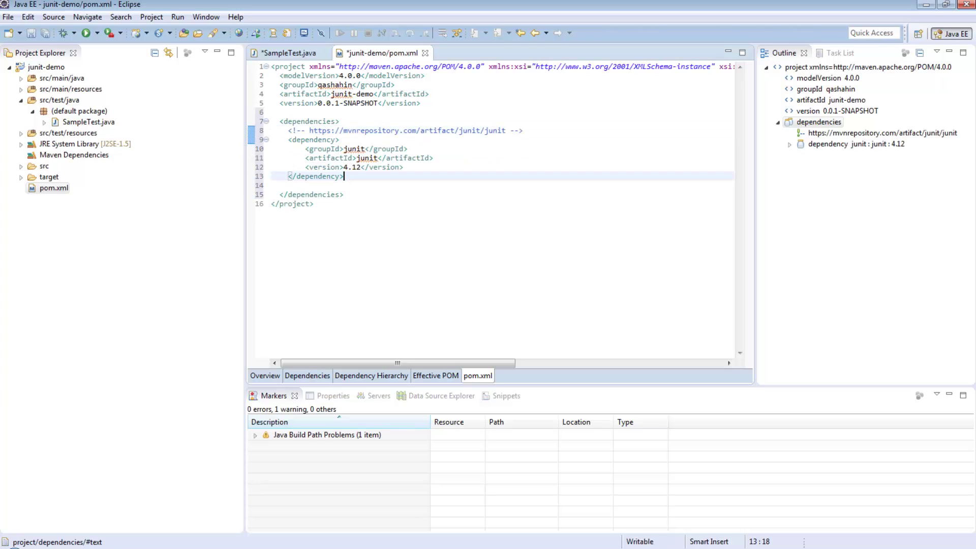
key(Delete)
- Save pom.xml from the File menu
right_click(360, 175)
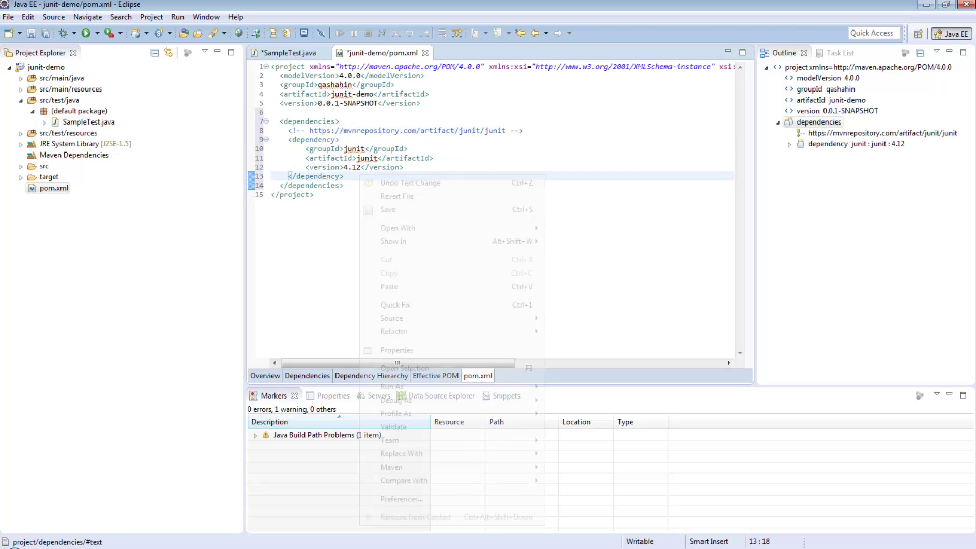
click(358, 176)
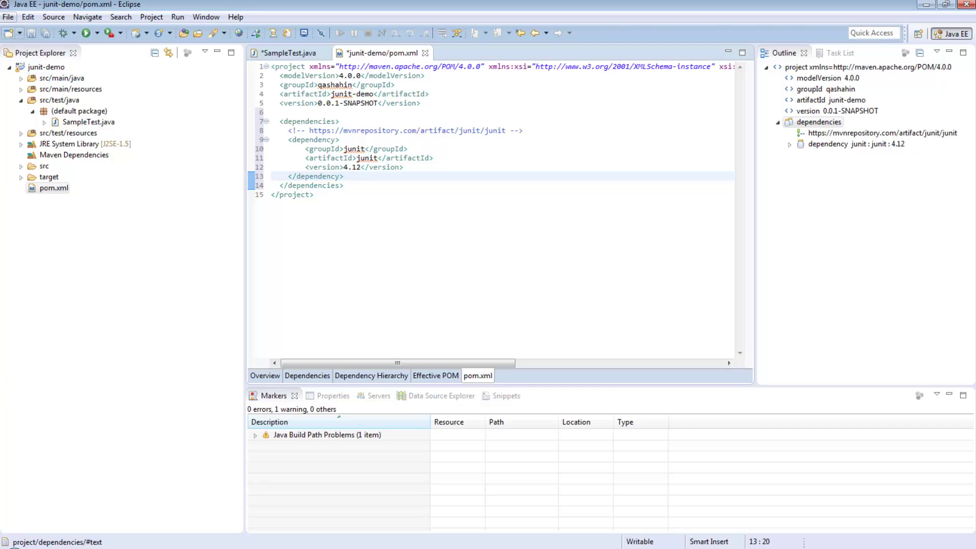
click(9, 17)
click(31, 94)
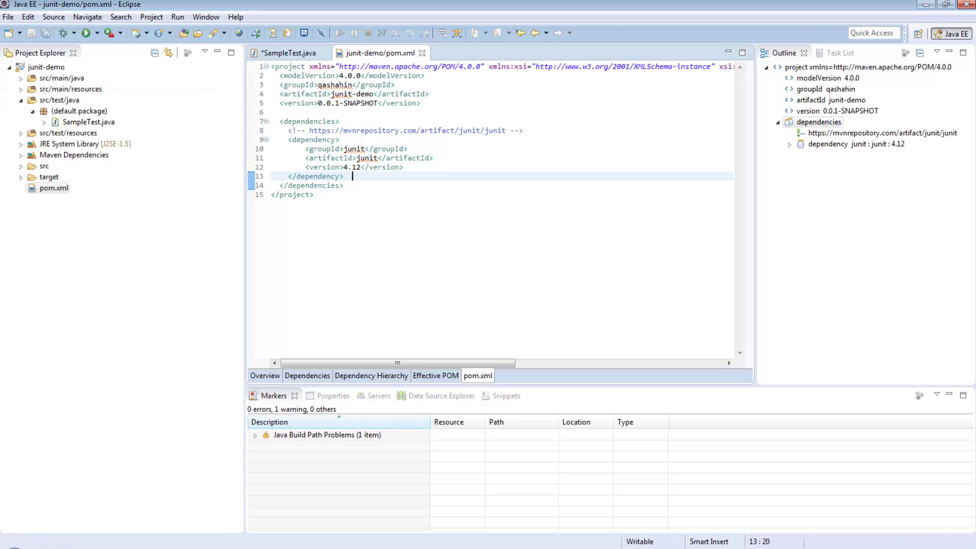
- Import org.junit.Test and add a static import of org.junit.Assert.* in SampleTest
click(288, 53)
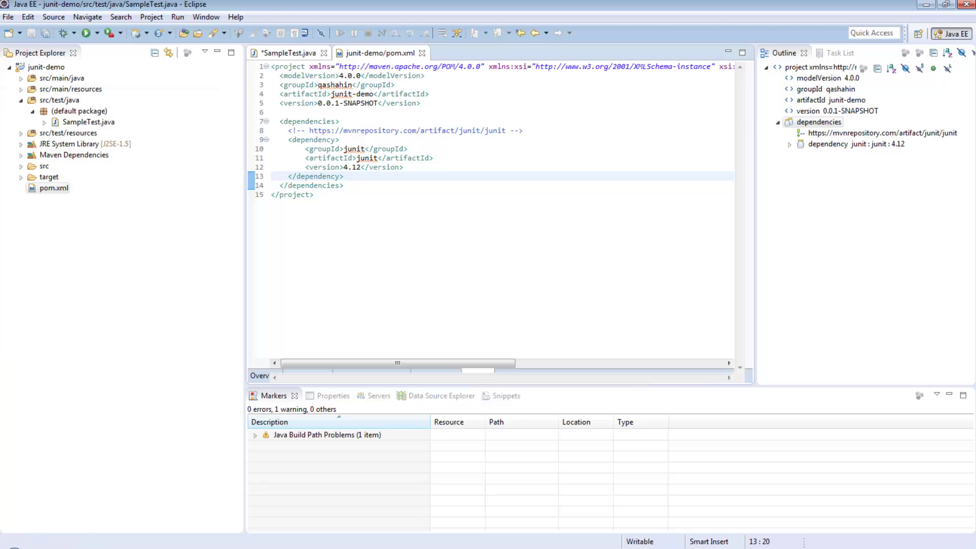
click(271, 84)
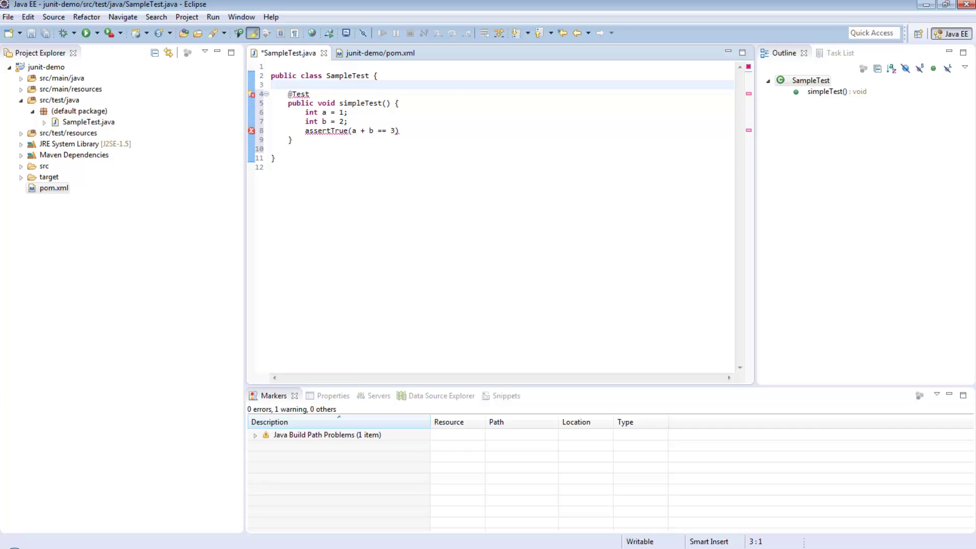
mouse_move(299, 94)
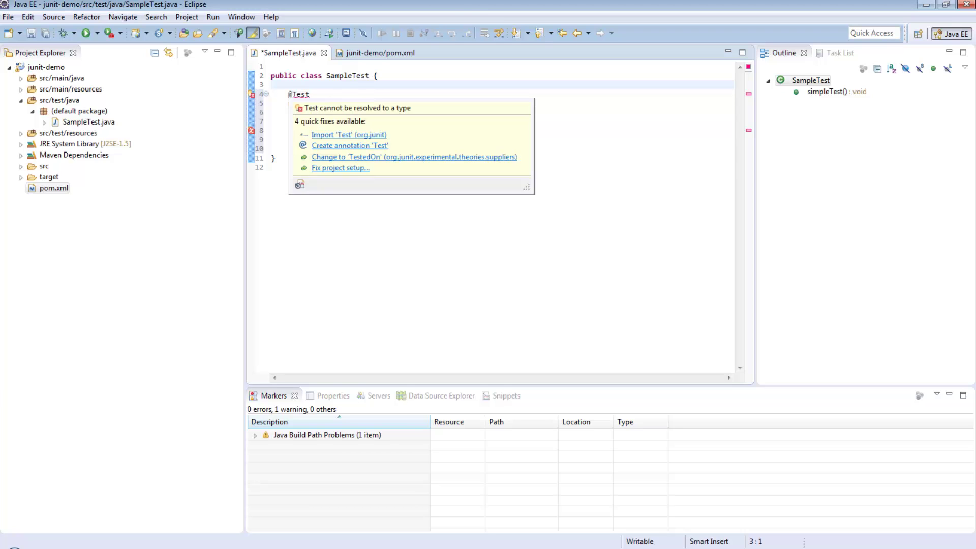
key(Return)
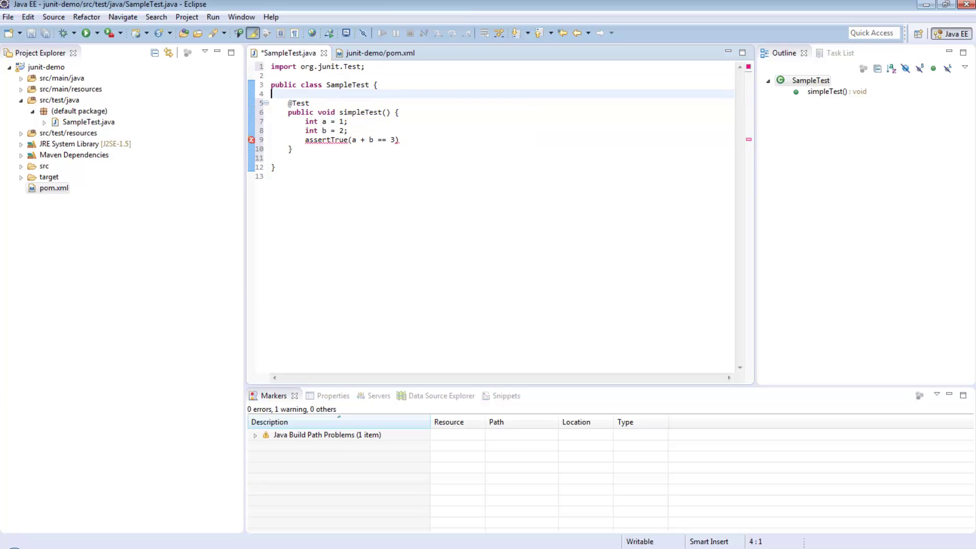
mouse_move(327, 140)
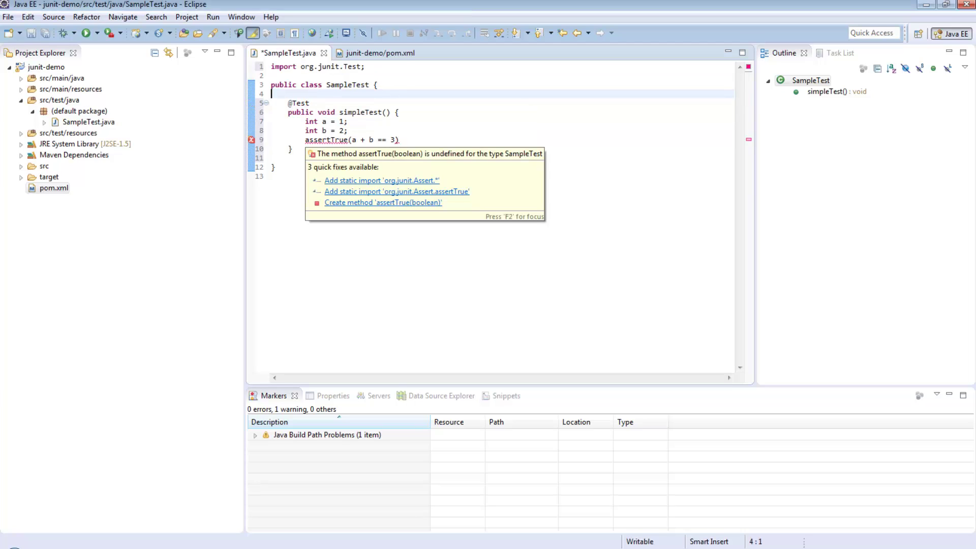
click(382, 180)
- End the assertTrue line with a semicolon and save SampleTest.java
click(400, 158)
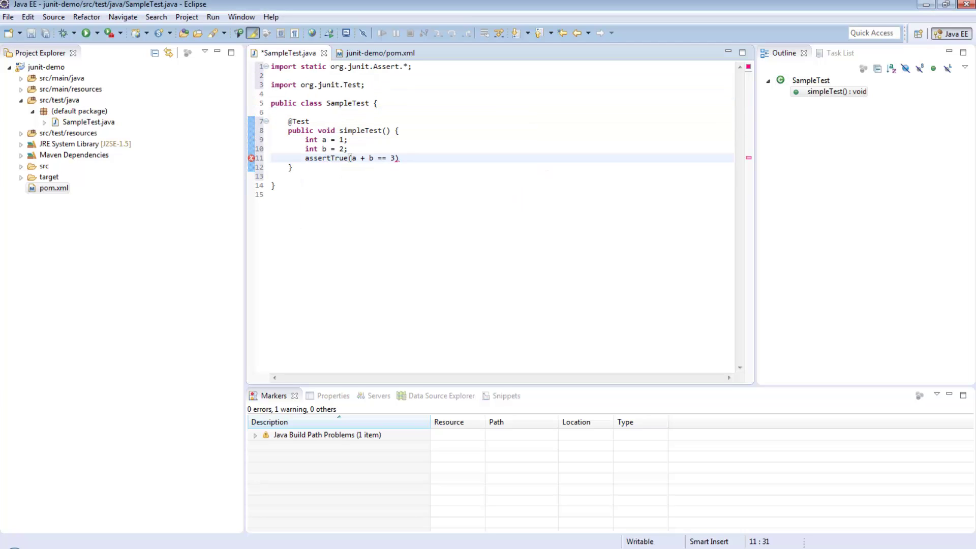
text(;)
click(288, 176)
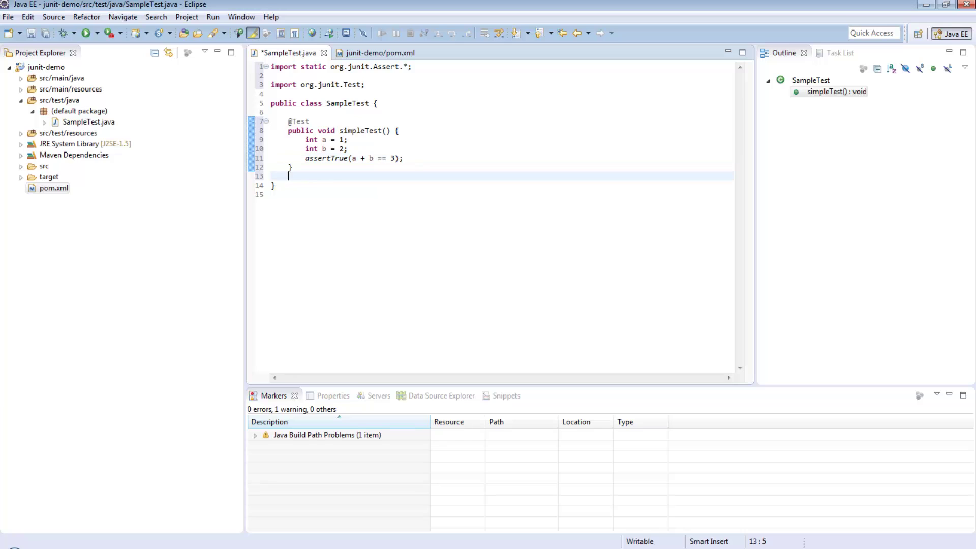
click(293, 167)
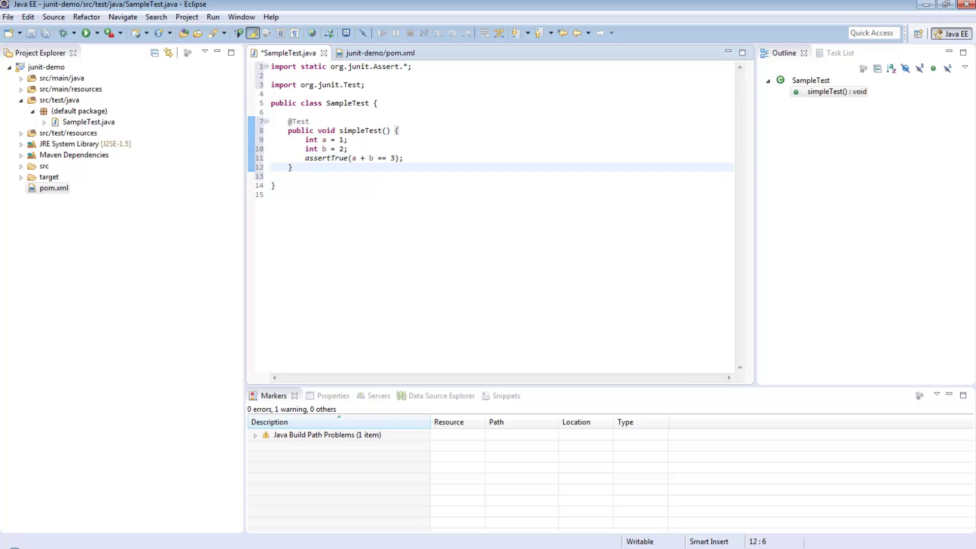
key(ctrl+s)
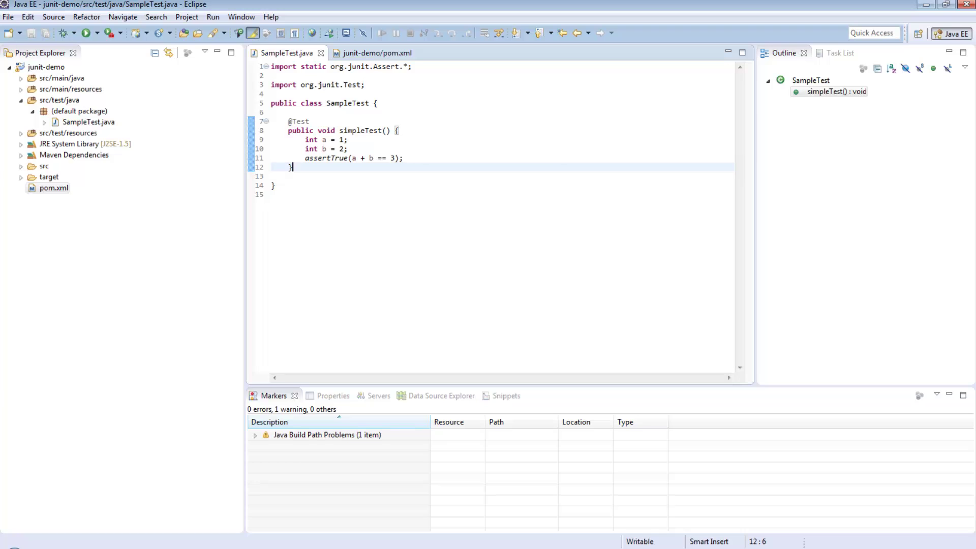
- Run SampleTest as a JUnit Test from the editor's Run As menu
right_click(367, 95)
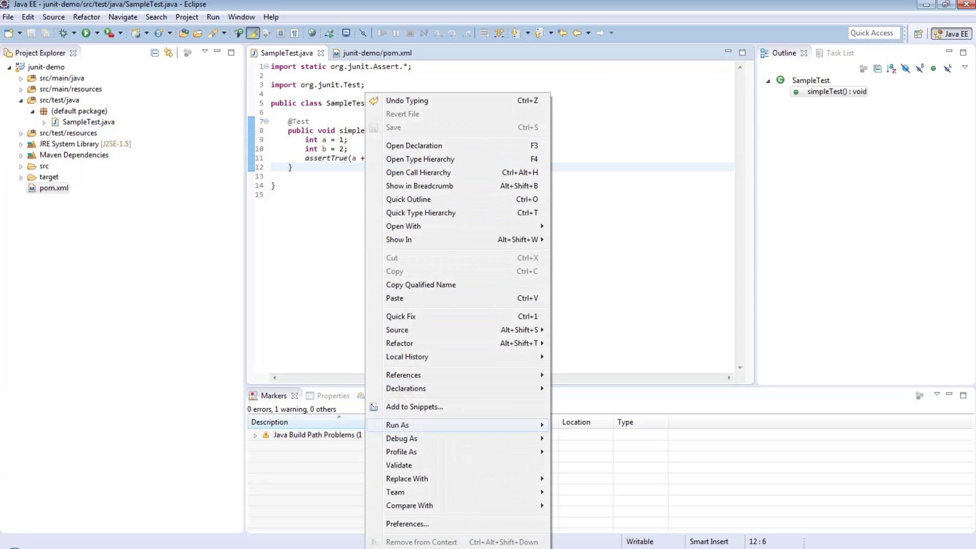
mouse_move(402, 425)
click(584, 426)
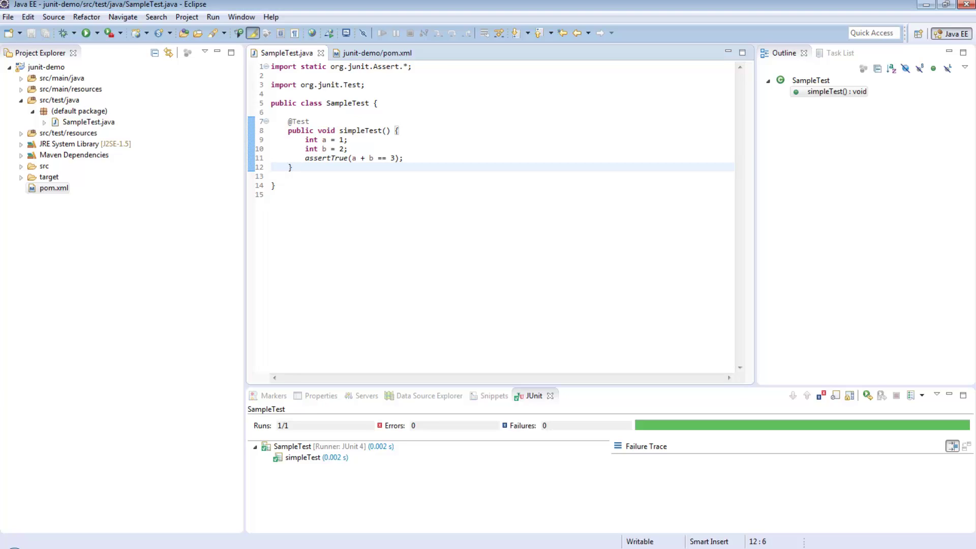
- Open a new Command Prompt window from the taskbar and move it aside
key(alt+Tab)
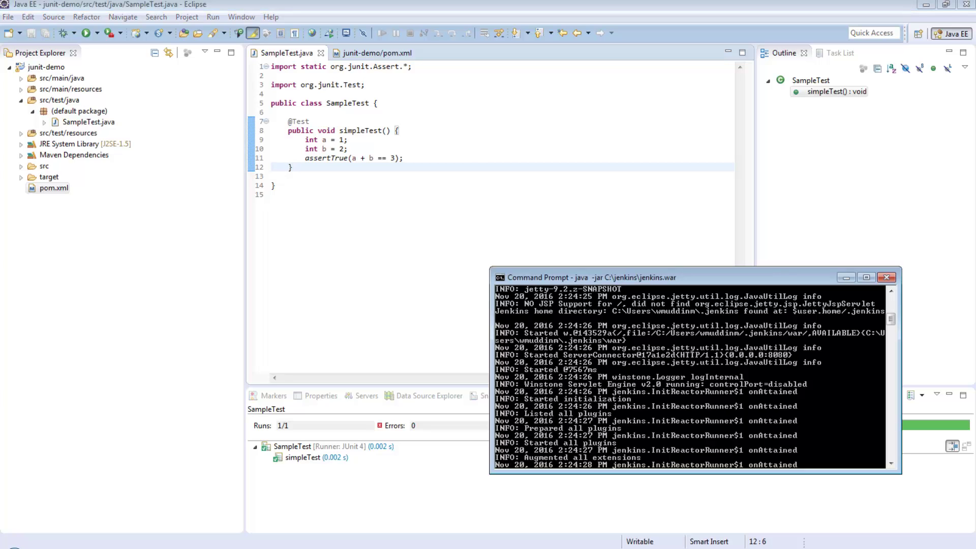
right_click(127, 548)
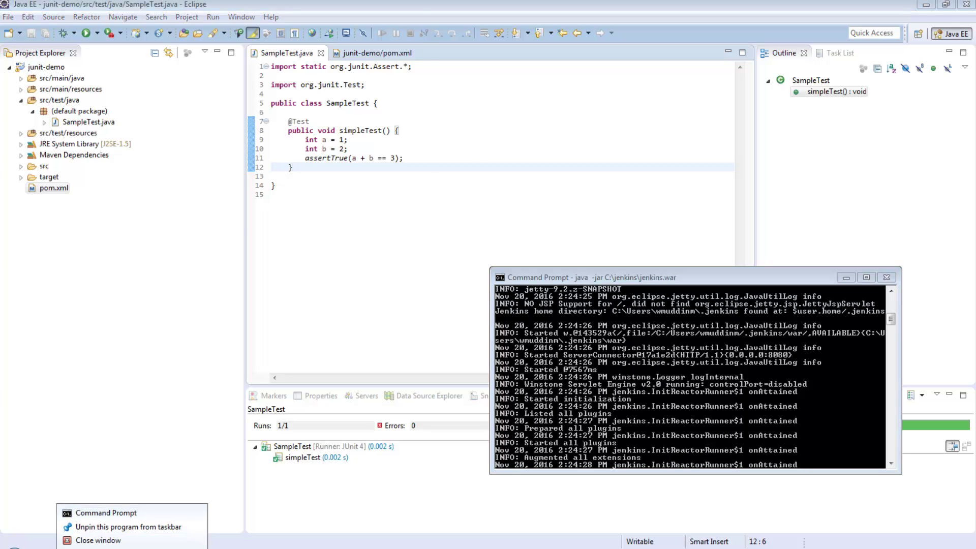
click(101, 514)
drag(219, 24, 246, 253)
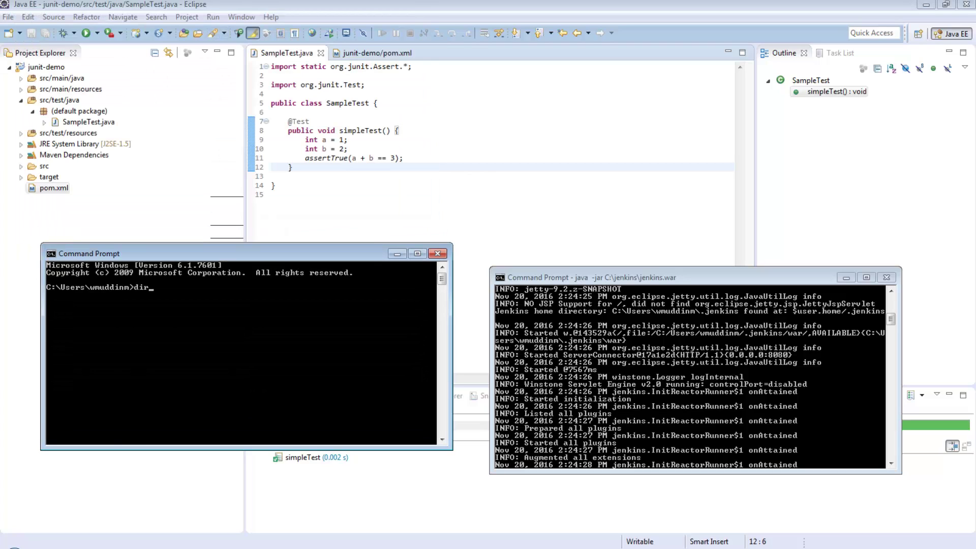
- Change into workspace\junit-demo, listing each folder's contents with dir
key(Return)
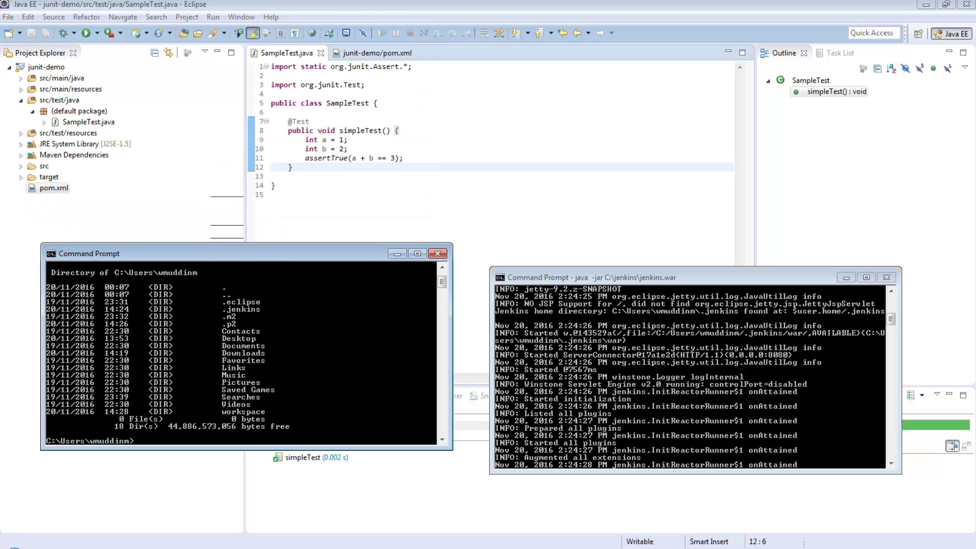
text(cd workspace)
key(Return)
text(dir)
key(Return)
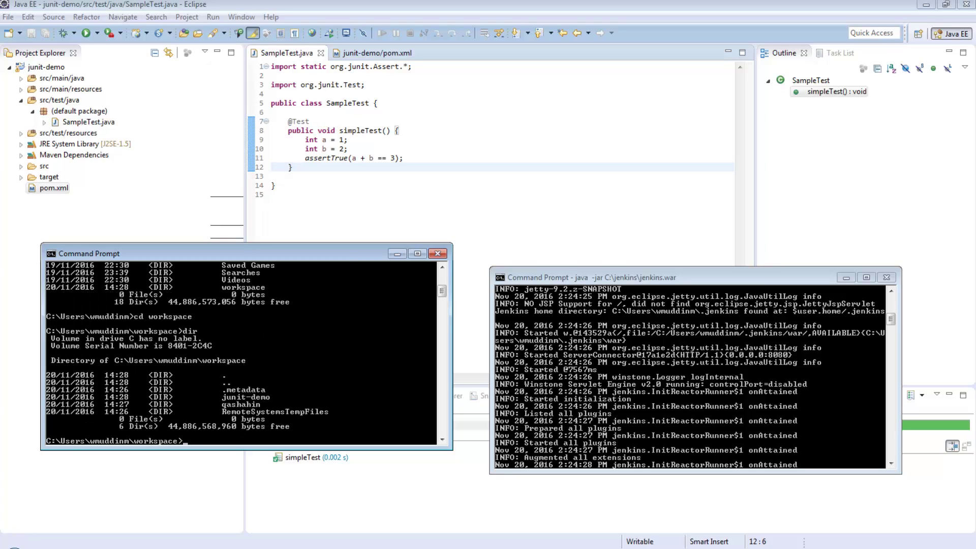
text(cd junit-demo)
key(Return)
text(dir)
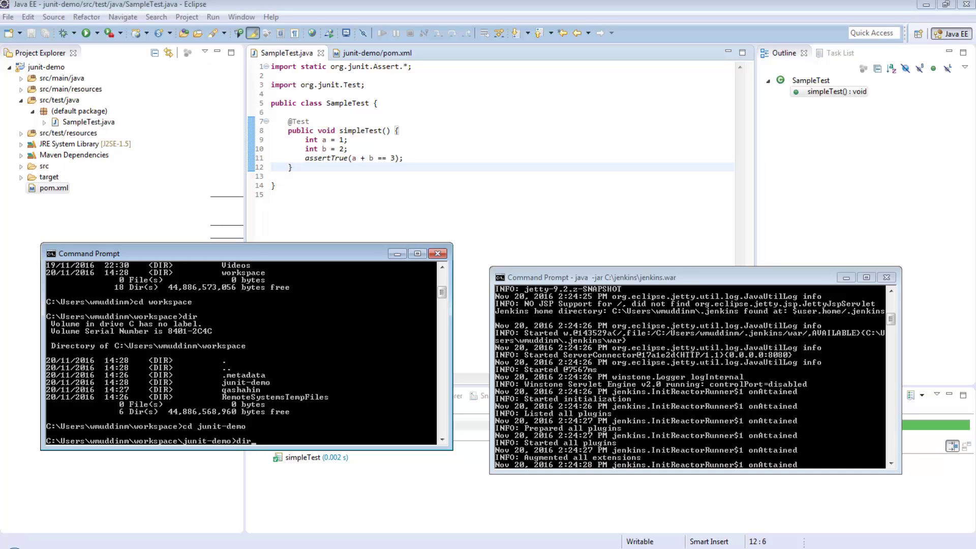
key(Return)
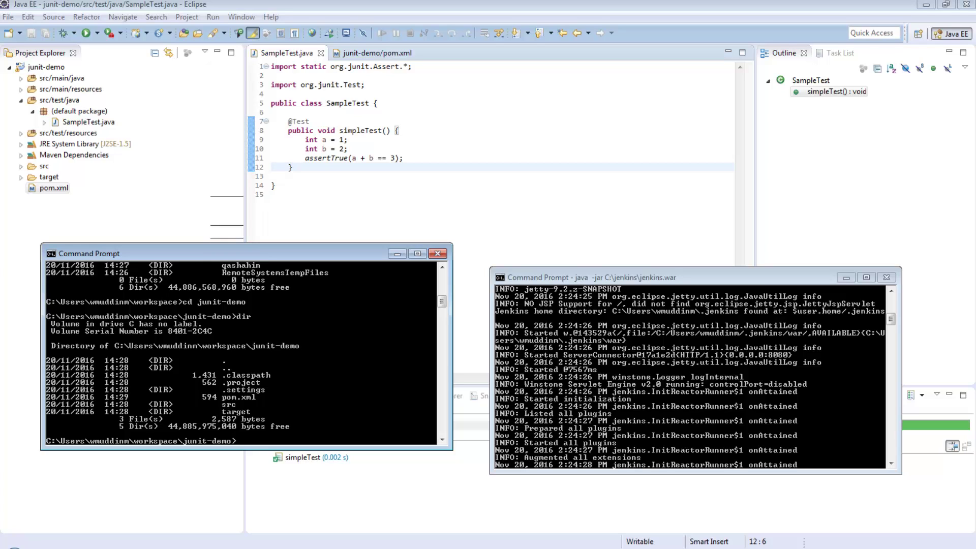
- Run mvn test in the junit-demo folder and enlarge the console
text(mvn test)
key(Return)
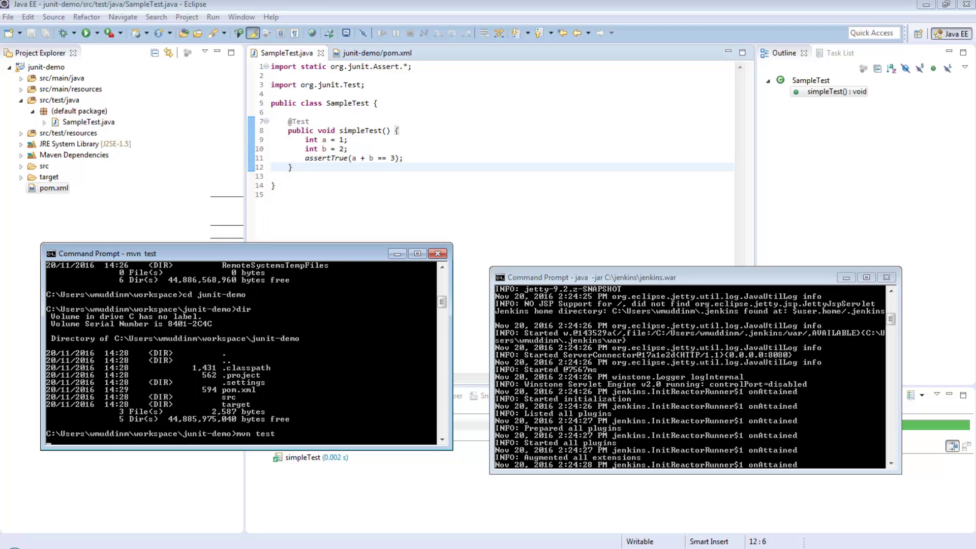
drag(244, 244, 244, 32)
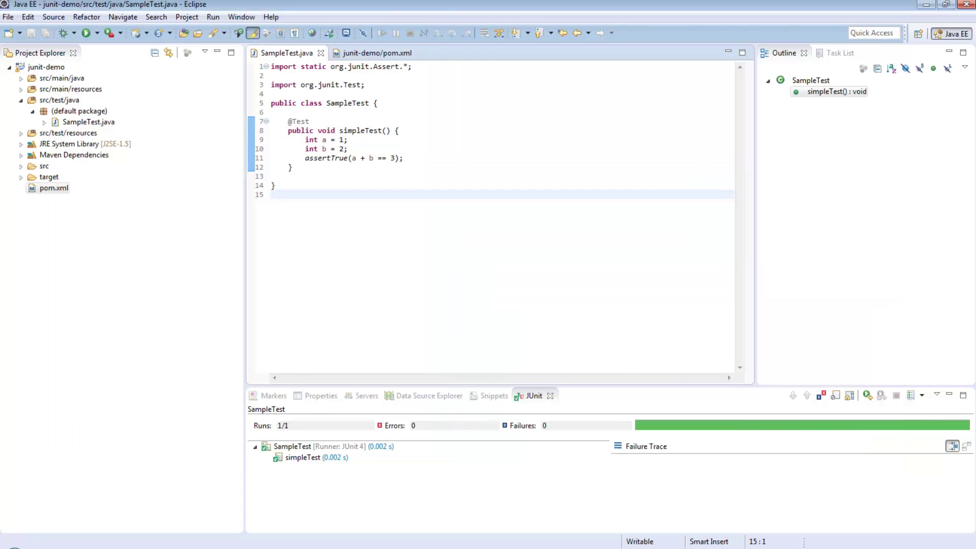
- Duplicate the simpleTest method below the original
drag(288, 121, 293, 168)
key(ctrl+c)
click(293, 168)
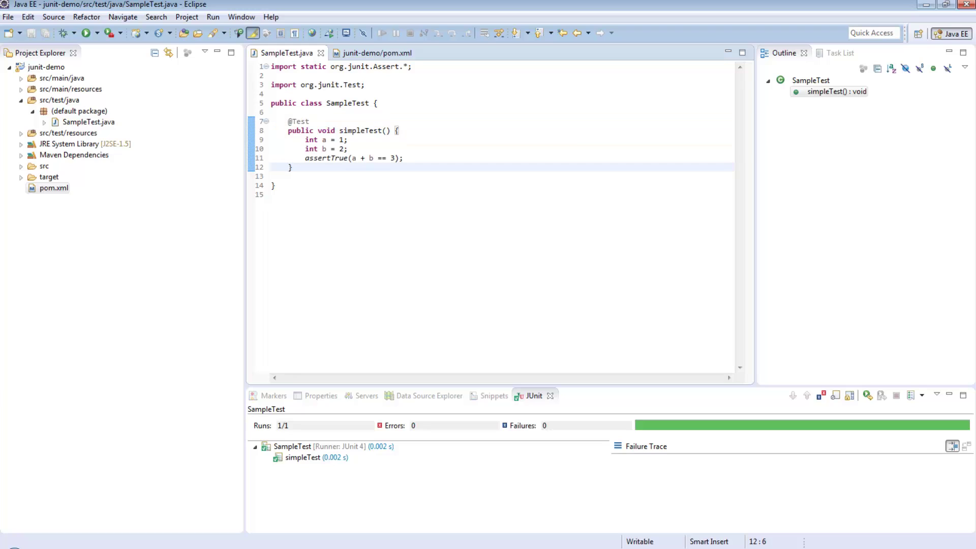
key(Return)
key(Return)
key(ctrl+v)
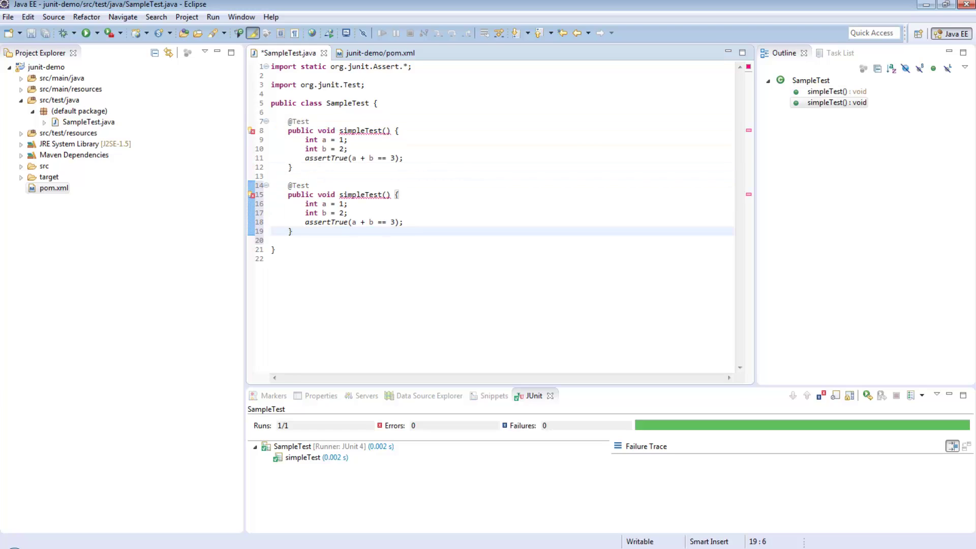
- Rename the two methods to simpleTestPass and simpleTestFail
click(383, 131)
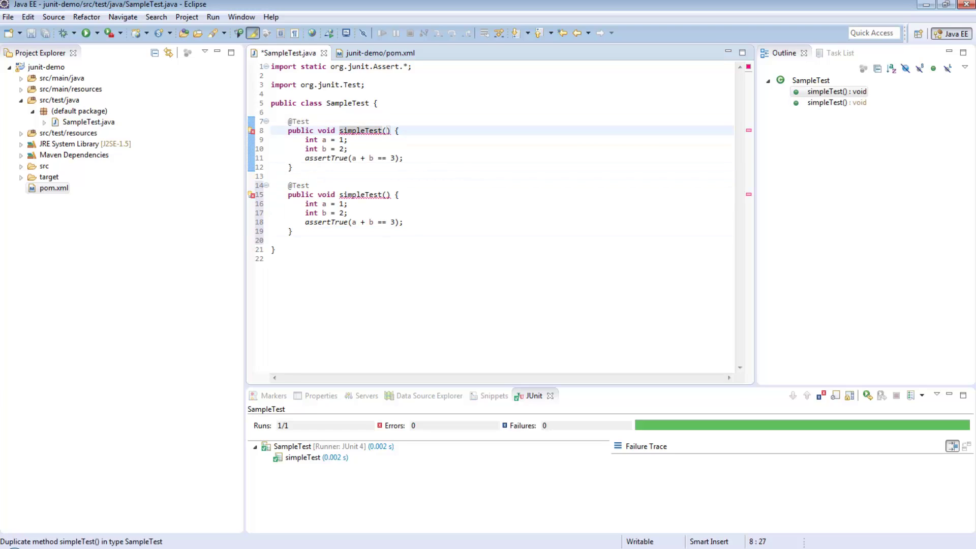
text(One)
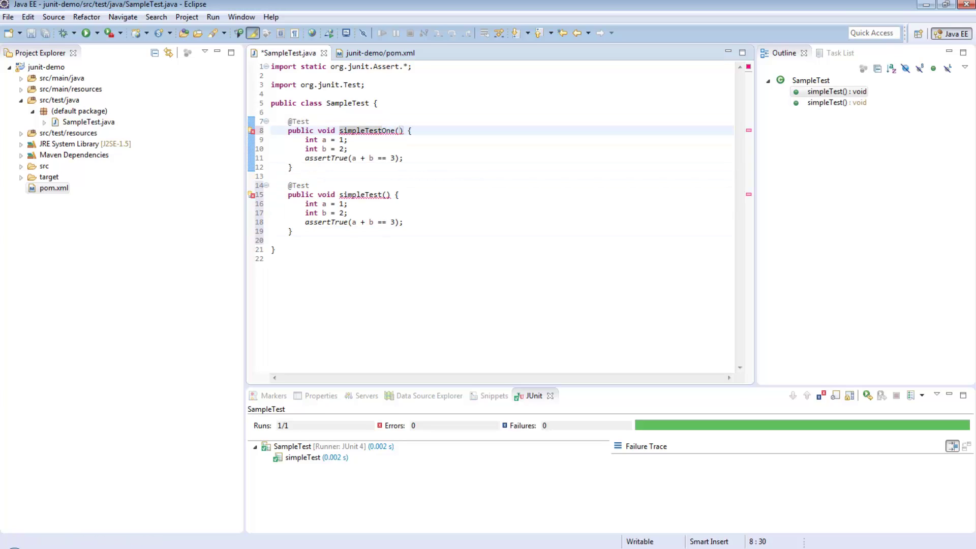
key(BackSpace)
key(BackSpace)
text(Pass)
click(383, 195)
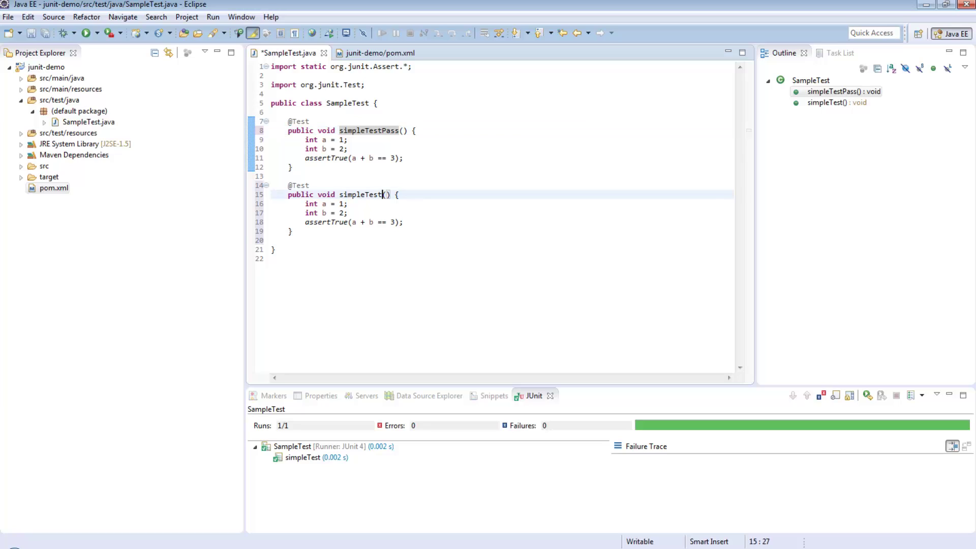
text(Fail)
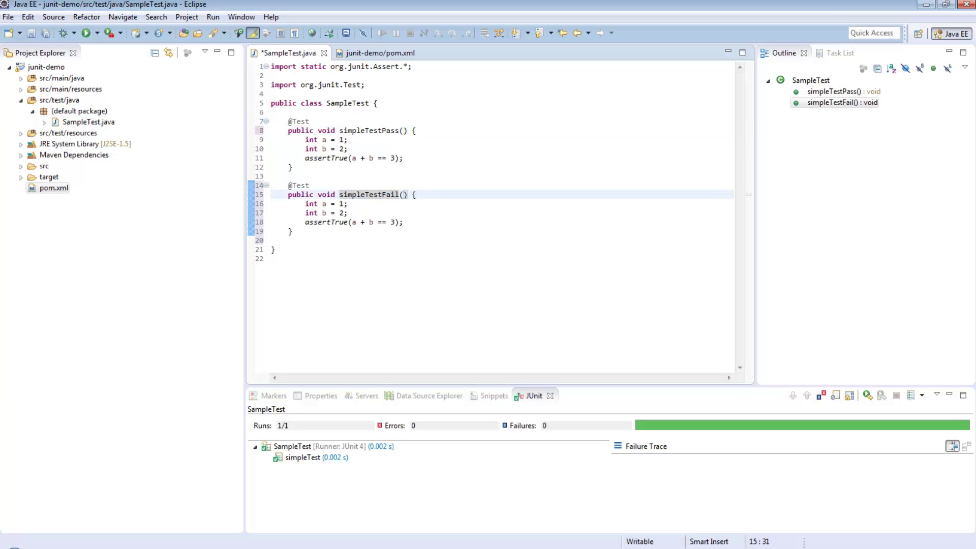
- Change the expected value in simpleTestFail's assertion from 3 to 4
click(392, 222)
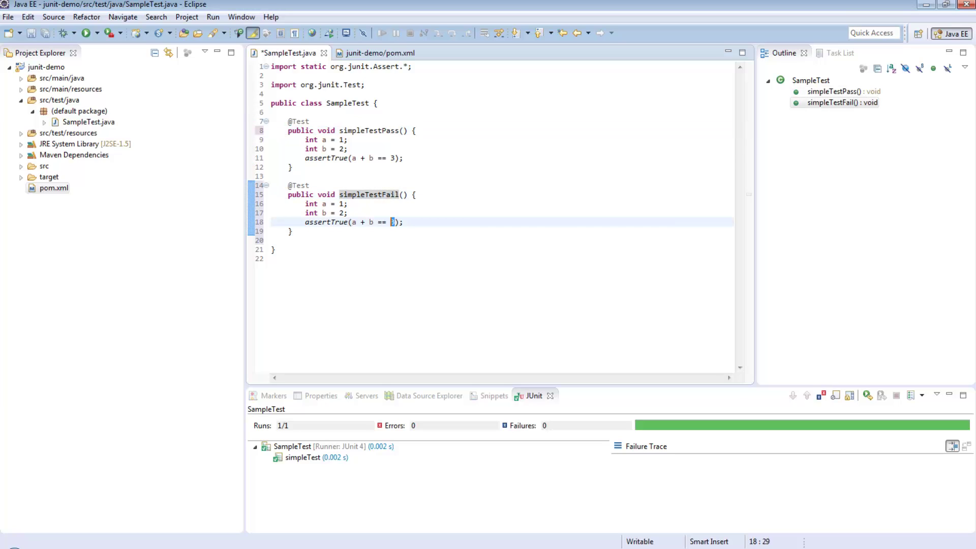
text(4)
key(End)
click(344, 204)
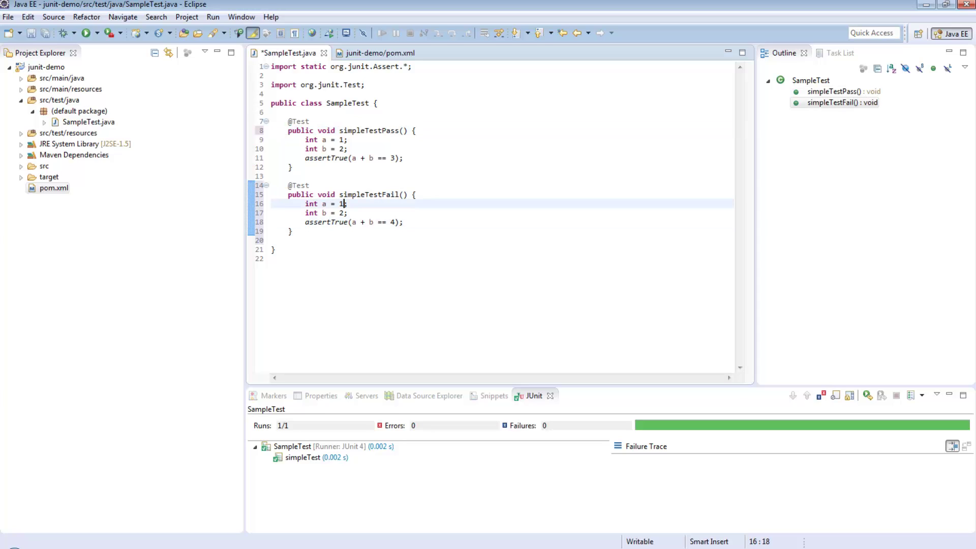
click(344, 213)
click(293, 167)
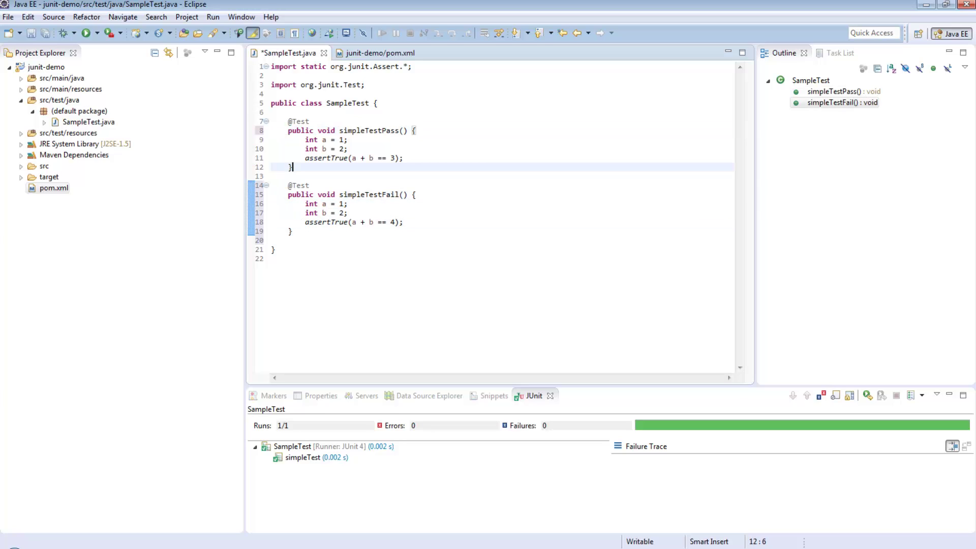
drag(293, 231, 272, 185)
- Save SampleTest.java and run it as a JUnit Test
click(288, 176)
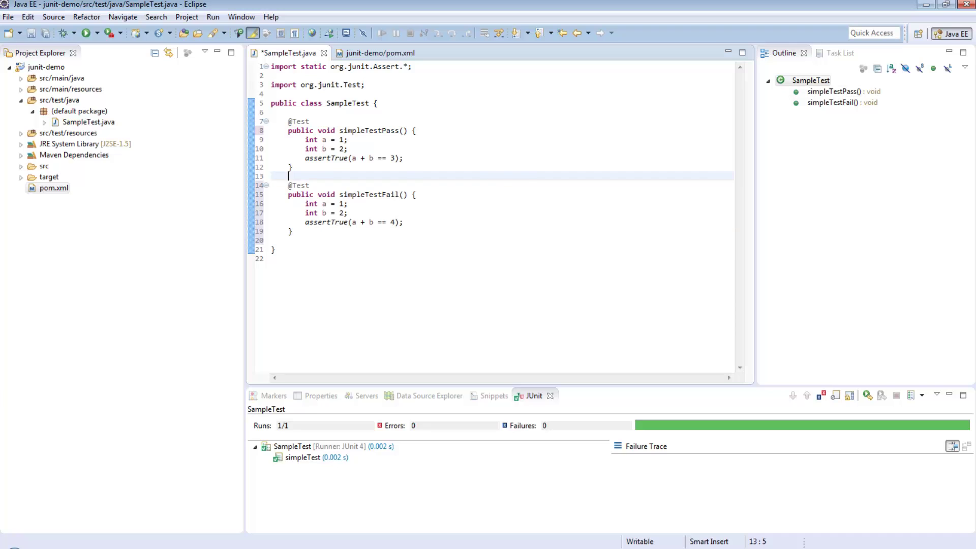
right_click(325, 176)
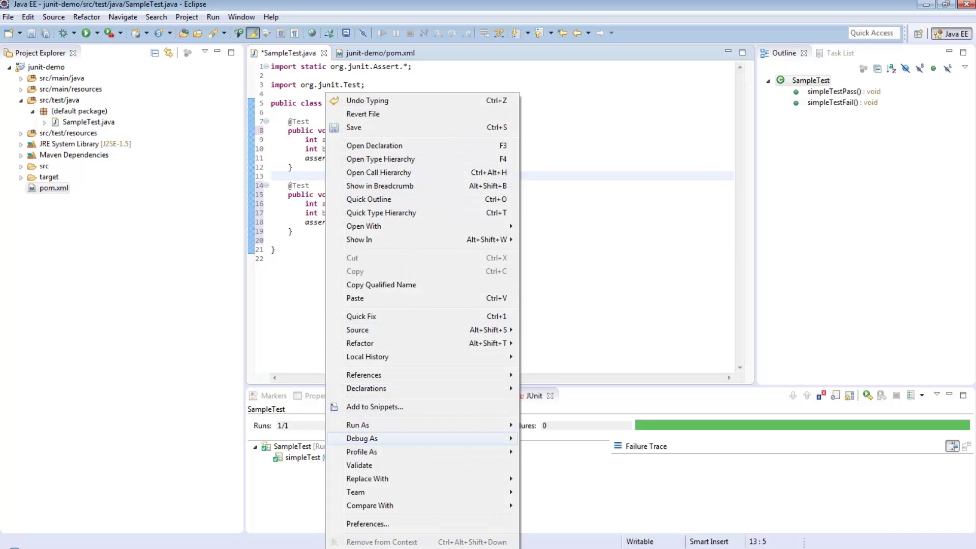
mouse_move(381, 426)
click(562, 424)
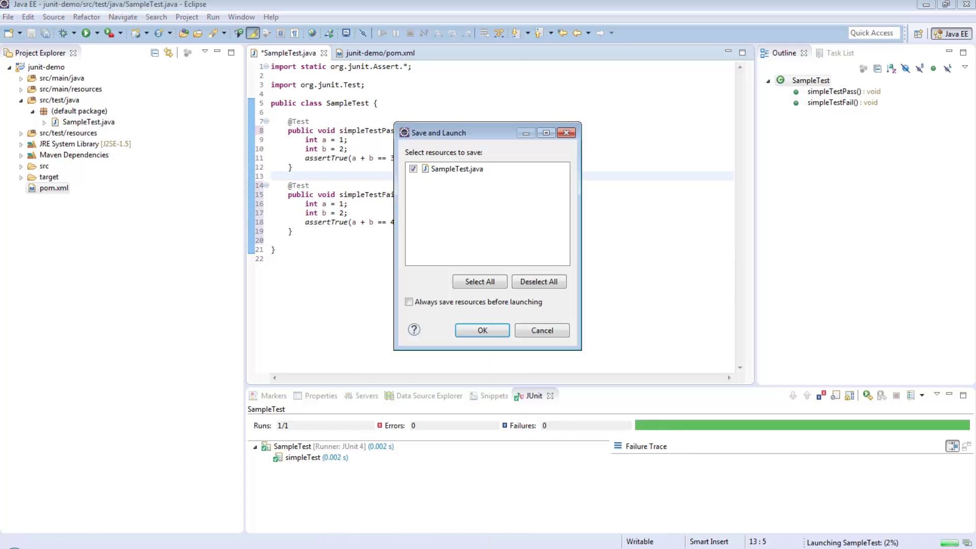
click(482, 331)
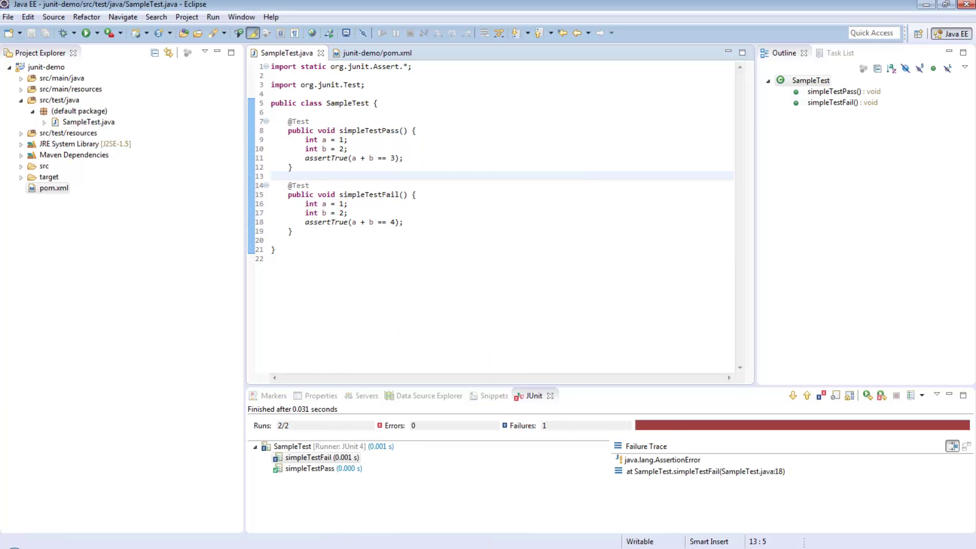
- Review the results: simpleTestPass passes, simpleTestFail shows its failure trace
click(317, 469)
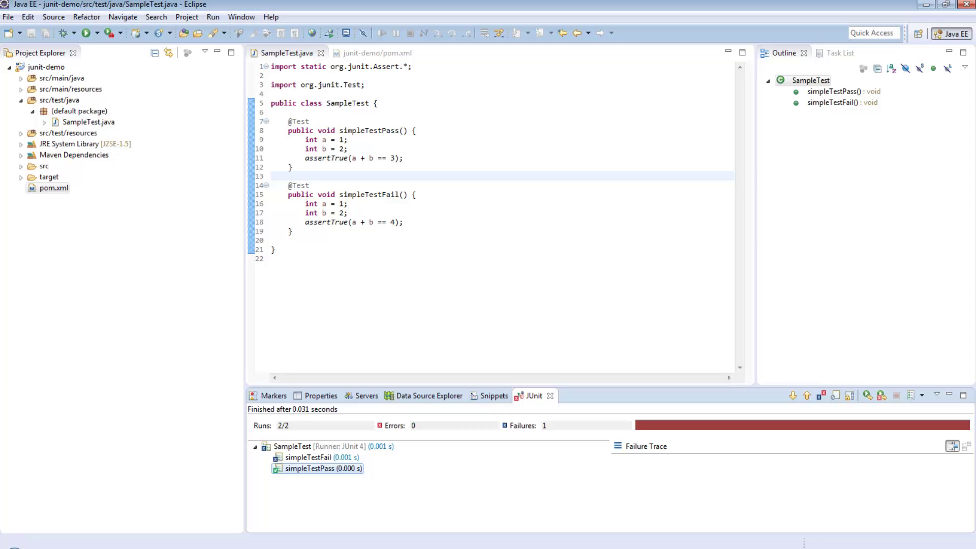
click(308, 457)
click(288, 240)
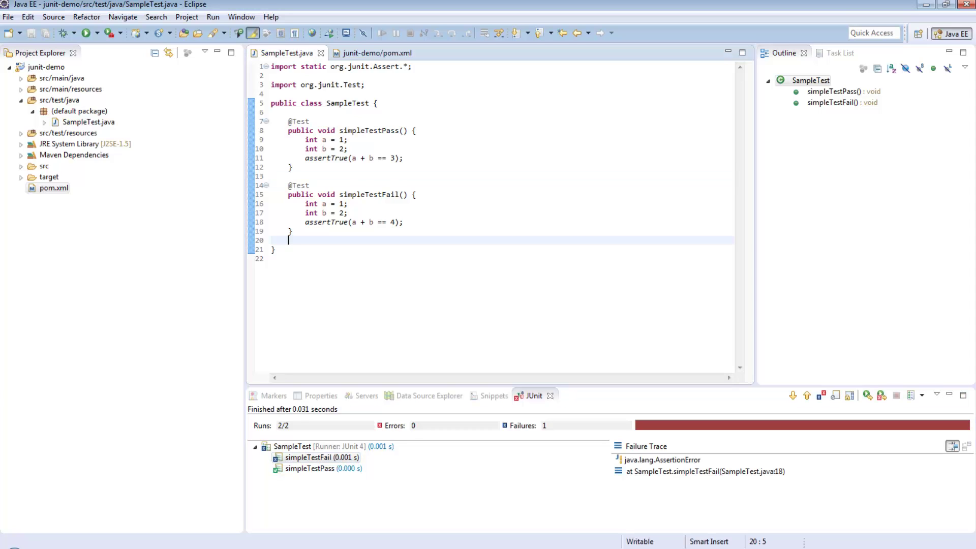
- Recall the mvn test command in the project's Command Prompt
click(131, 548)
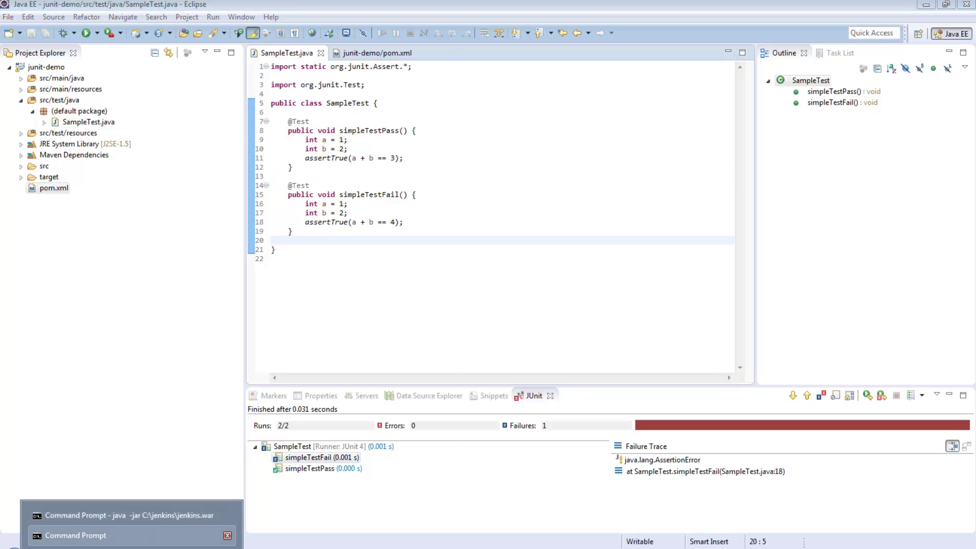
click(75, 535)
key(Up)
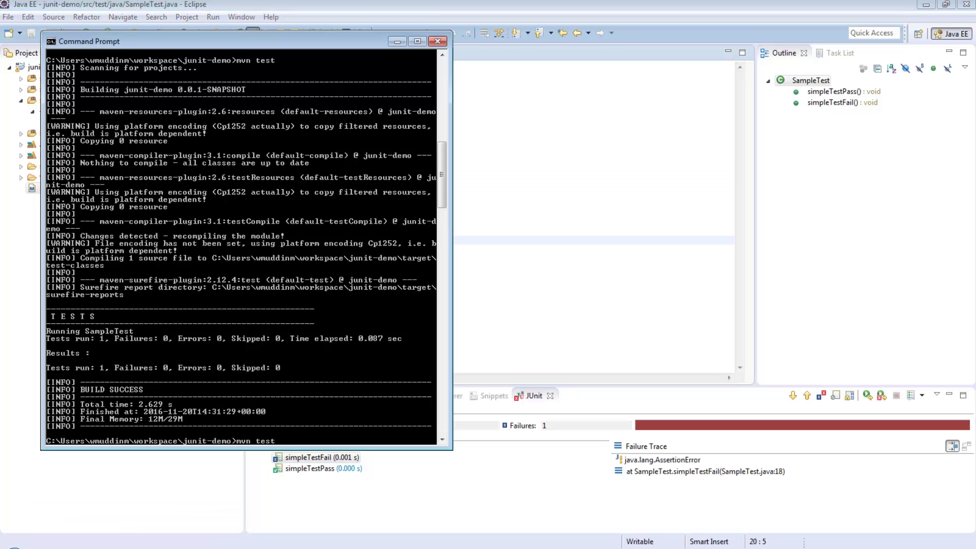
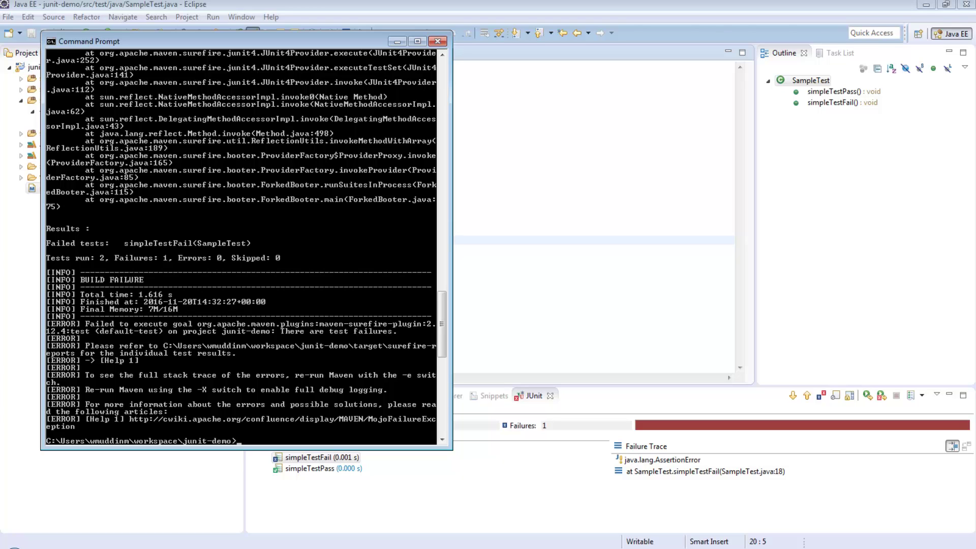
- Switch from the Command Prompt to Firefox, showing the MVNRepository JUnit 4.12 page
key(alt+Tab)
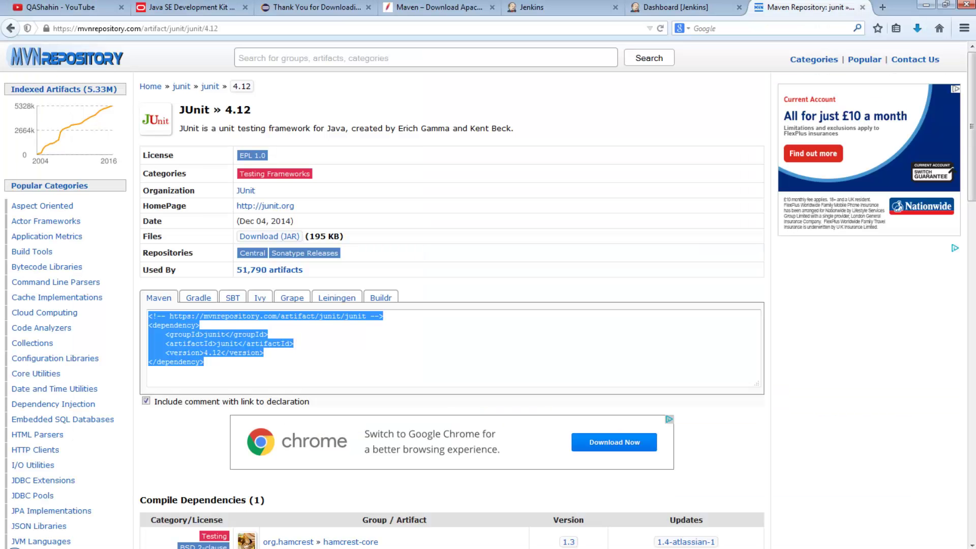
- Bring up the local Jenkins dashboard tab in Firefox
click(559, 7)
click(681, 8)
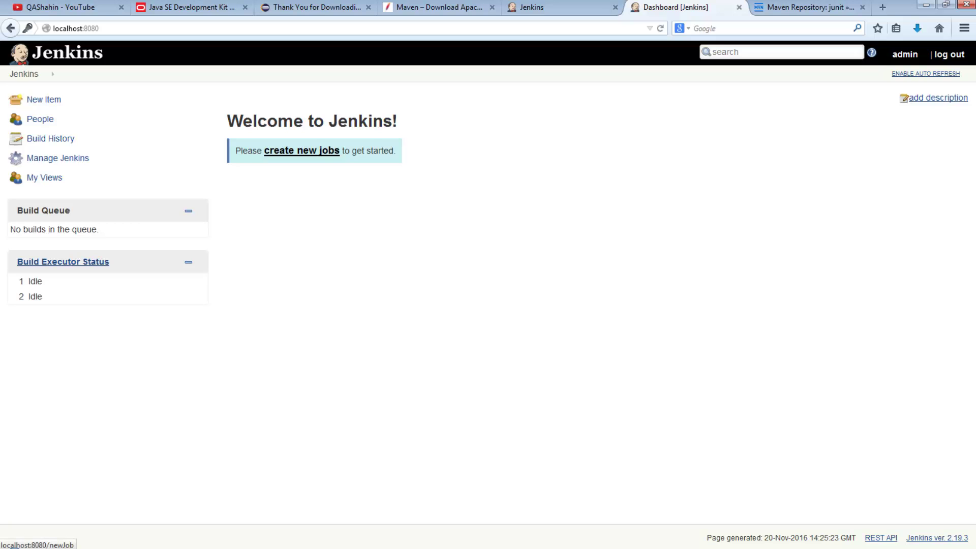
- Create a Jenkins freestyle project named JUnit-Demo and open its configuration
click(44, 99)
click(349, 136)
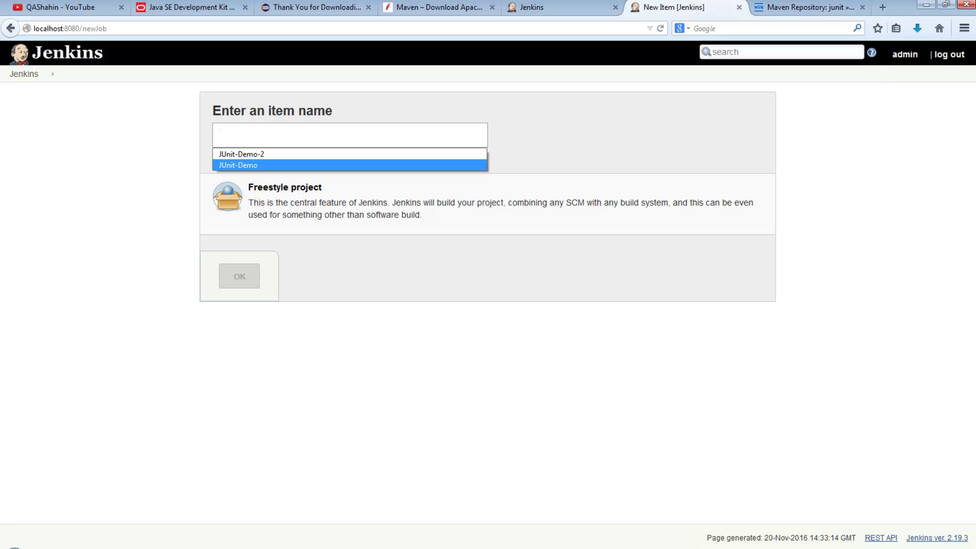
click(238, 166)
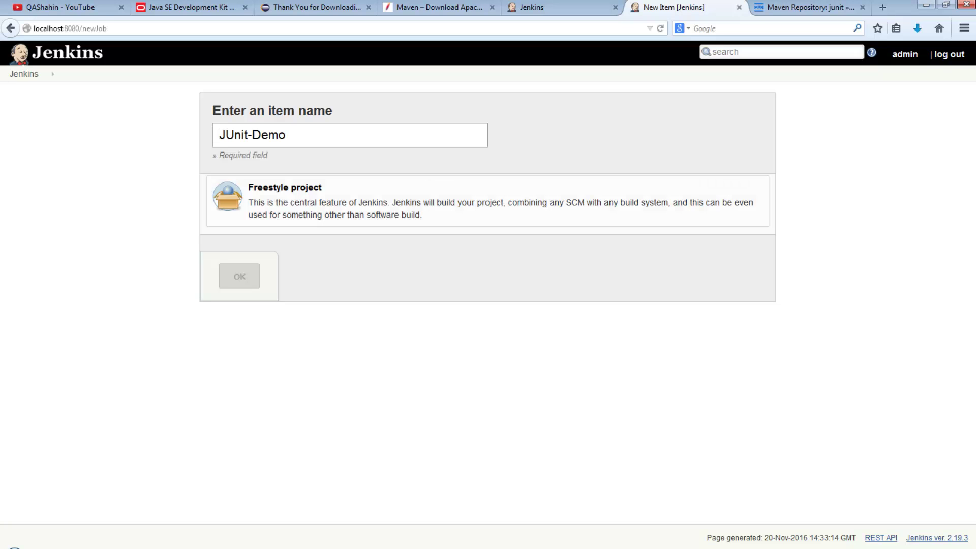
click(305, 201)
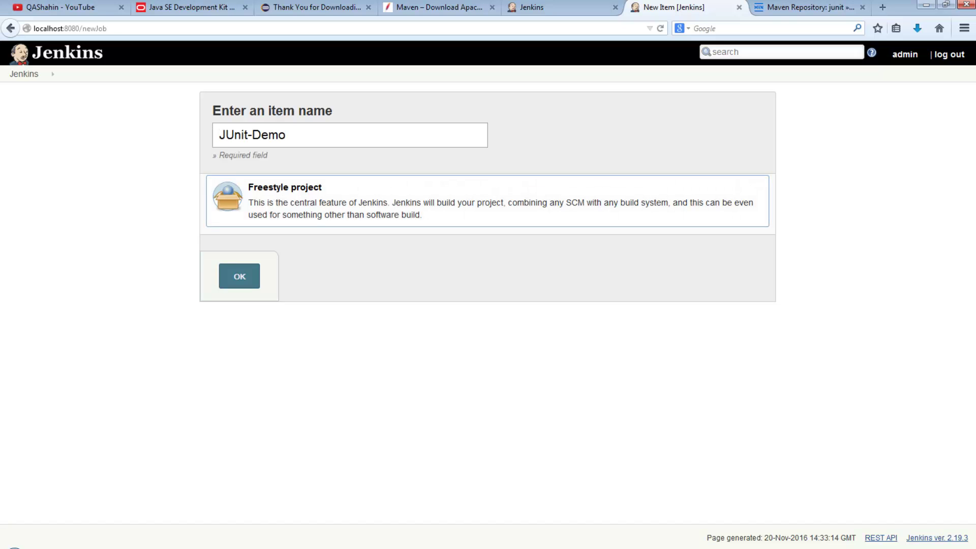
click(240, 277)
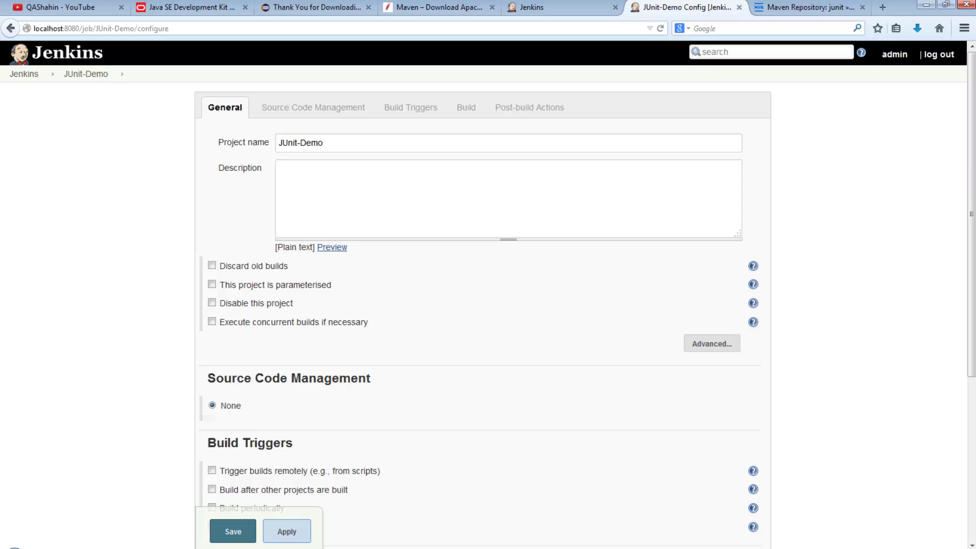
- Add an Invoke top-level Maven targets build step to the JUnit-Demo job
scroll(483, 305, down, 5)
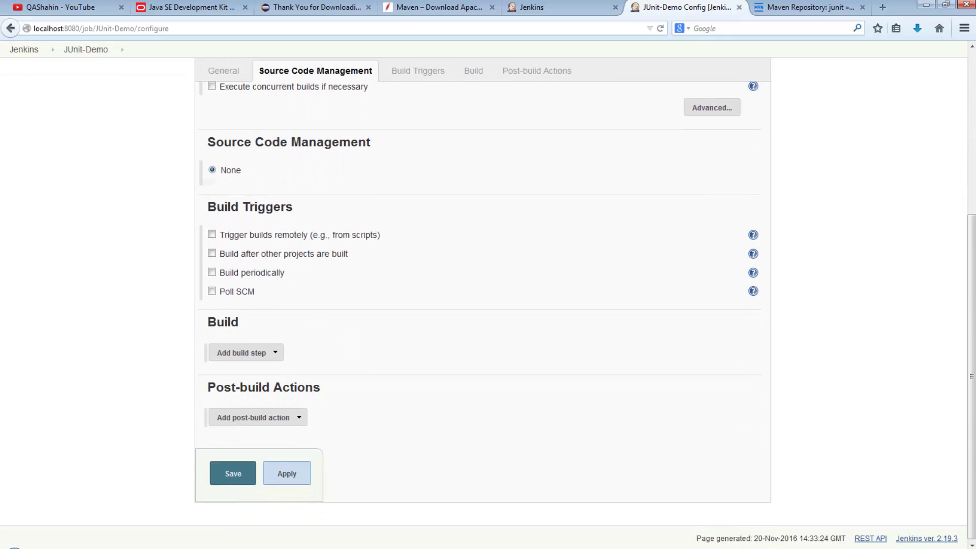
click(242, 351)
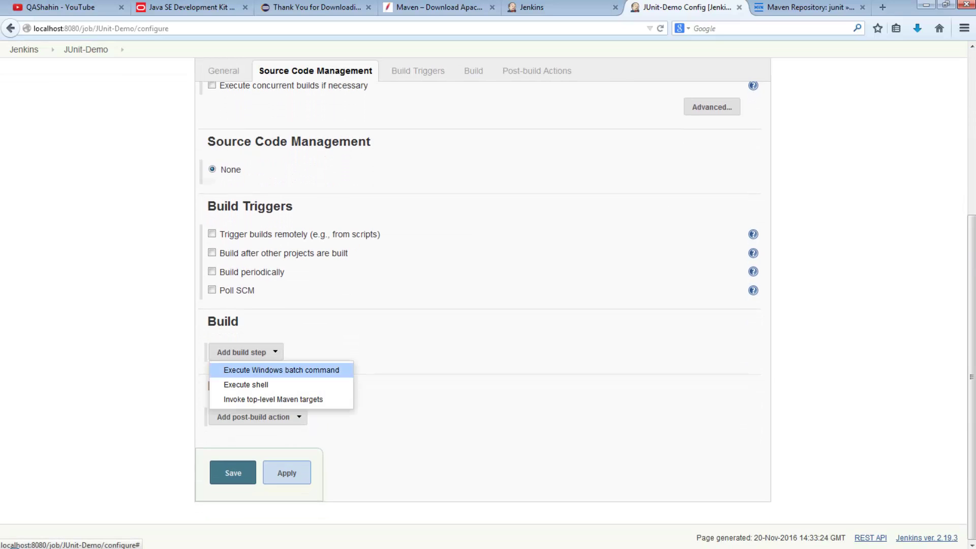
click(273, 399)
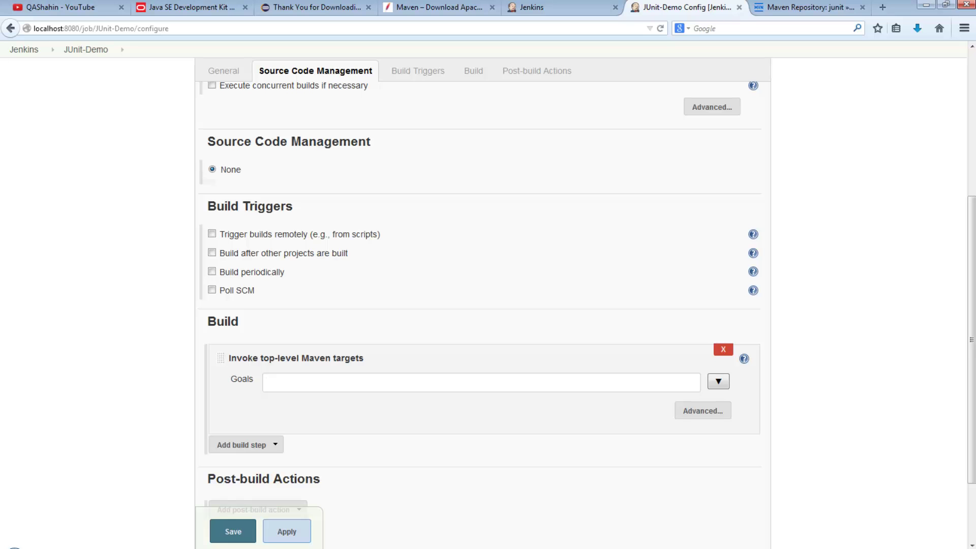
click(102, 535)
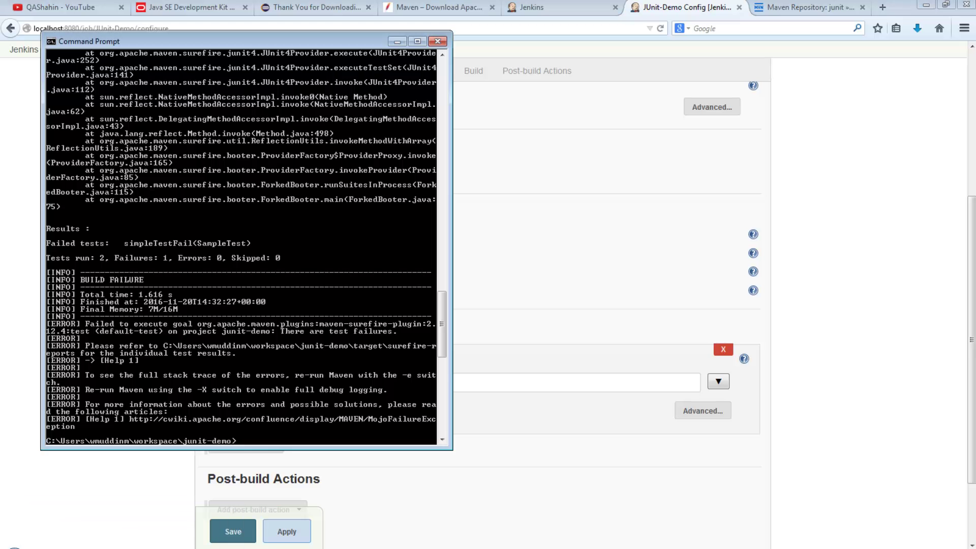
scroll(242, 247, up, 9)
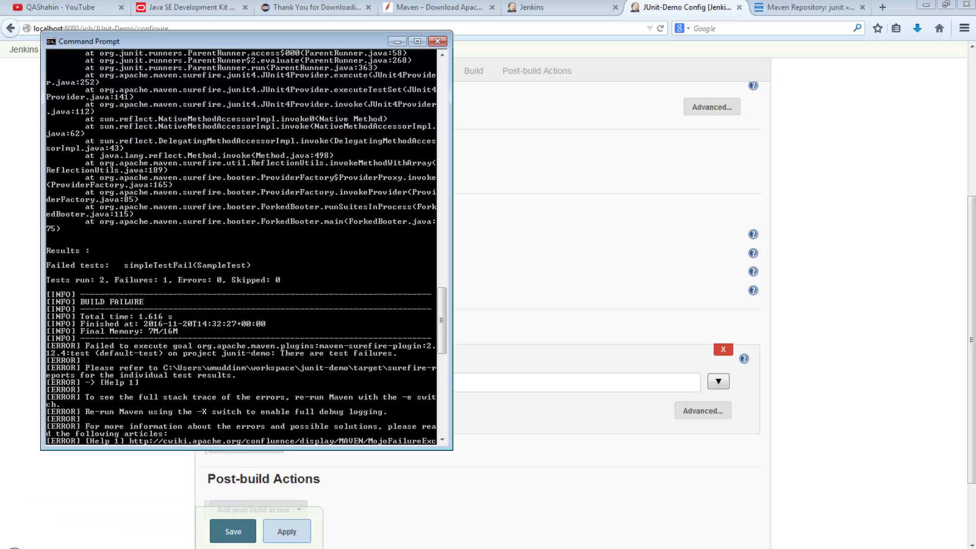
scroll(242, 247, up, 17)
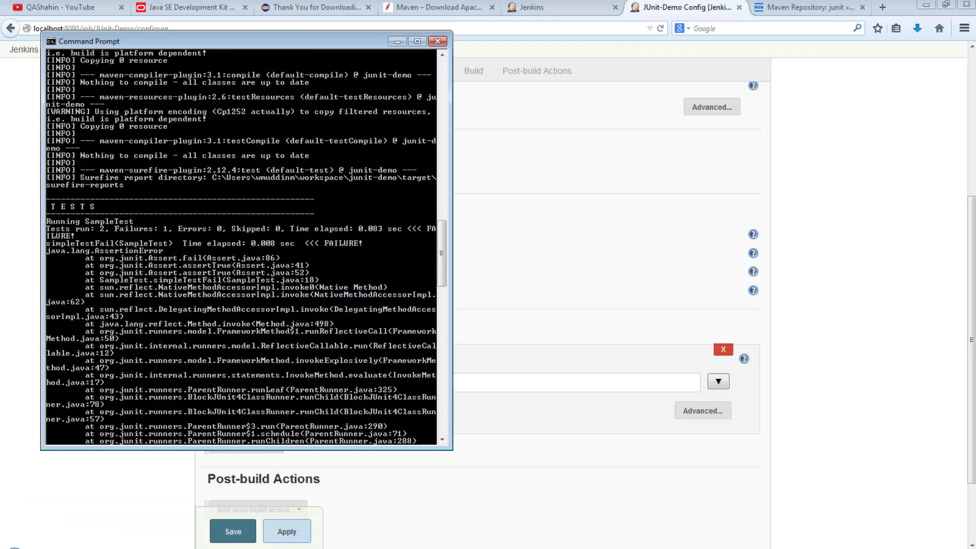
scroll(241, 247, up, 17)
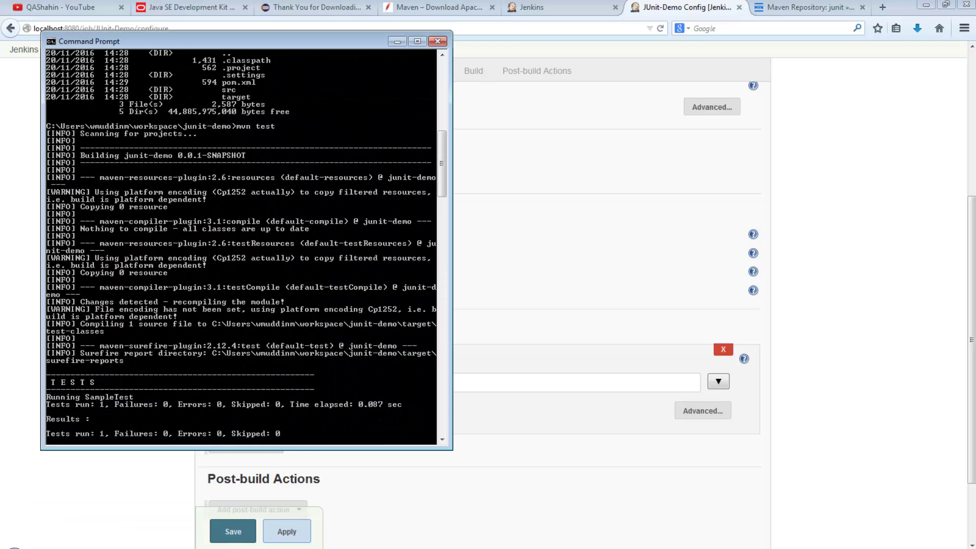
key(alt+Tab)
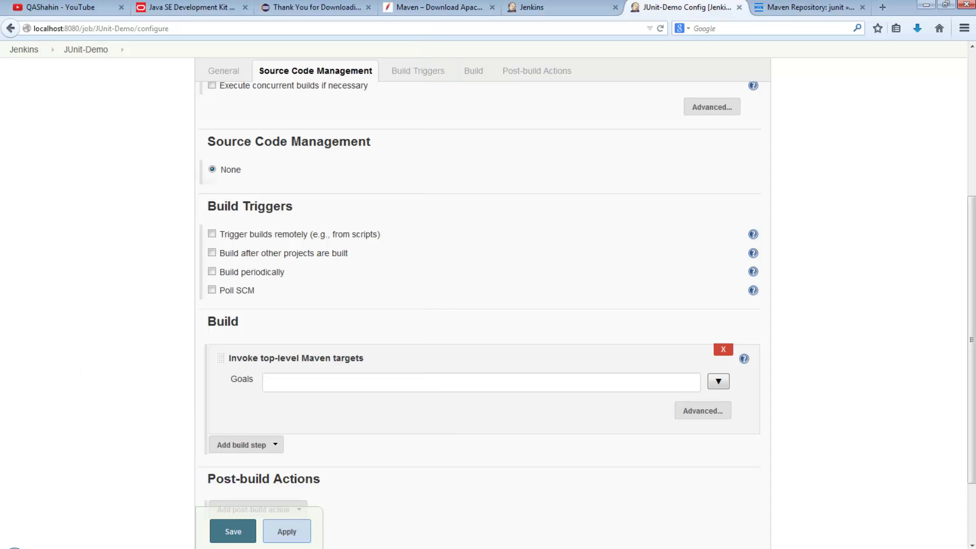
- Set the Maven step's goal to test and expand its Advanced settings
text(mvn test)
key(ctrl+Left)
key(shift+Home)
key(BackSpace)
click(703, 411)
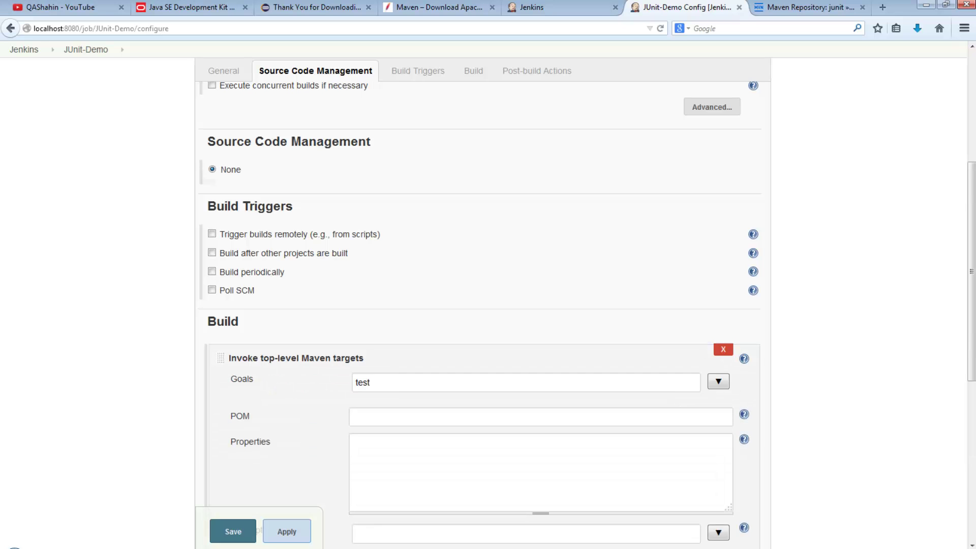
scroll(488, 305, down, 3)
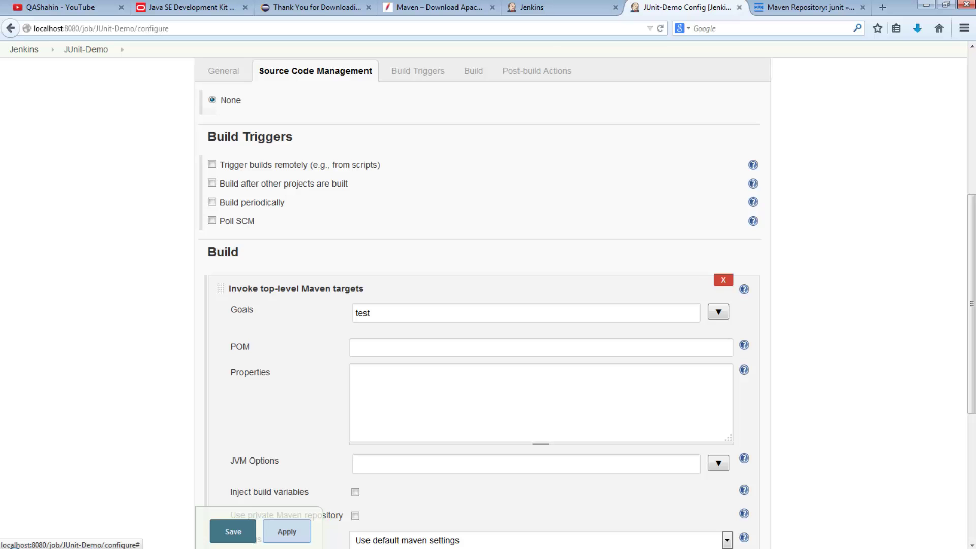
key(alt+Tab)
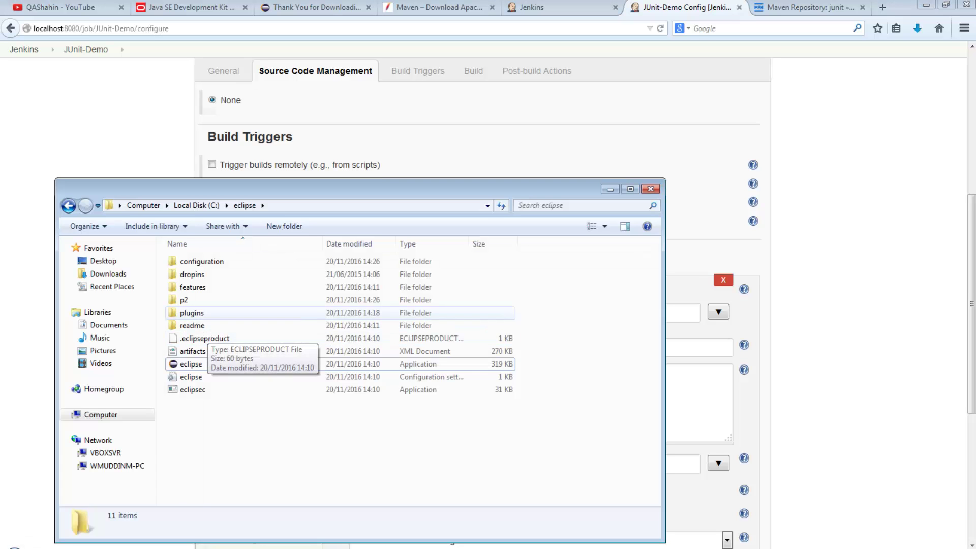
- Locate the junit-demo folder under C:\Users\user\workspace and copy its full path
click(196, 206)
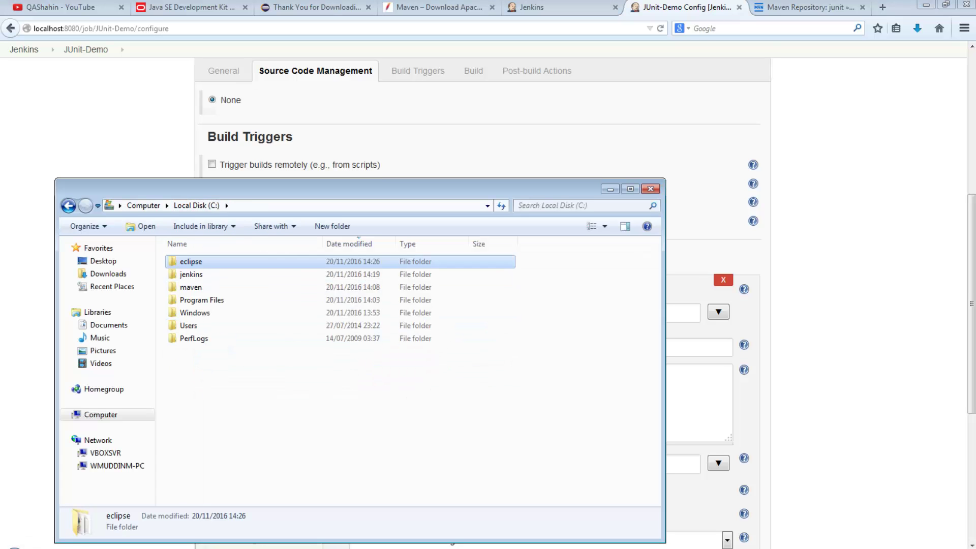
click(204, 338)
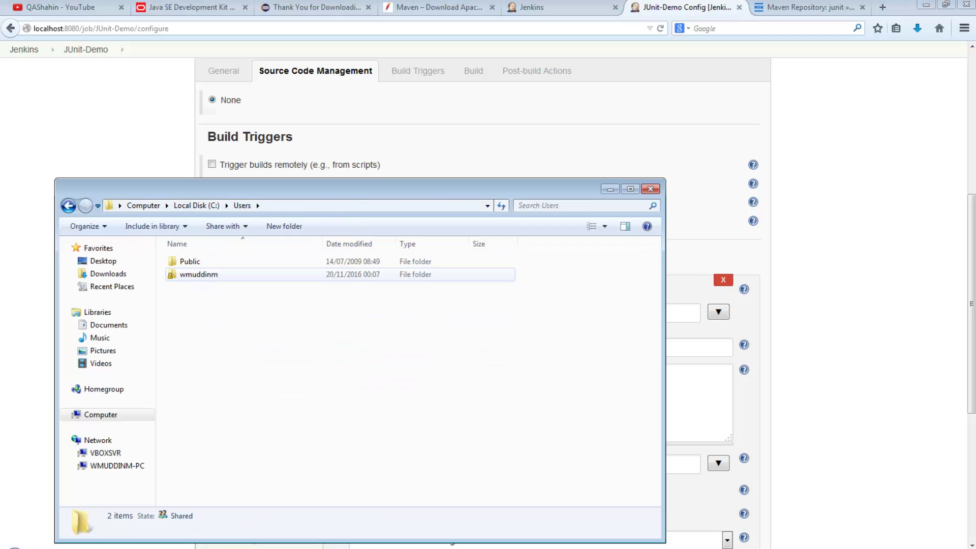
double_click(193, 274)
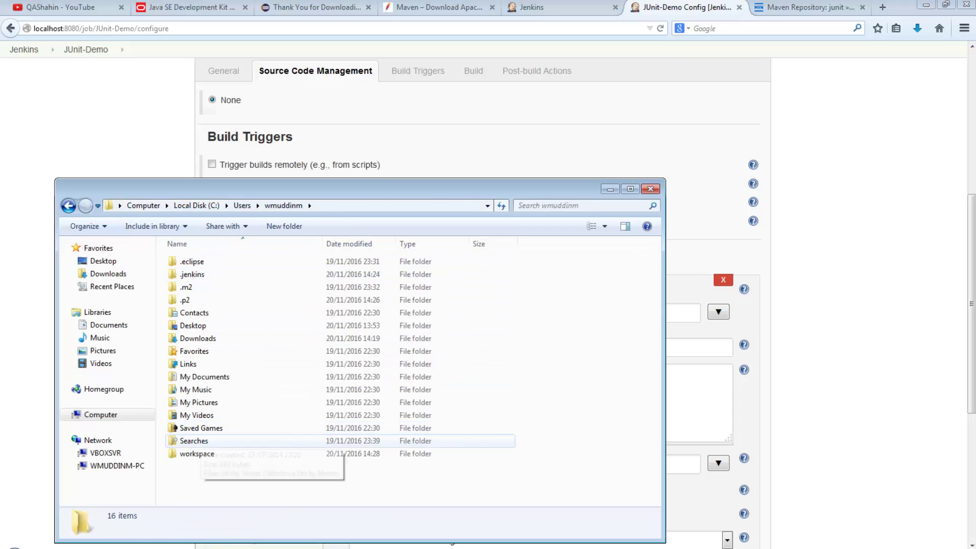
double_click(197, 454)
click(199, 274)
double_click(199, 275)
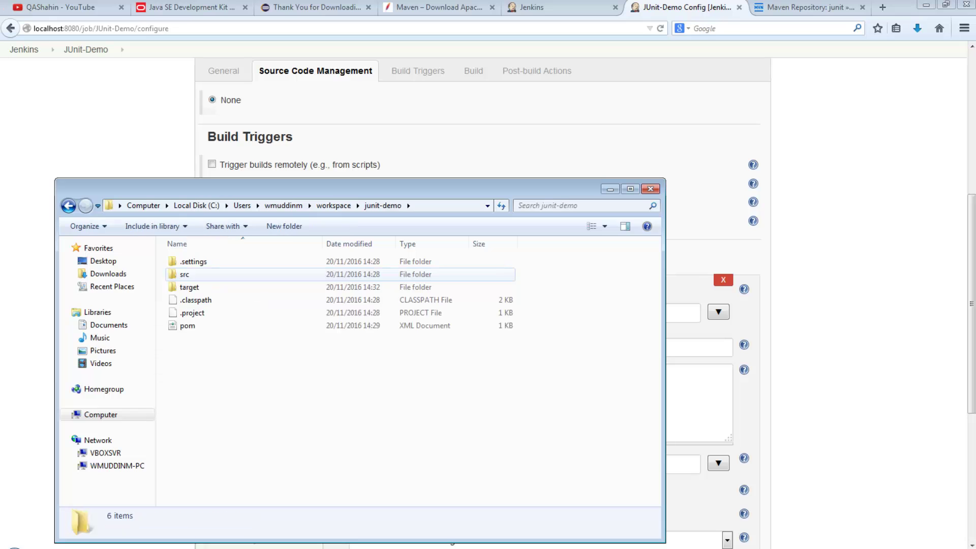
click(188, 325)
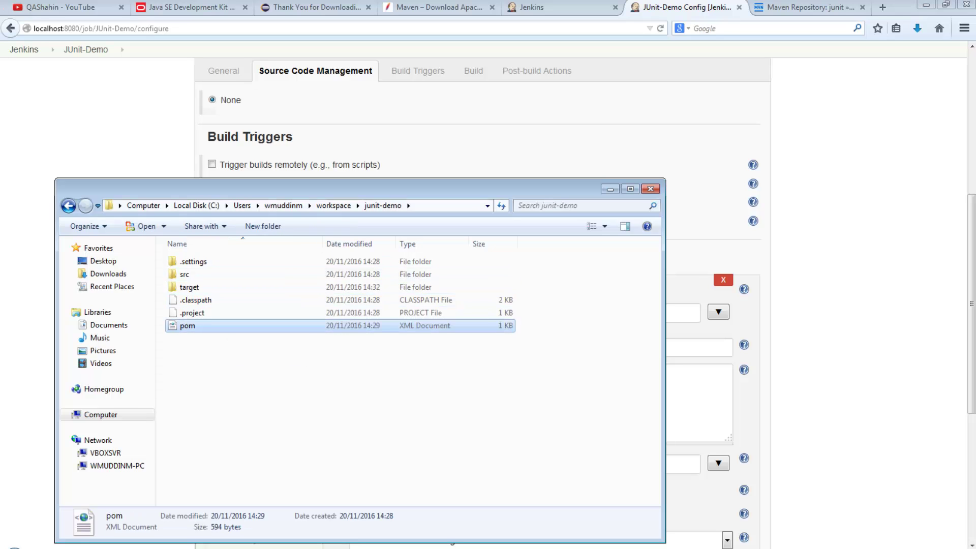
click(447, 205)
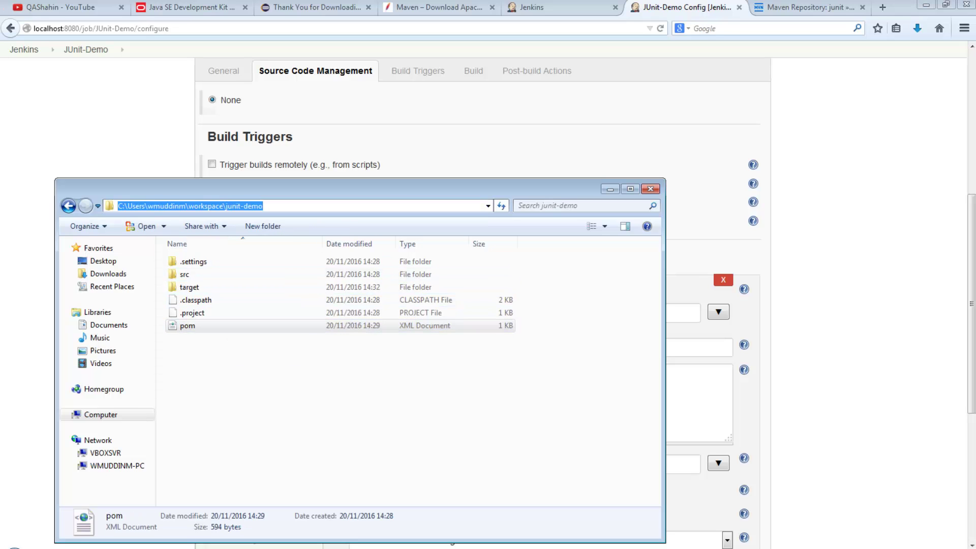
click(610, 189)
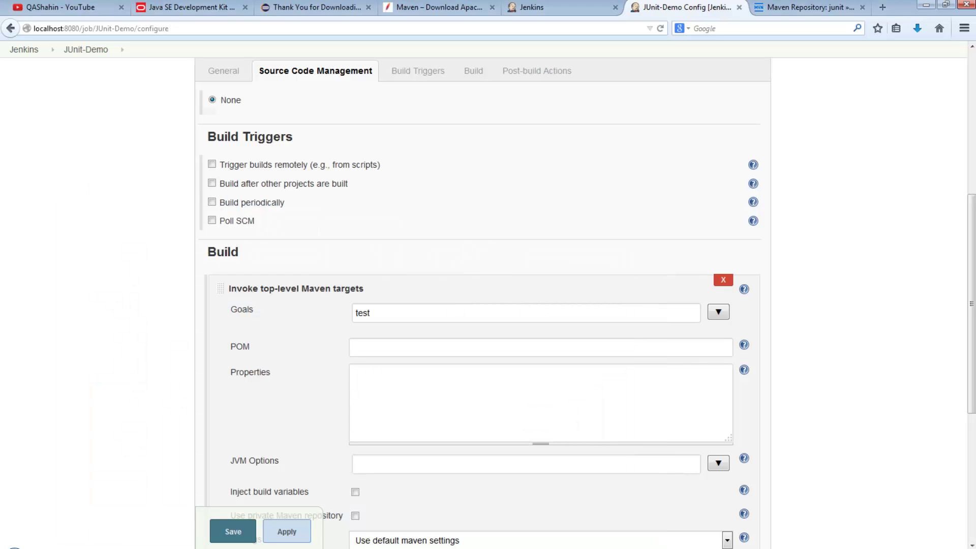
- Paste the junit-demo folder path as the POM, save the job, and return to the dashboard
key(ctrl+v)
scroll(488, 305, down, 5)
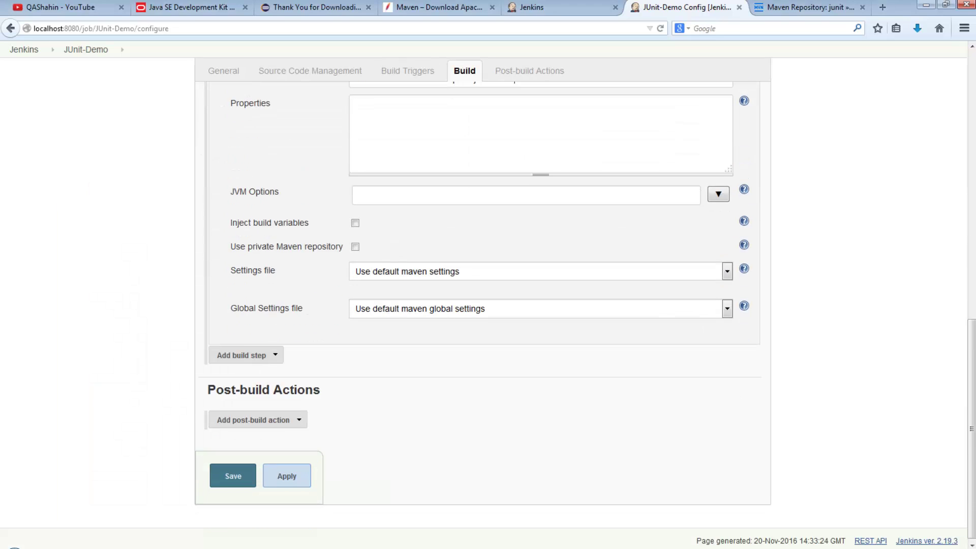
click(233, 472)
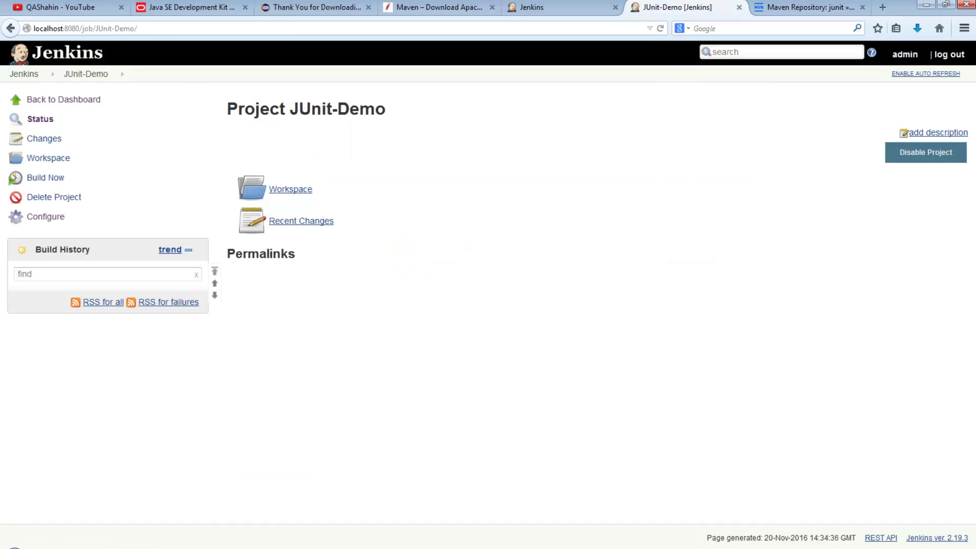
click(24, 74)
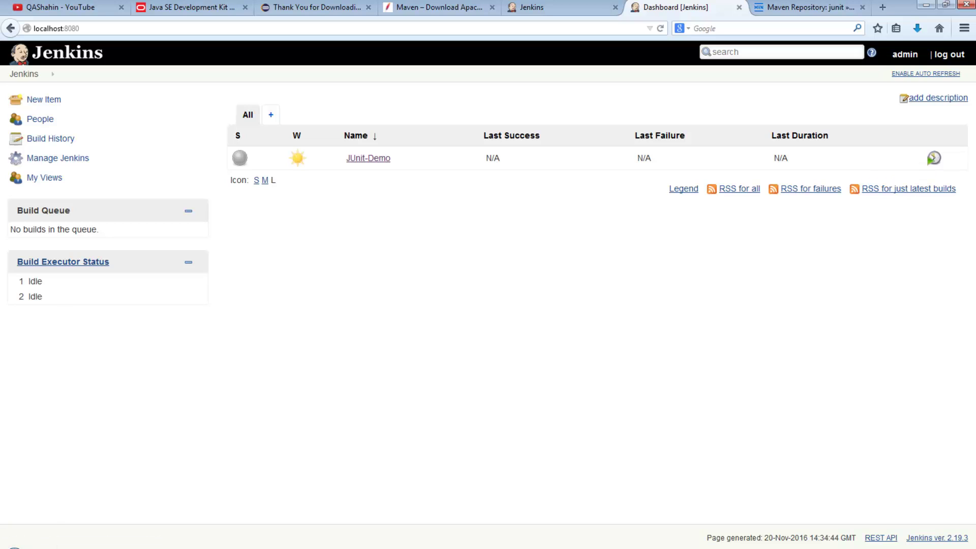
- Run the first JUnit-Demo build and enable dashboard auto refresh
click(934, 159)
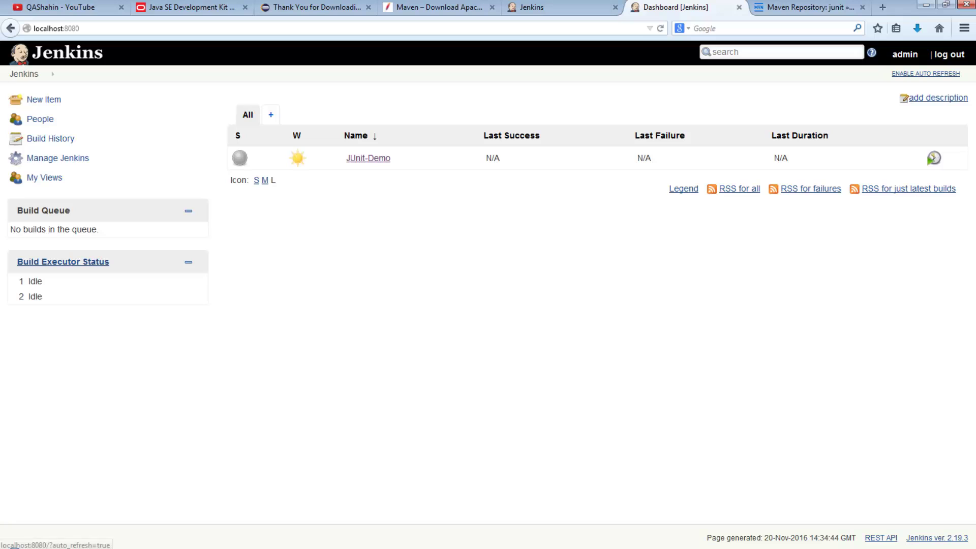
click(926, 74)
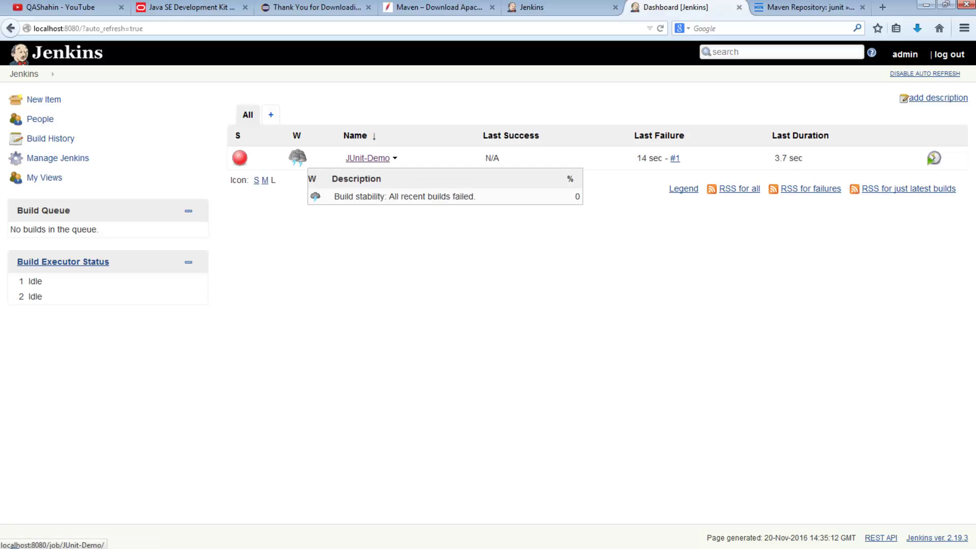
- Open build #1's console output and locate the failed test simpleTestFail
click(367, 158)
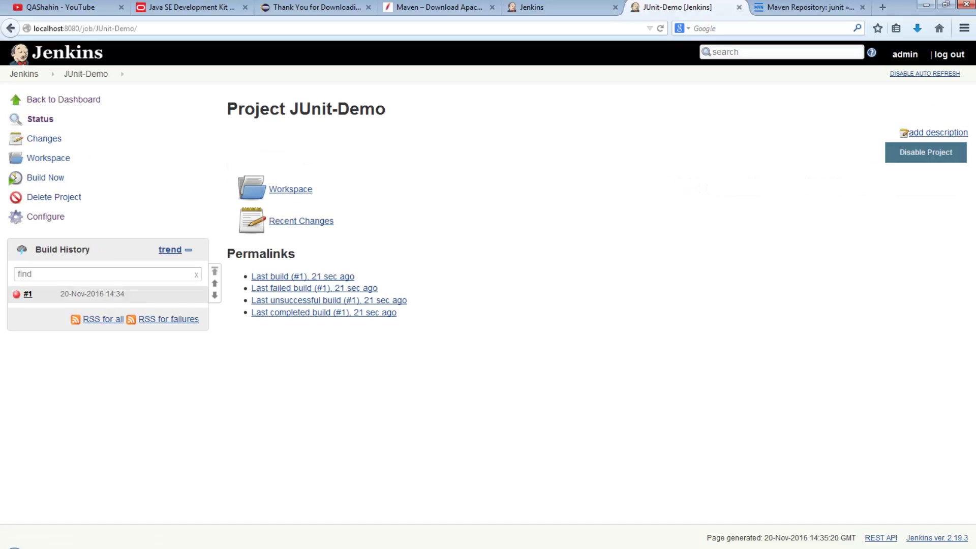
click(92, 294)
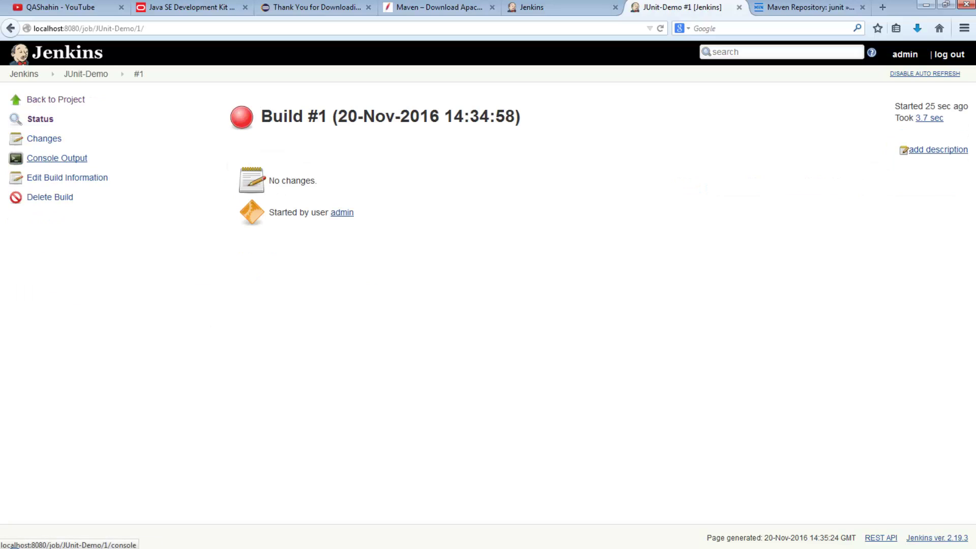
click(57, 158)
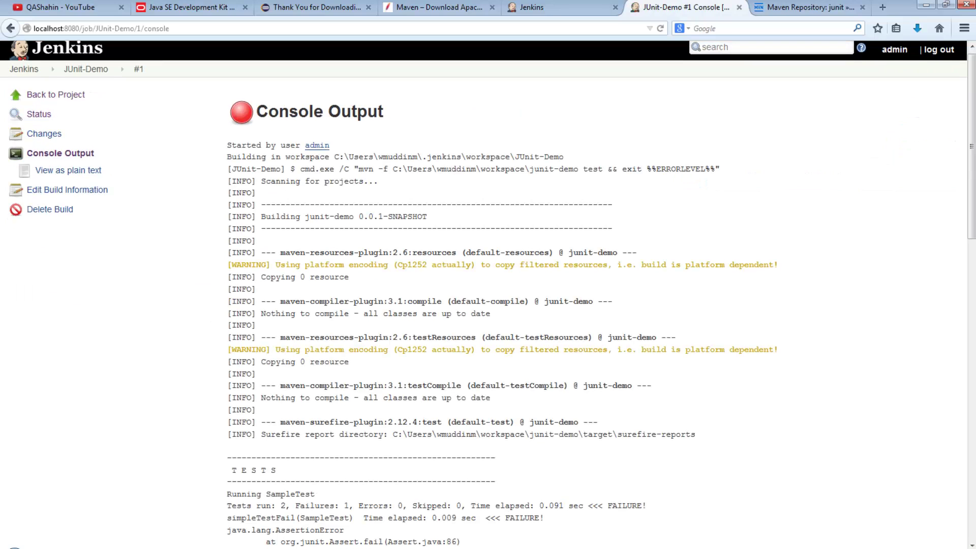
scroll(488, 305, down, 15)
scroll(488, 305, down, 9)
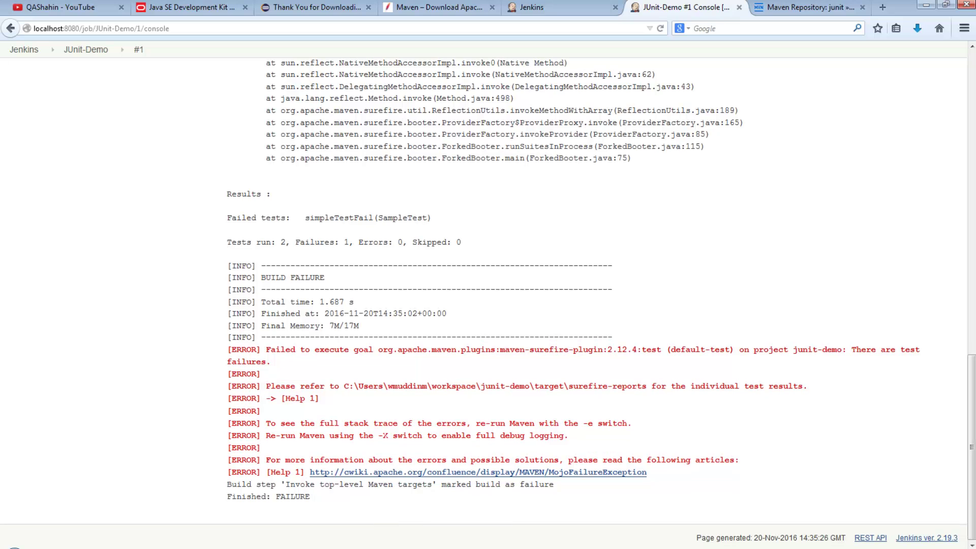
drag(275, 242, 374, 217)
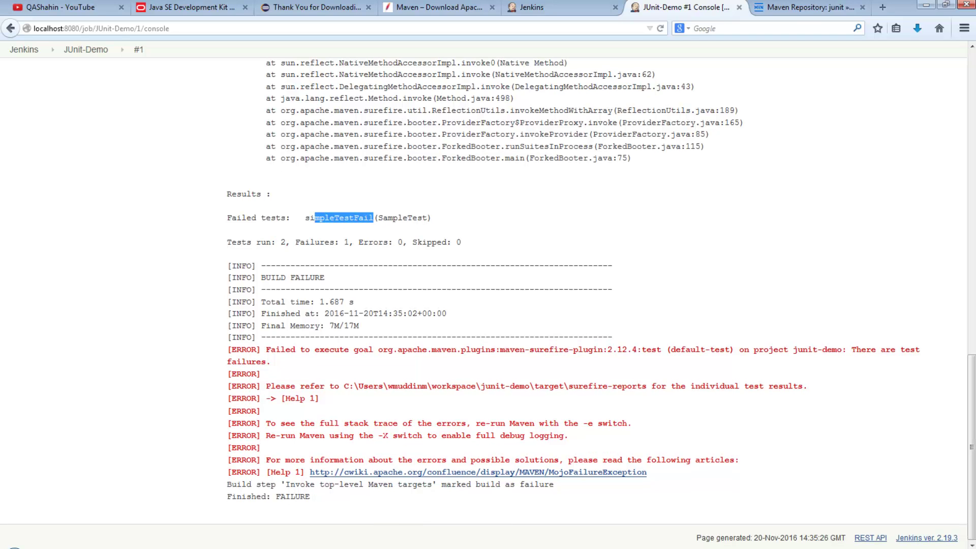
scroll(488, 306, up, 20)
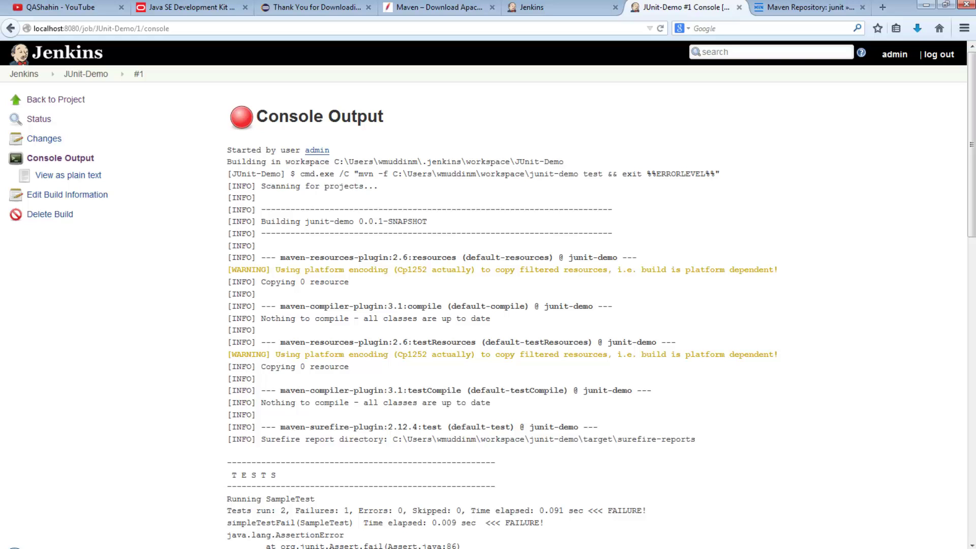
- Change a from 1 to 2 in simpleTestFail and save SampleTest.java
key(alt+Tab)
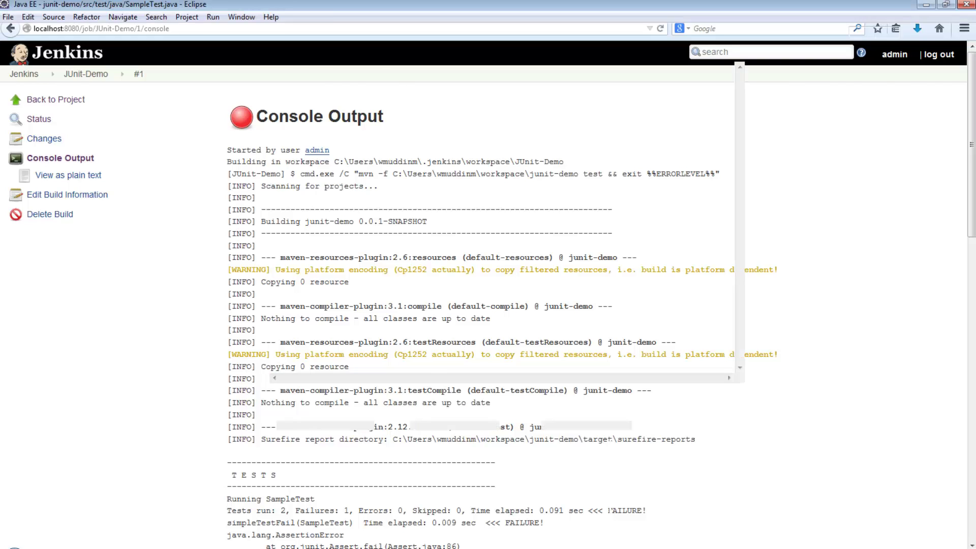
drag(395, 223, 391, 222)
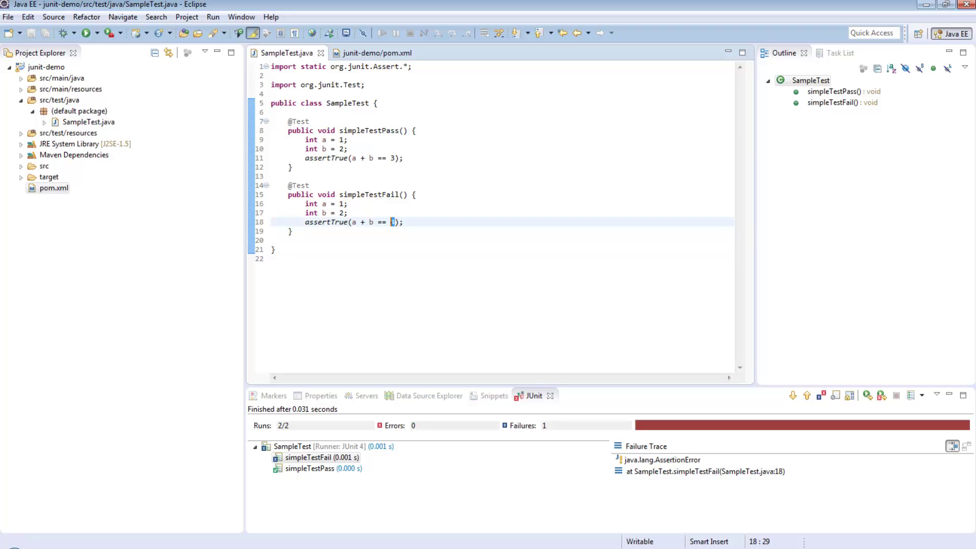
double_click(341, 204)
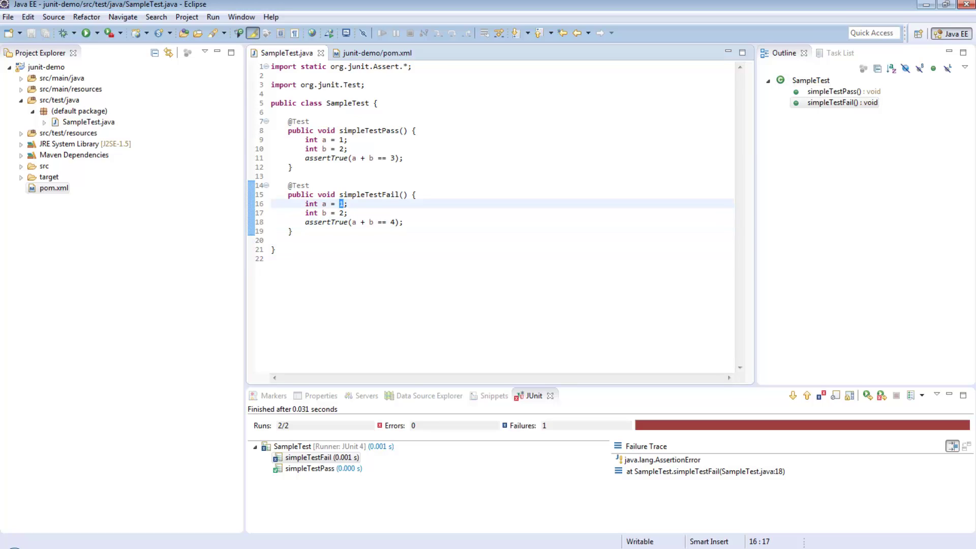
text(2)
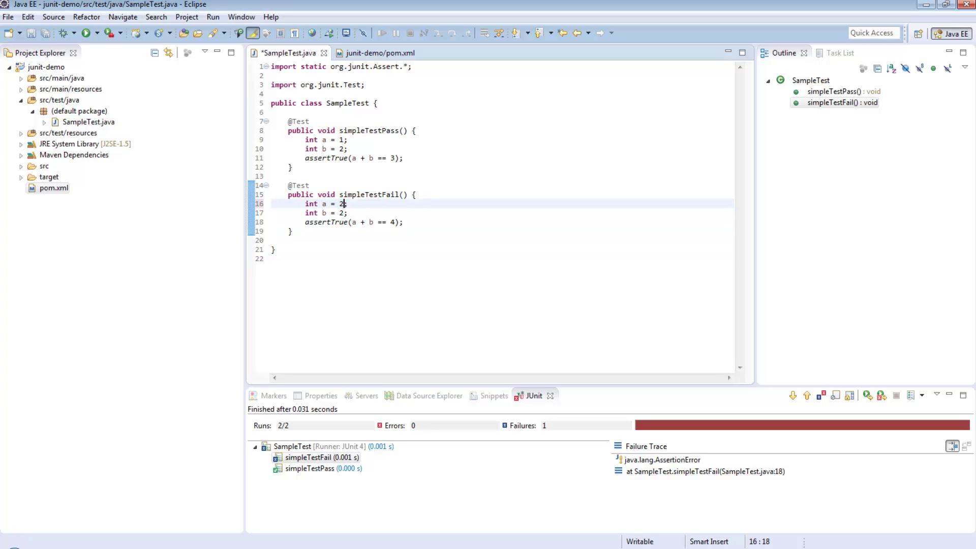
key(ctrl+s)
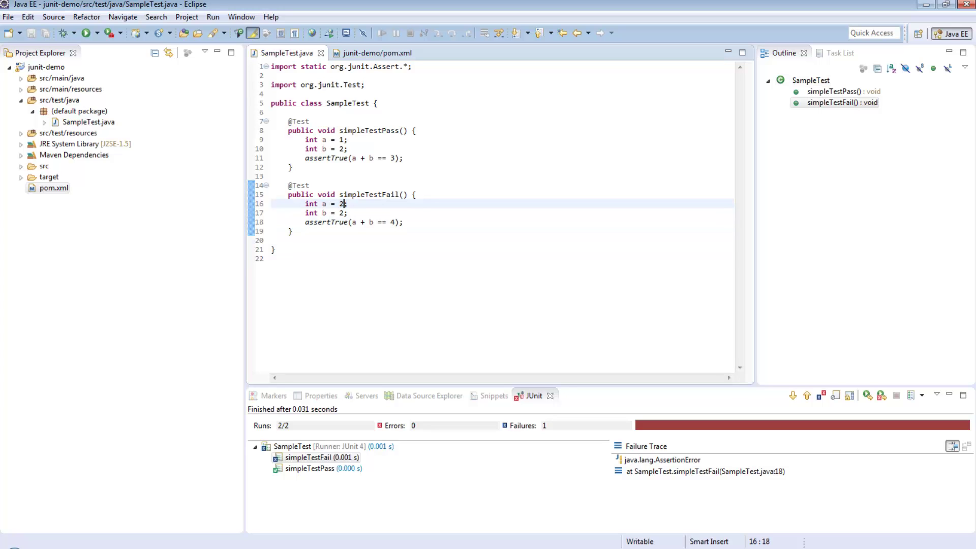
key(alt+Tab)
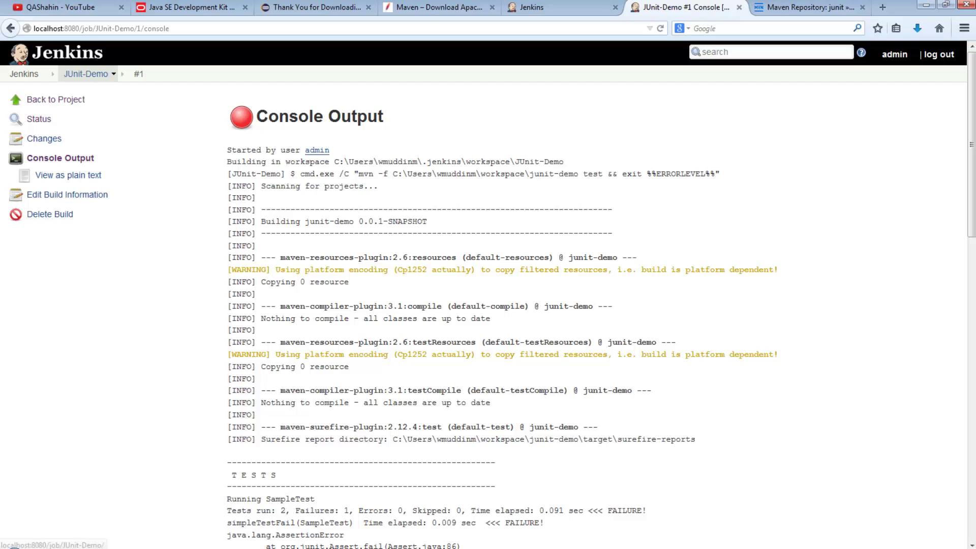
- Trigger JUnit-Demo build #2 from the dashboard and open its details
click(24, 74)
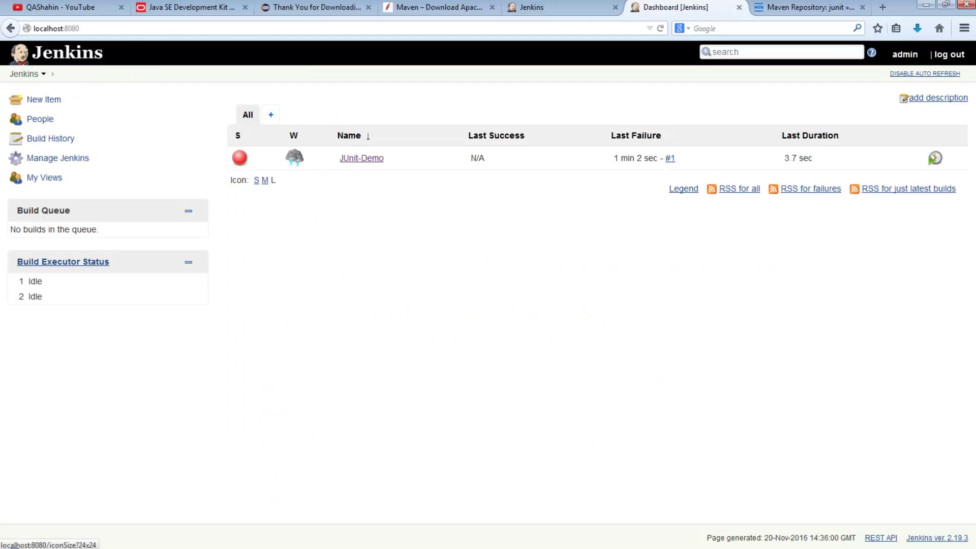
click(935, 158)
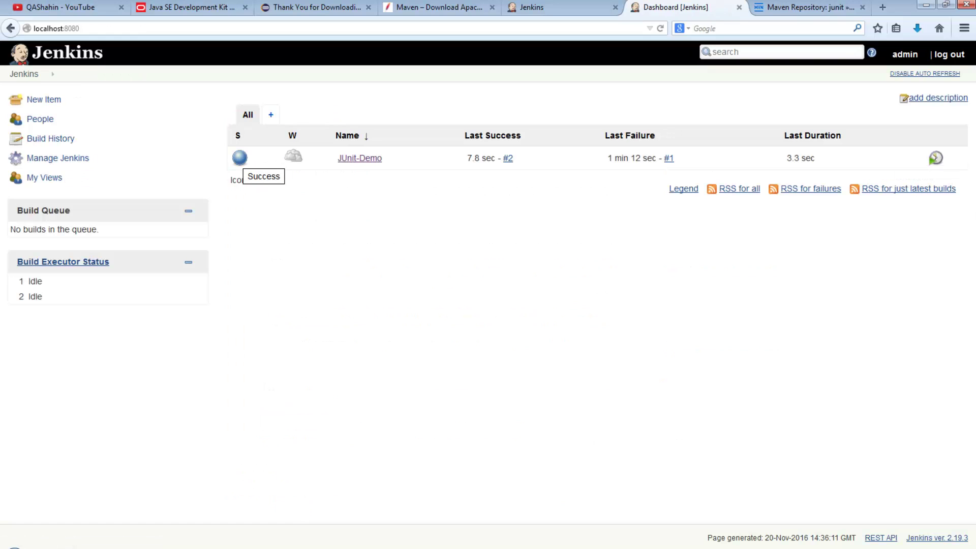
click(359, 158)
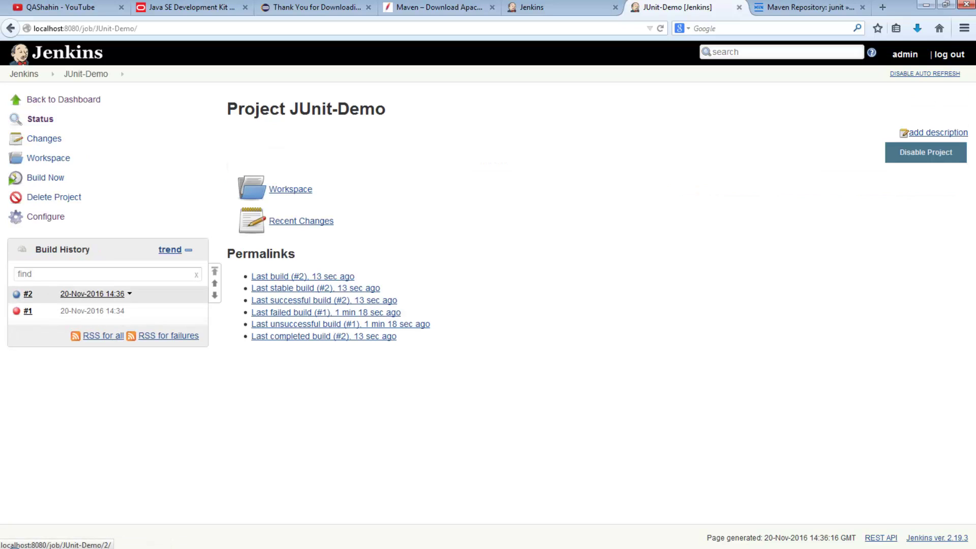
click(92, 294)
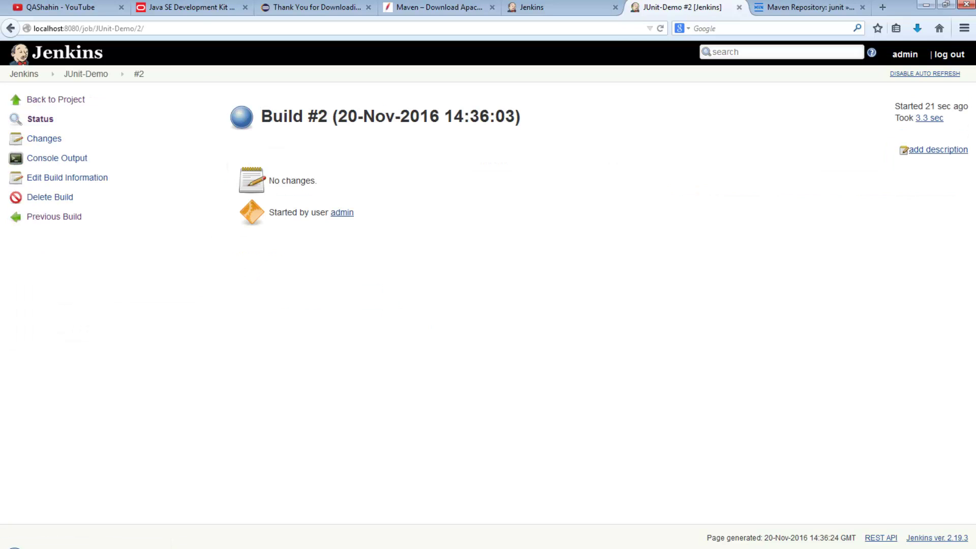
- Check build #2's console output: 2 tests run, 0 failures, BUILD SUCCESS
click(57, 158)
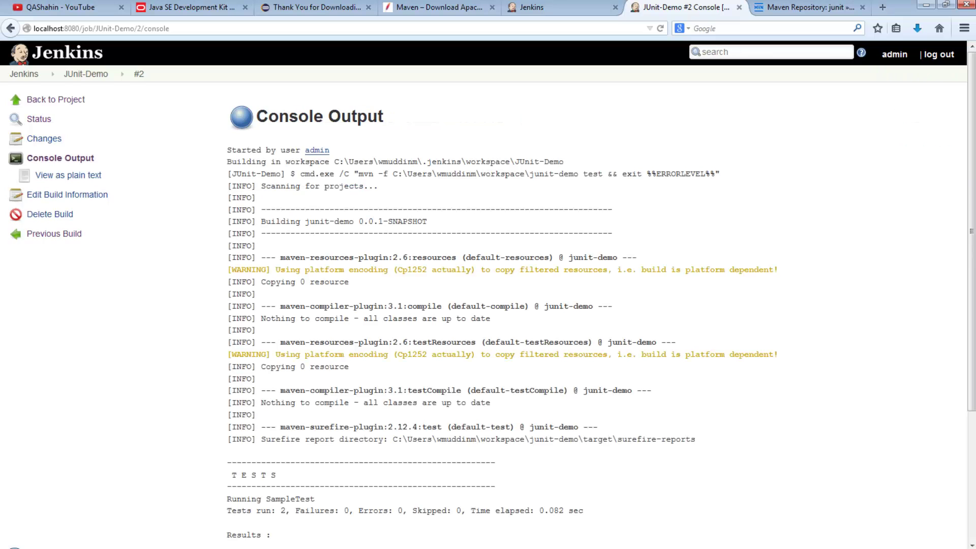
scroll(57, 158, down, 2)
scroll(488, 305, down, 3)
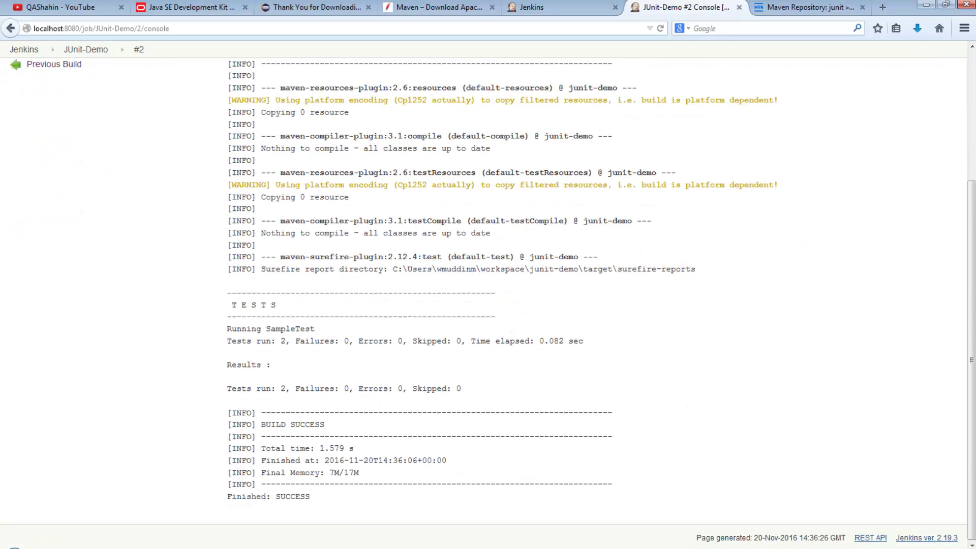
drag(271, 388, 286, 388)
drag(463, 389, 245, 388)
click(245, 388)
scroll(489, 306, up, 5)
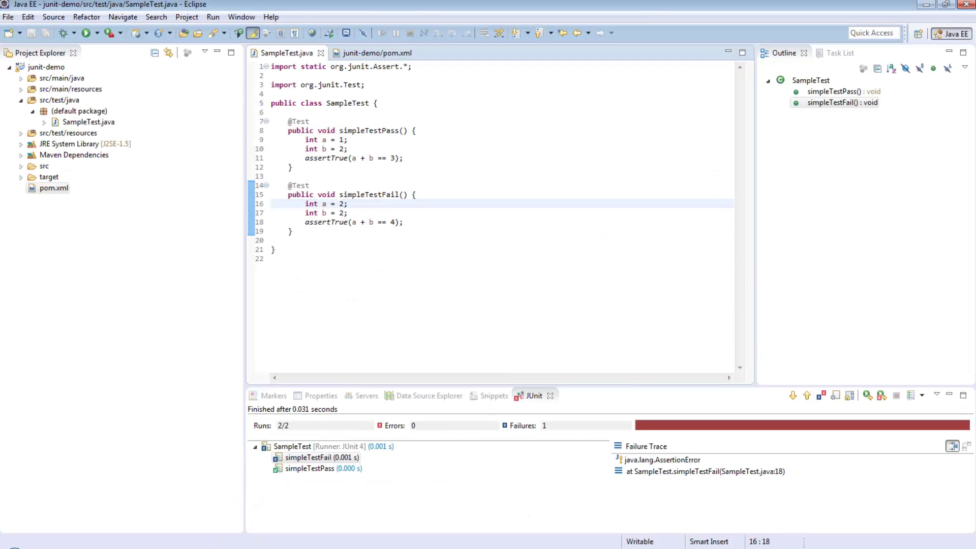
- Resume the PowerPoint slide show from the current slide and advance two slides past 'Running a basic test'
click(290, 241)
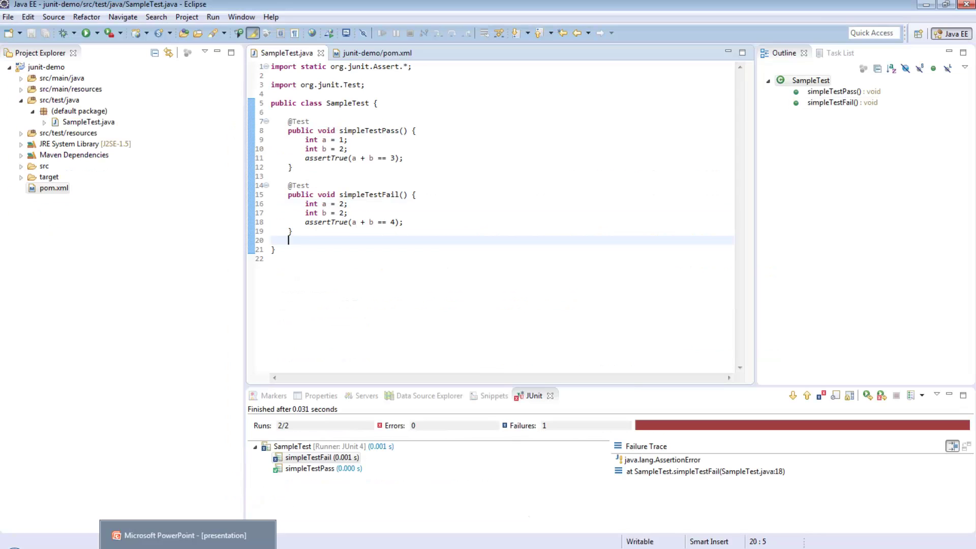
click(187, 548)
key(shift+F5)
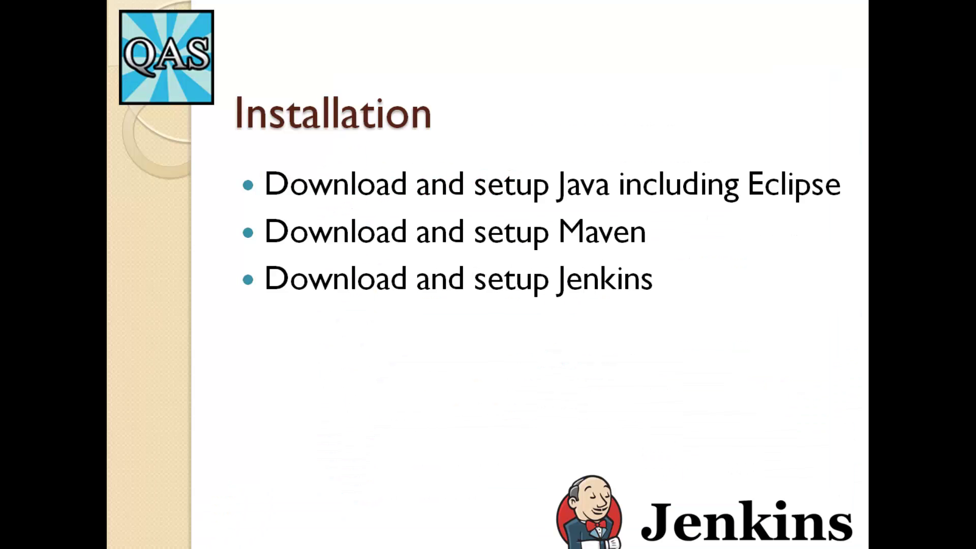
key(Right)
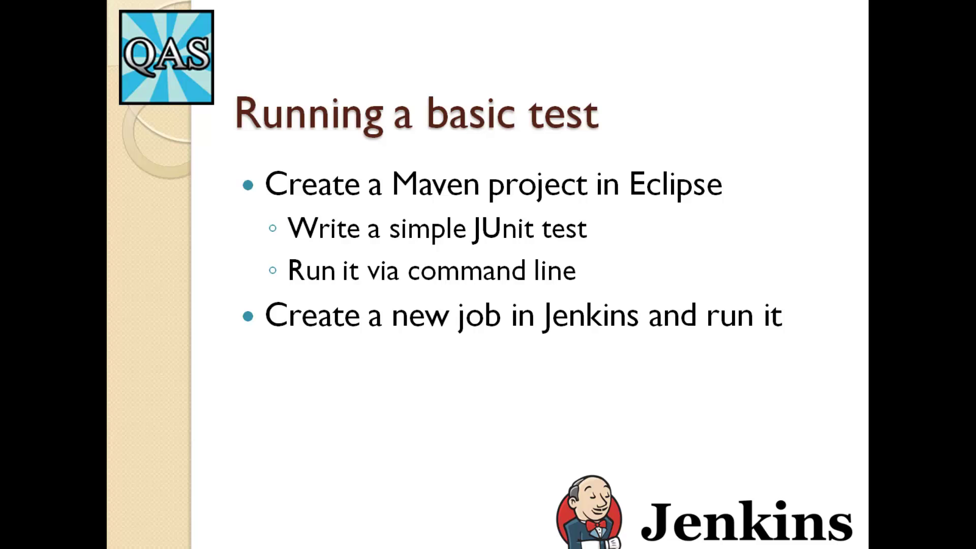
key(Right)
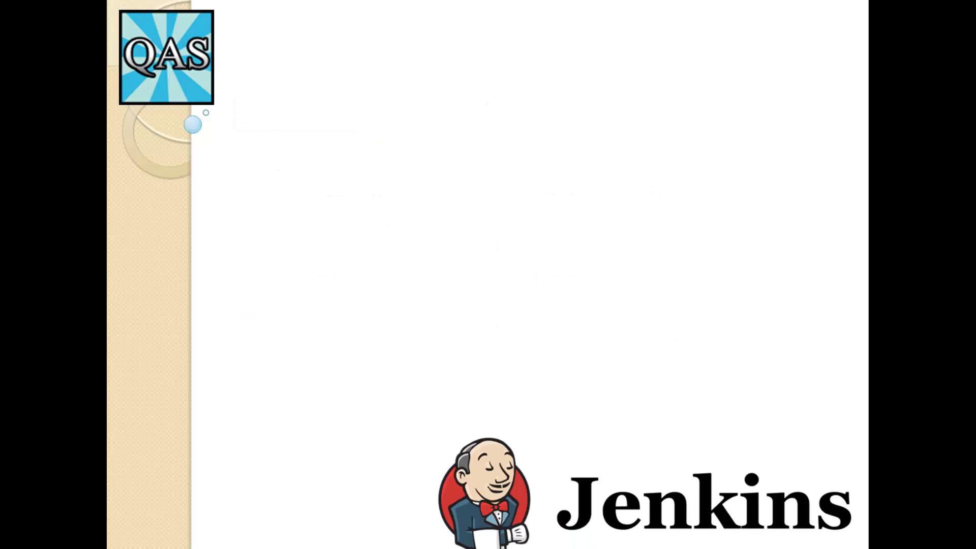